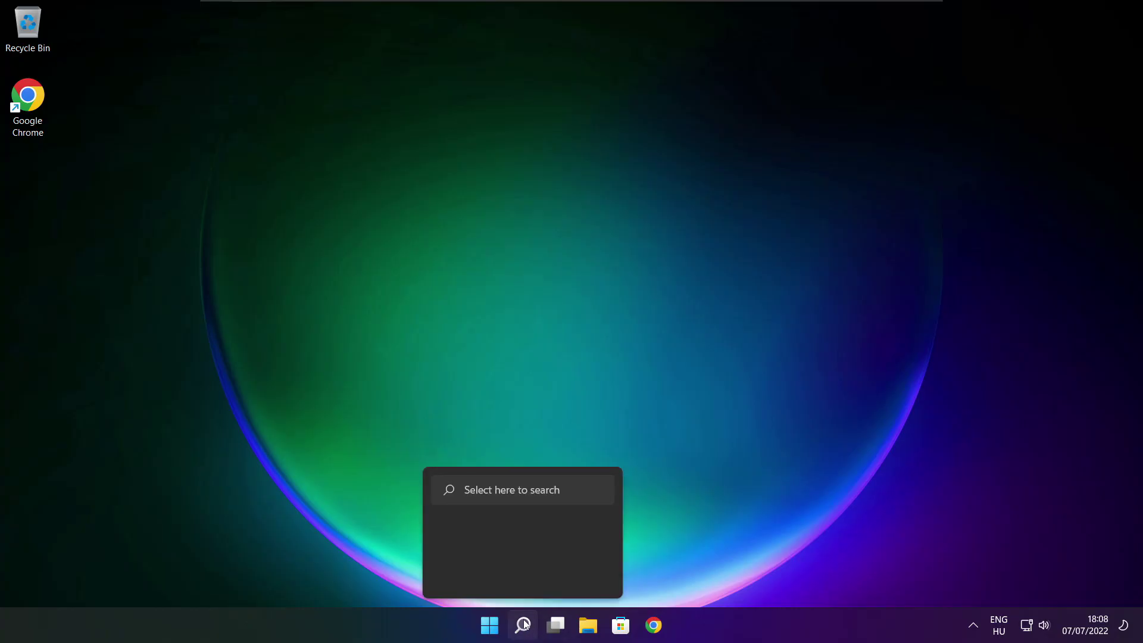
Step: Search Windows for 'device manager' and launch Device Manager from the results
{"action": "left_click", "coordinate": [528, 630]}
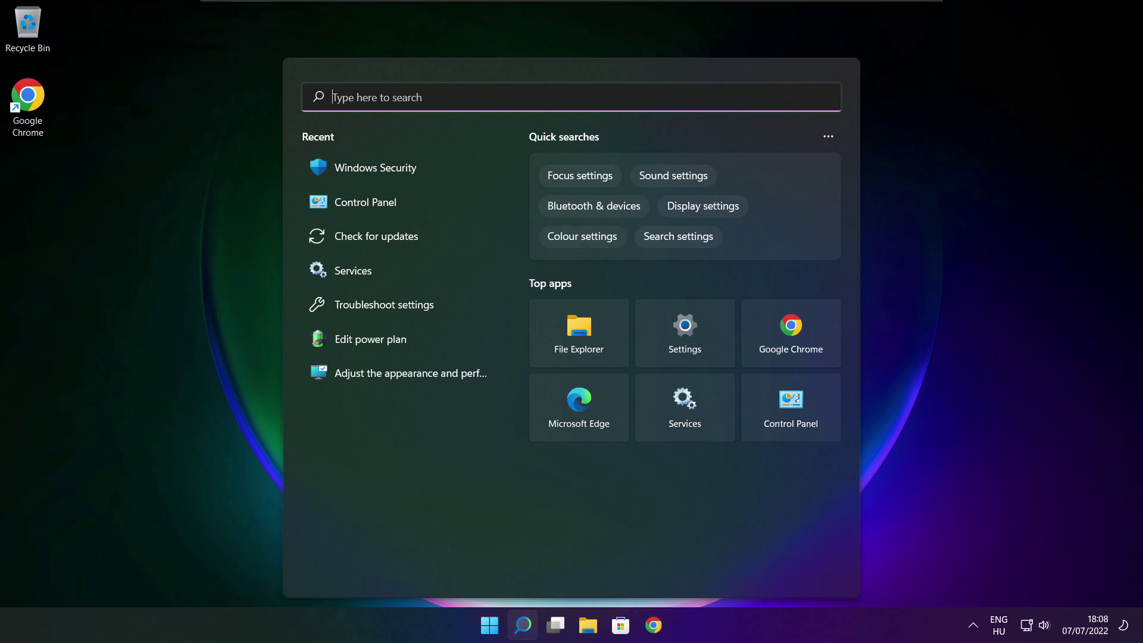
{"action": "type", "text": "device"}
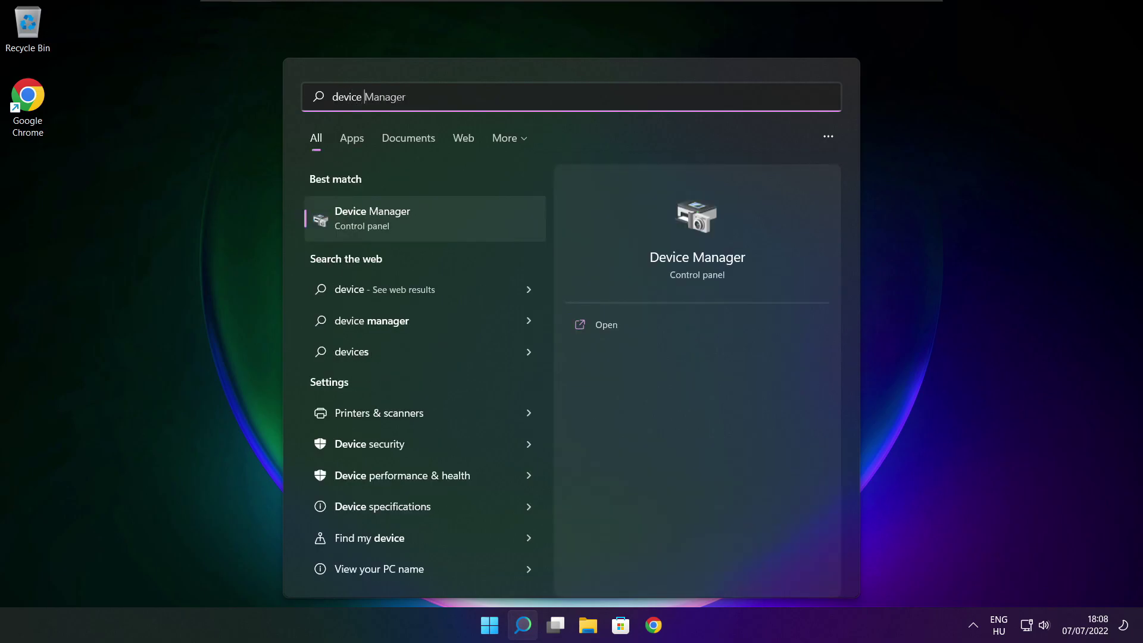
{"action": "type", "text": " manag"}
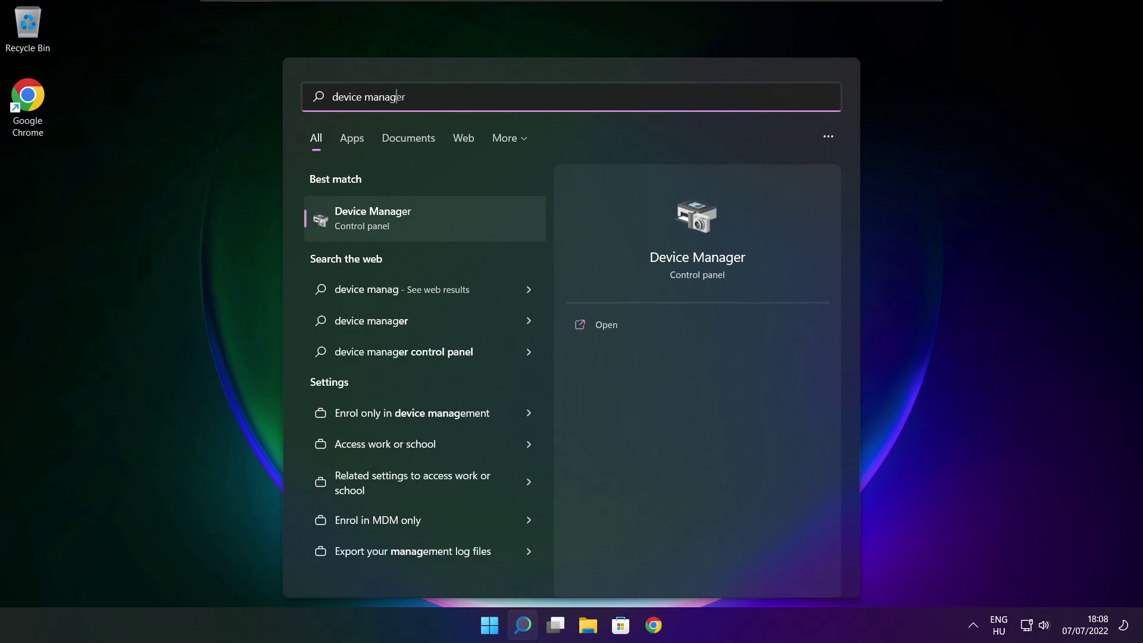
{"action": "type", "text": "er"}
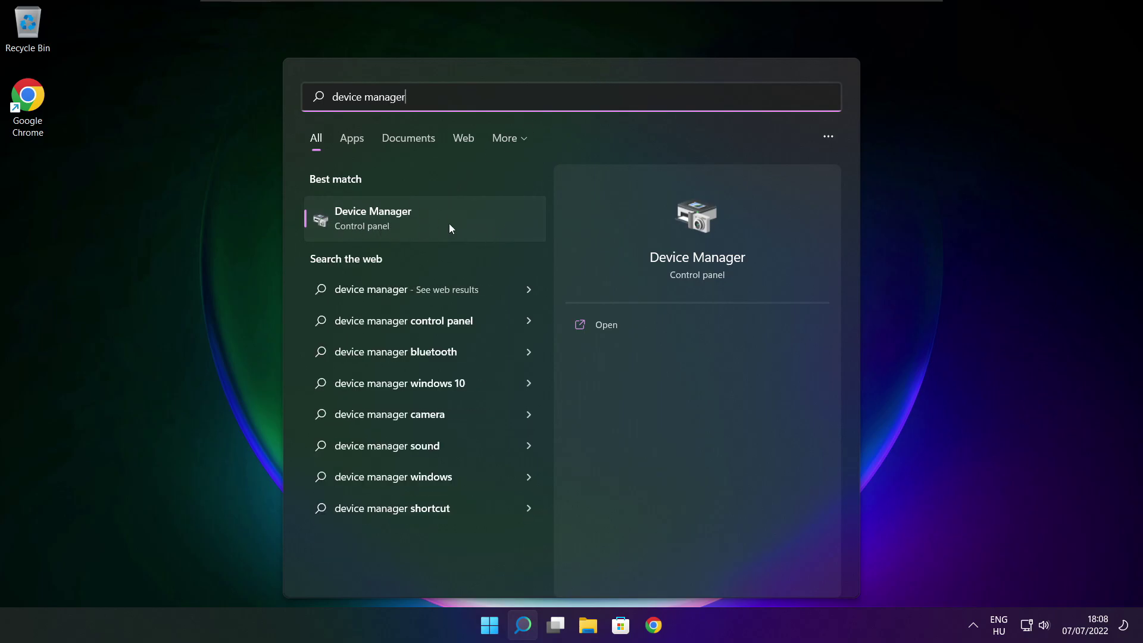
{"action": "left_click", "coordinate": [468, 225]}
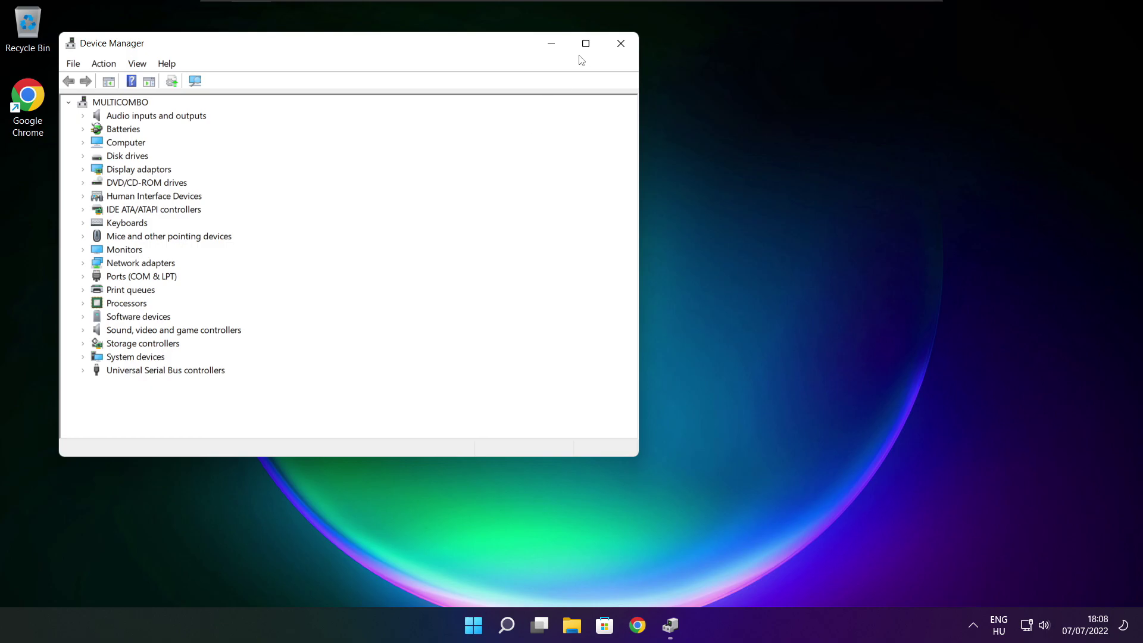
Step: Run an automatic driver update for the VMware SVGA 3D adapter, confirming the best driver is installed
{"action": "left_click", "coordinate": [586, 44]}
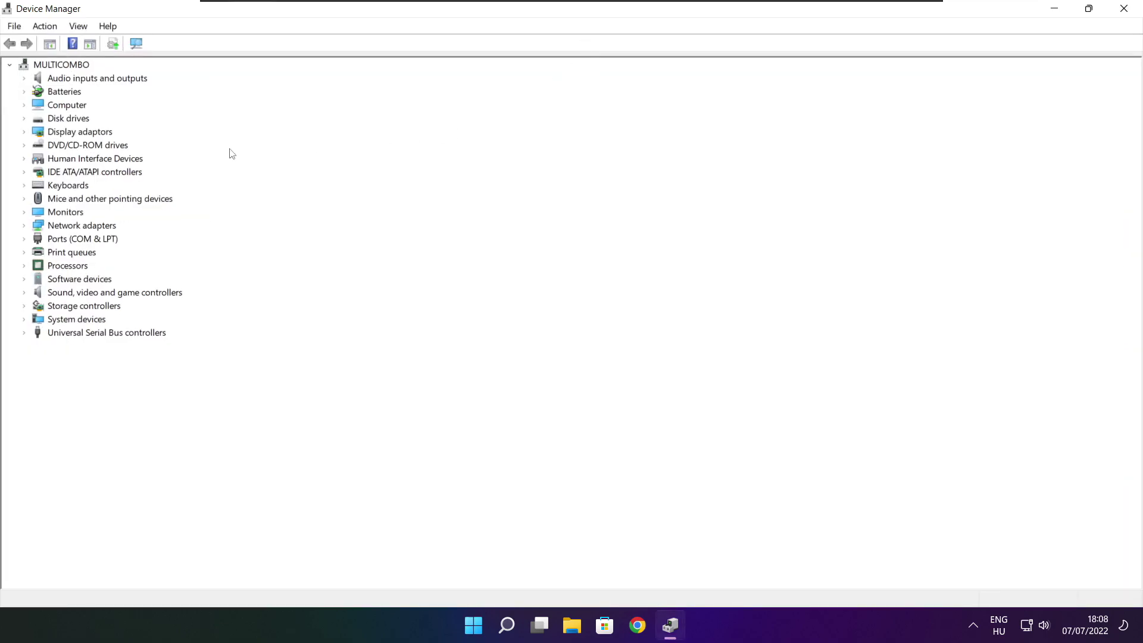
{"action": "left_click", "coordinate": [36, 135]}
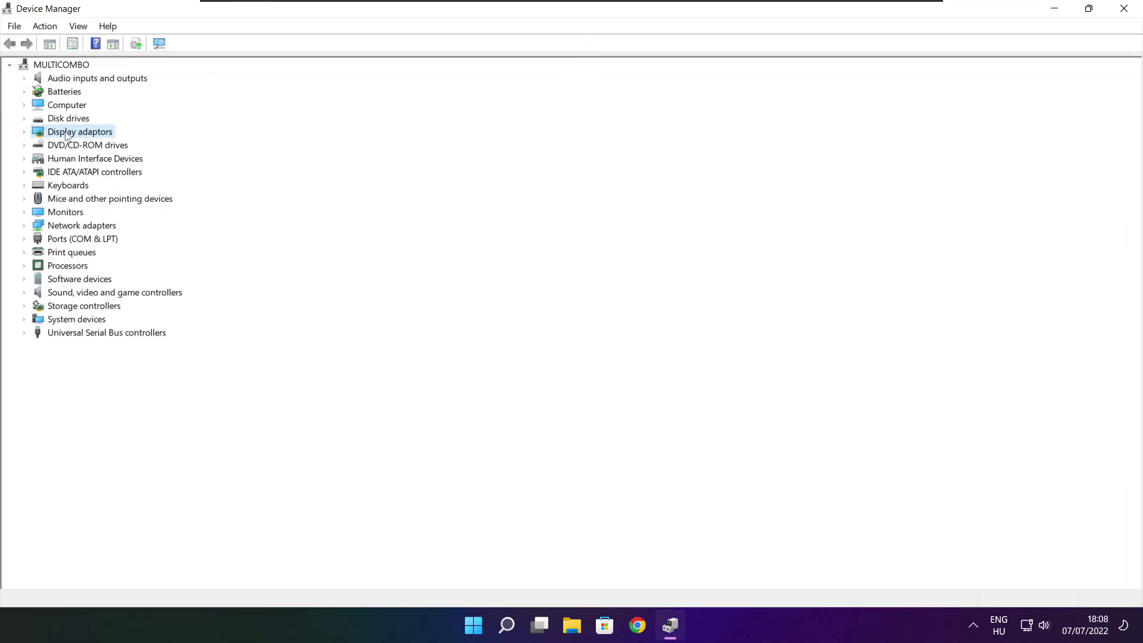
{"action": "left_click", "coordinate": [24, 132]}
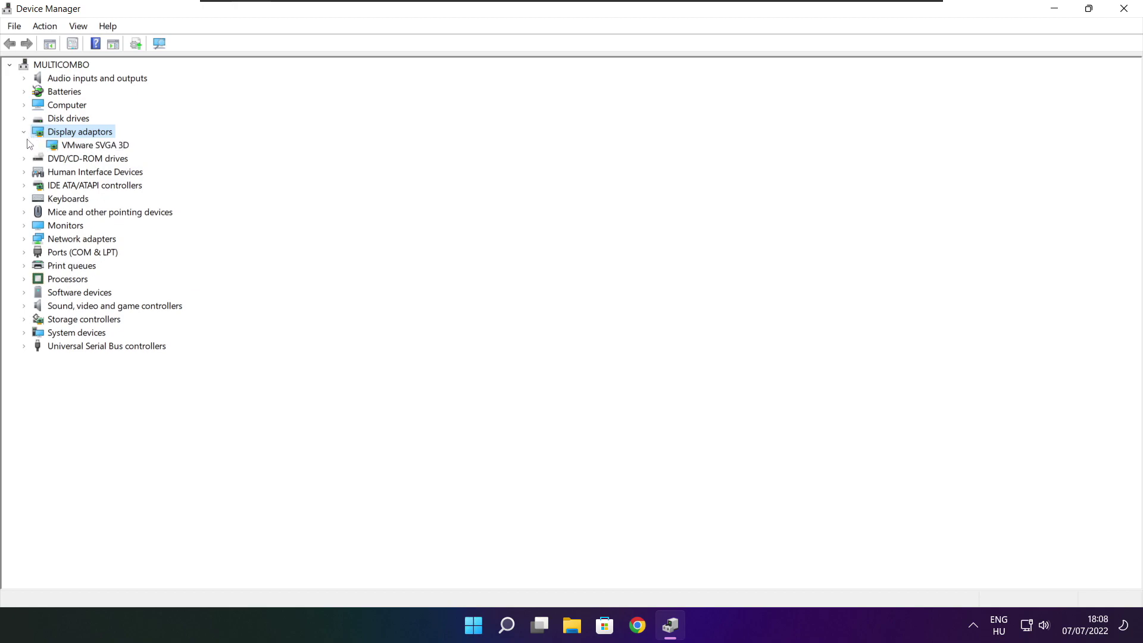
{"action": "left_click", "coordinate": [113, 146]}
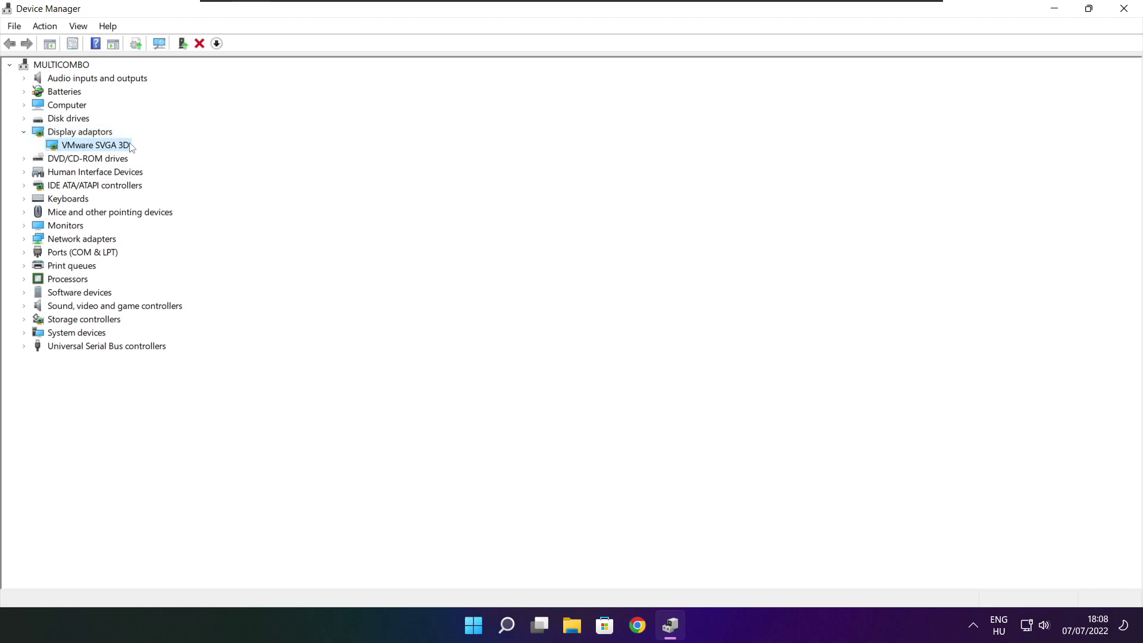
{"action": "right_click", "coordinate": [81, 146]}
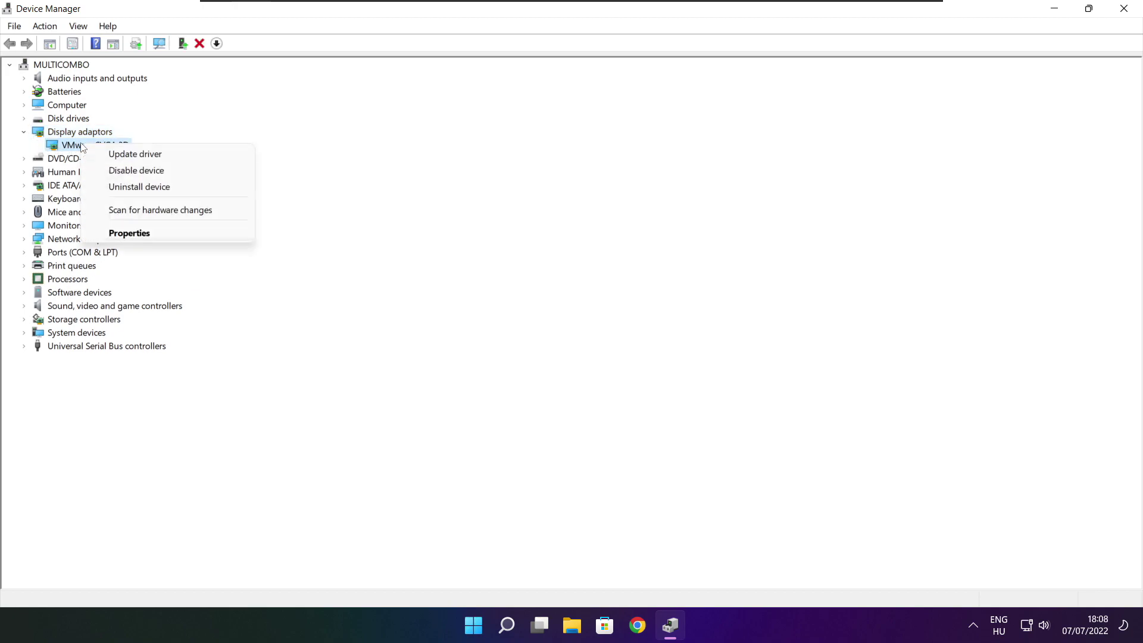
{"action": "left_click", "coordinate": [165, 156]}
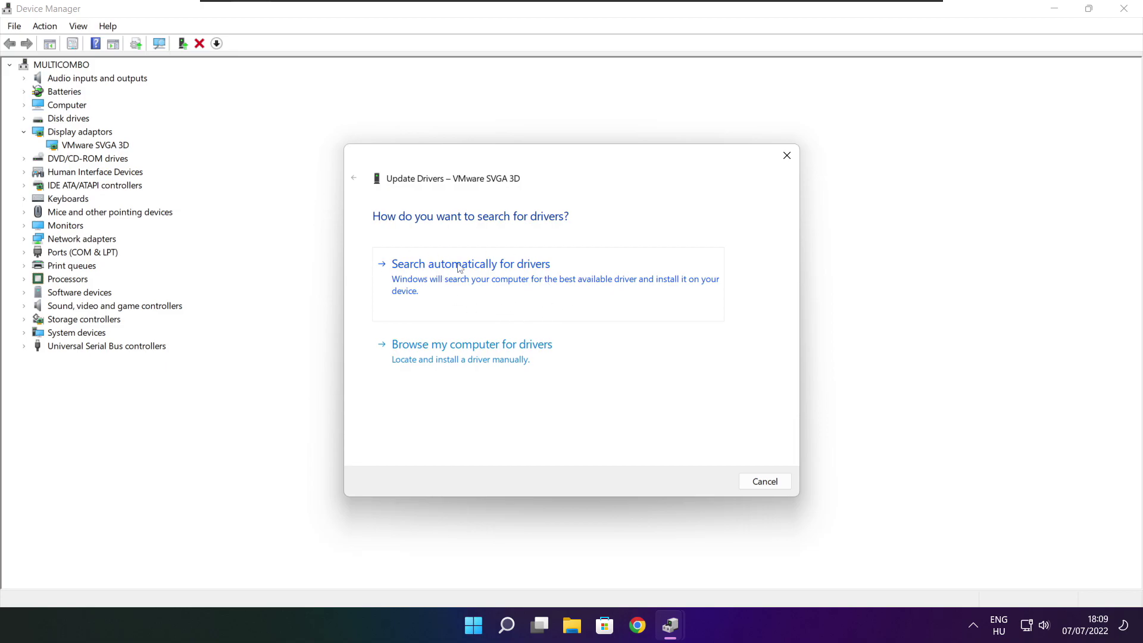
{"action": "left_click", "coordinate": [526, 286]}
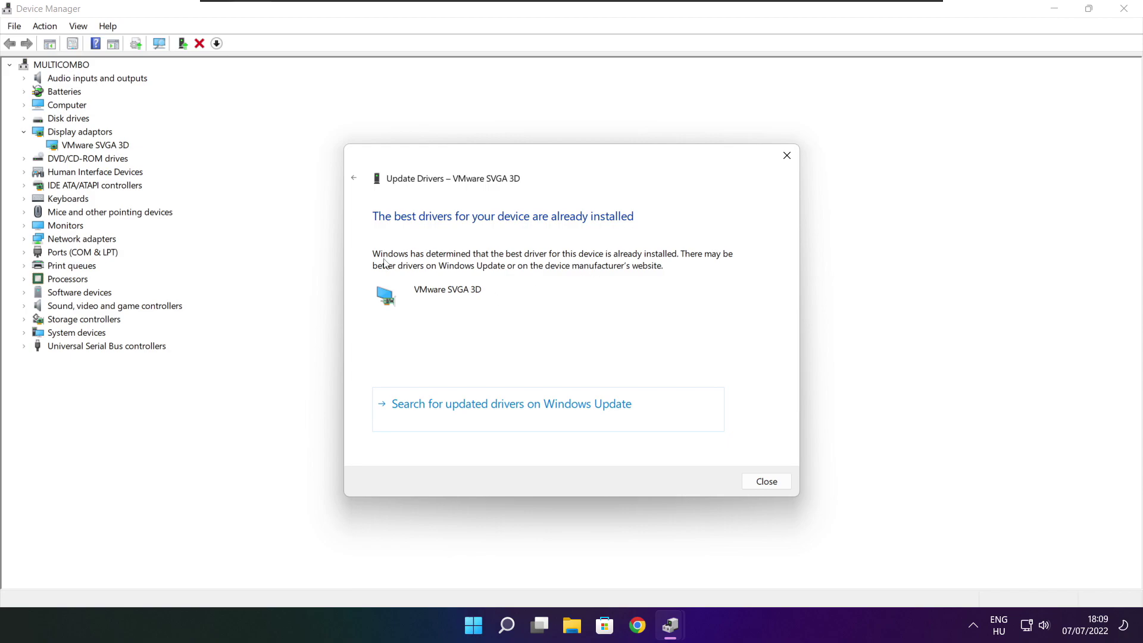
{"action": "left_click", "coordinate": [766, 482]}
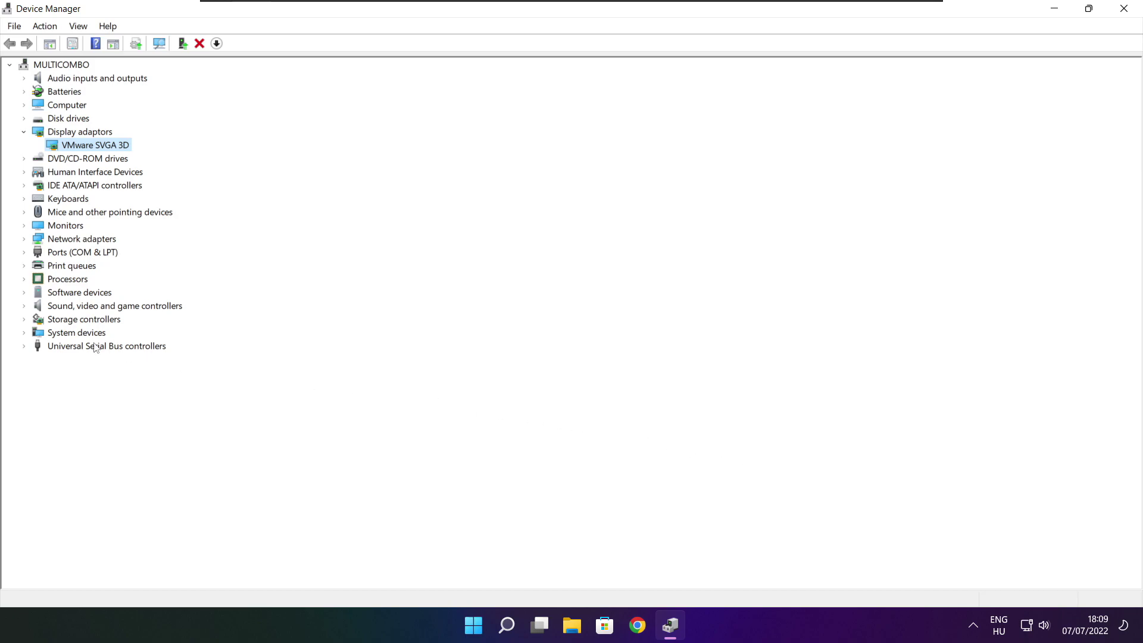
Step: Confirm the High Definition Audio Device already has the best driver, then close Device Manager
{"action": "left_click", "coordinate": [41, 307]}
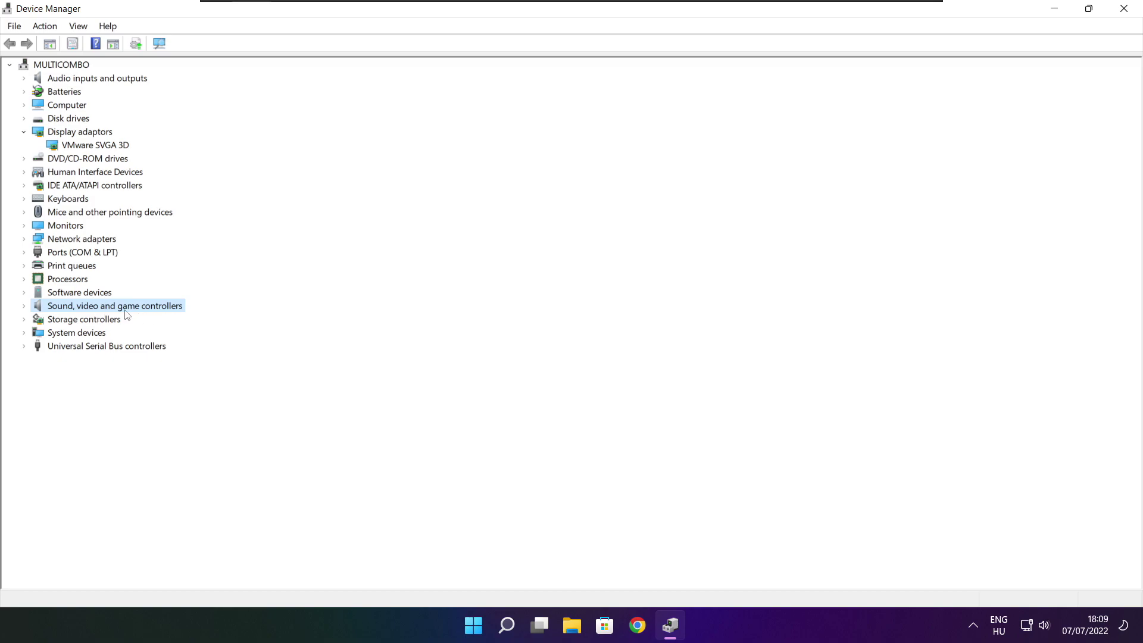
{"action": "left_click", "coordinate": [24, 306]}
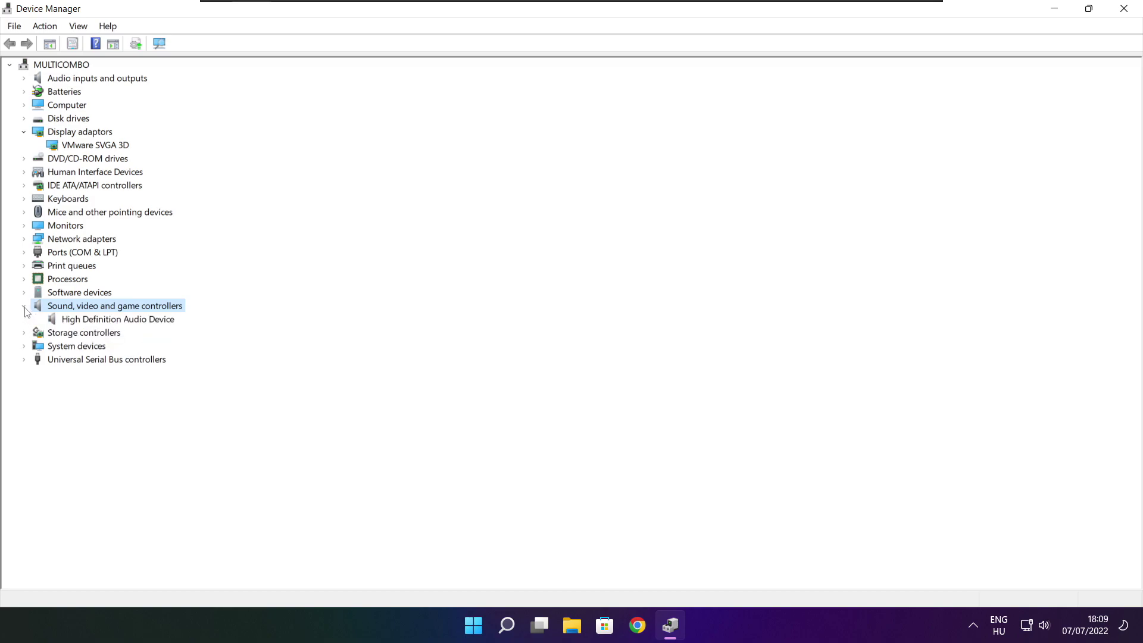
{"action": "left_click", "coordinate": [108, 321]}
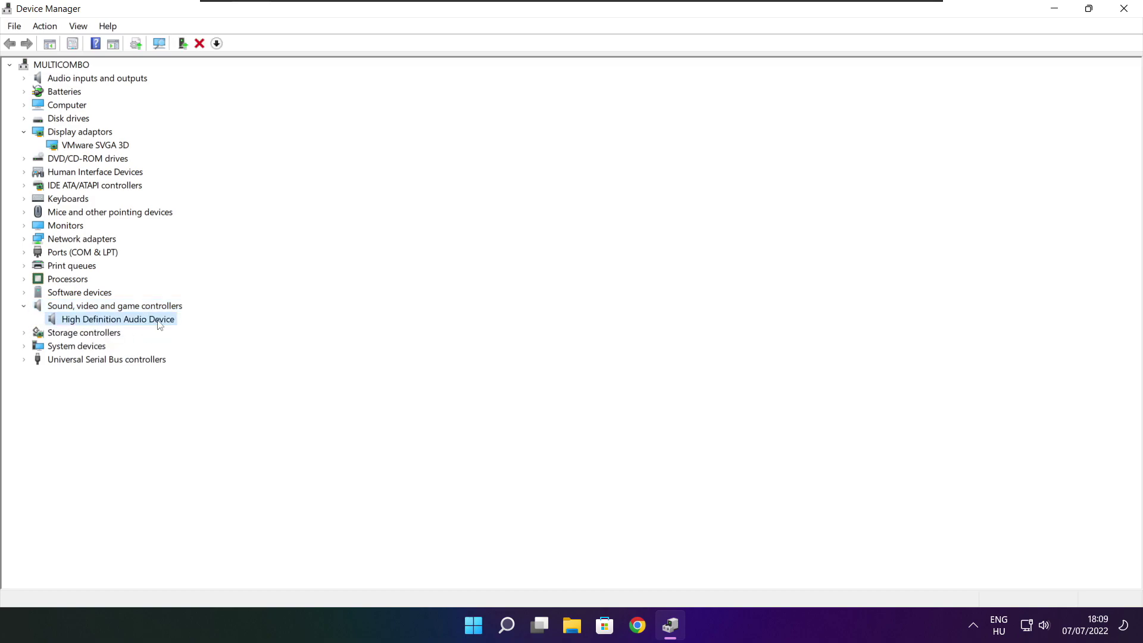
{"action": "right_click", "coordinate": [110, 324]}
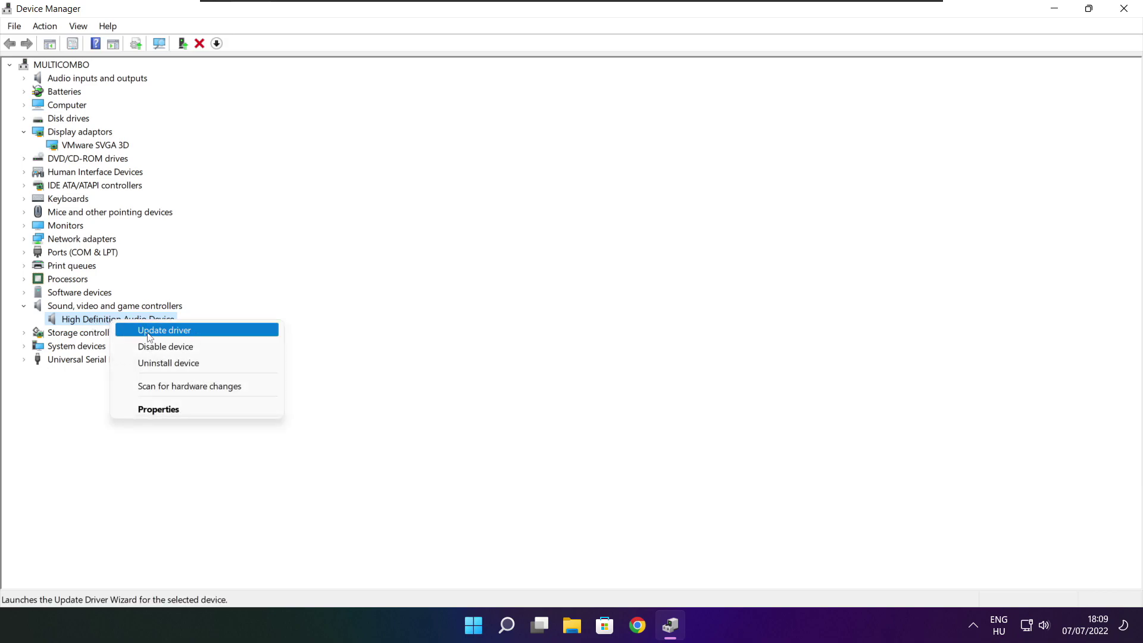
{"action": "left_click", "coordinate": [223, 333]}
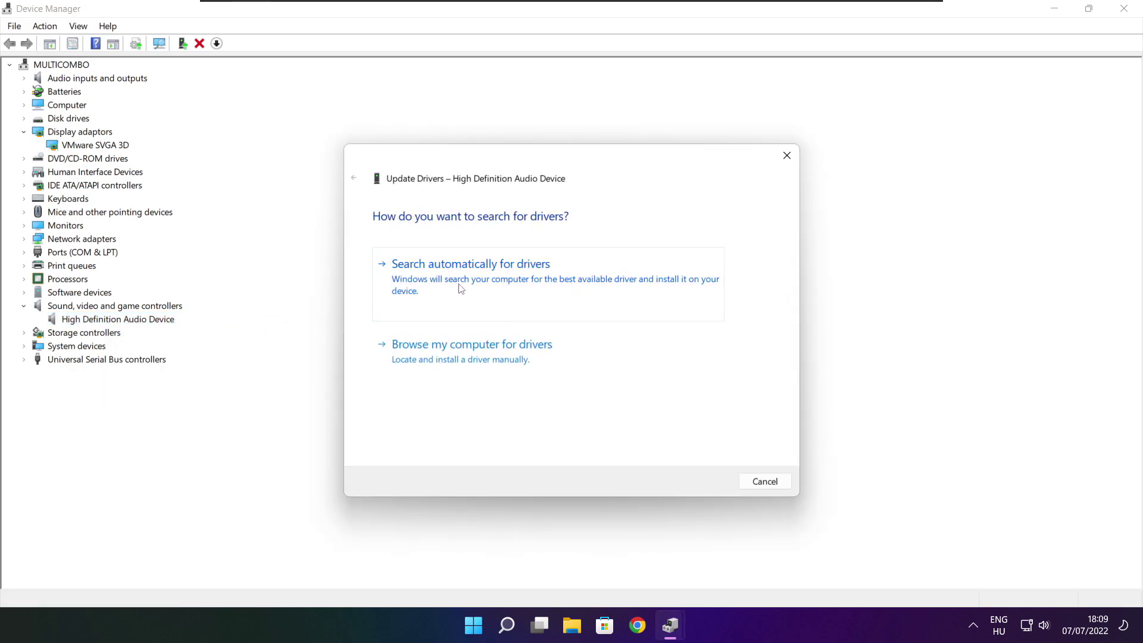
{"action": "left_click", "coordinate": [497, 283]}
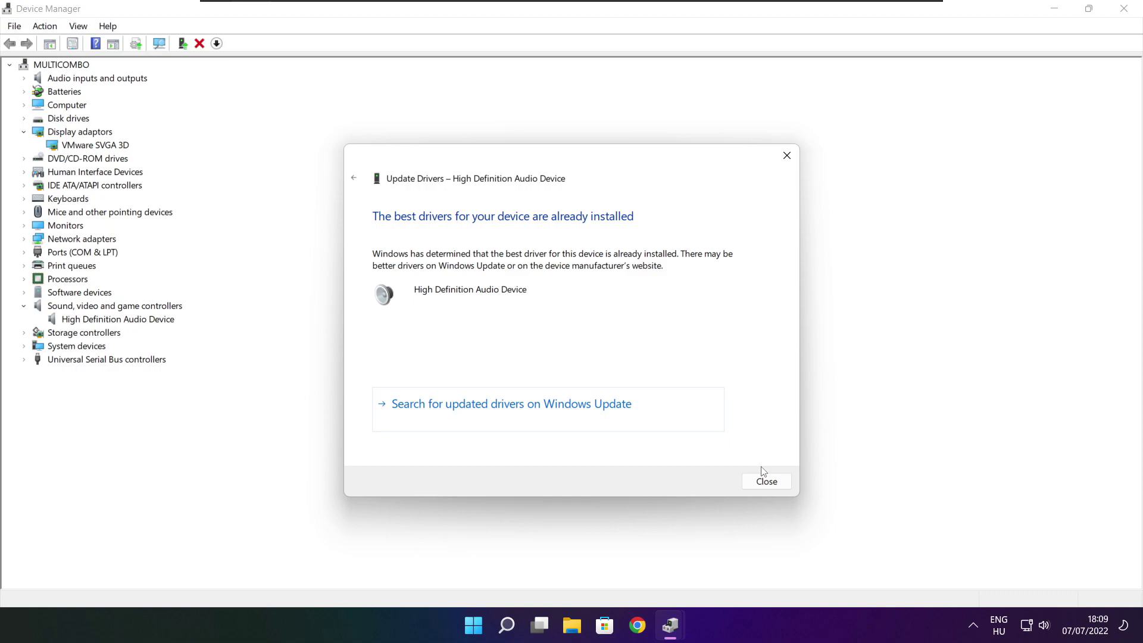
{"action": "left_click", "coordinate": [766, 482]}
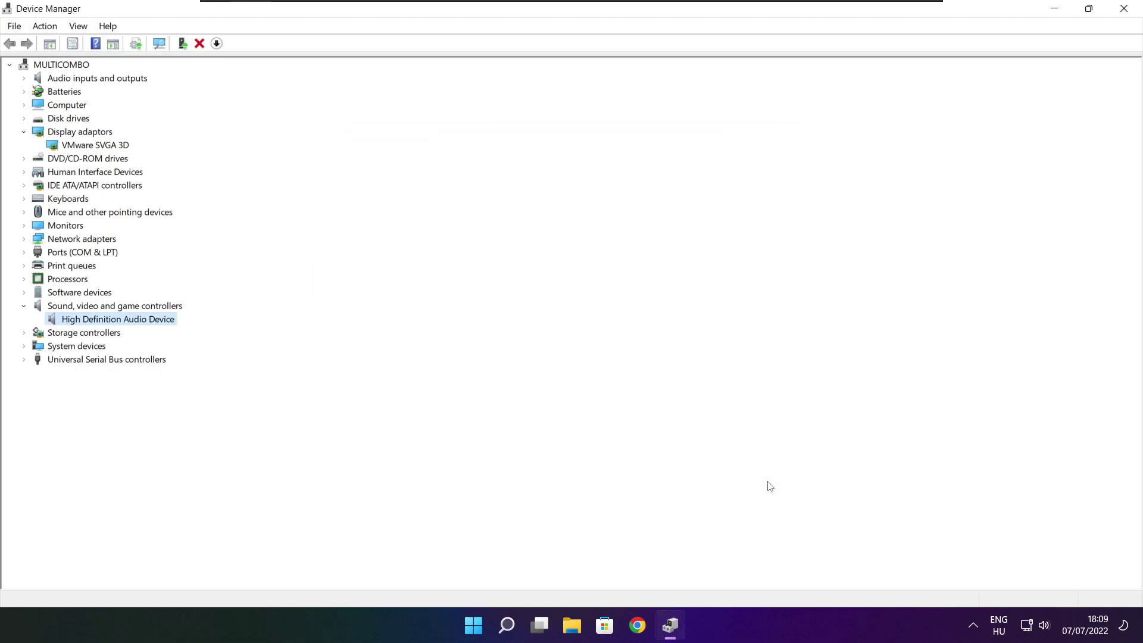
{"action": "left_click", "coordinate": [1124, 9]}
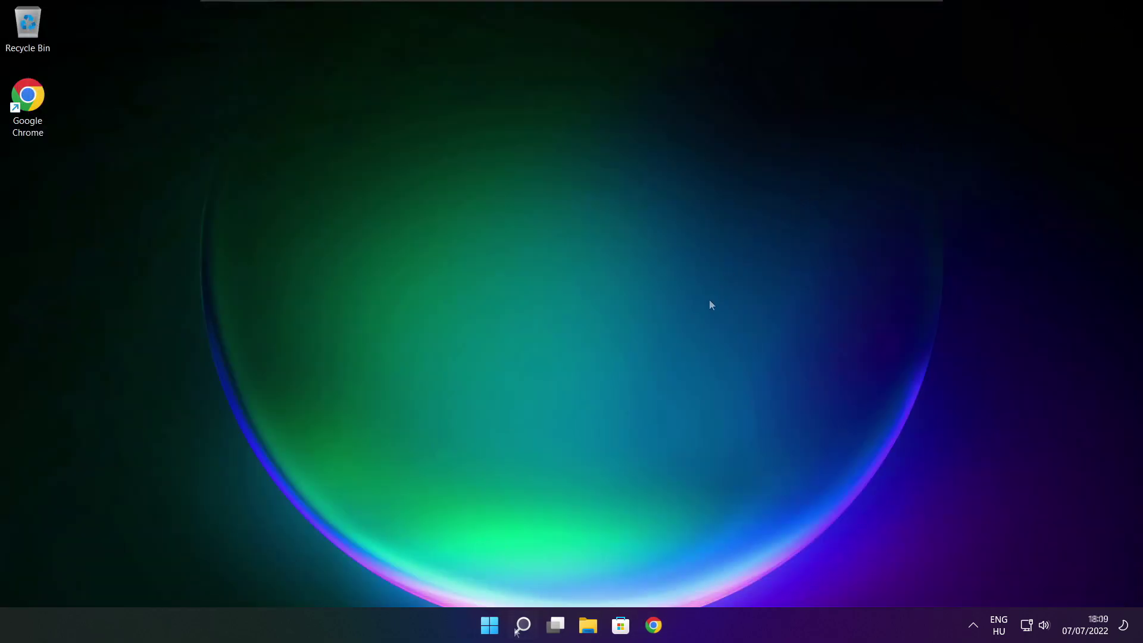
Step: Search Windows for 'edit power plan' to bring up the Control Panel setting
{"action": "left_click", "coordinate": [524, 629]}
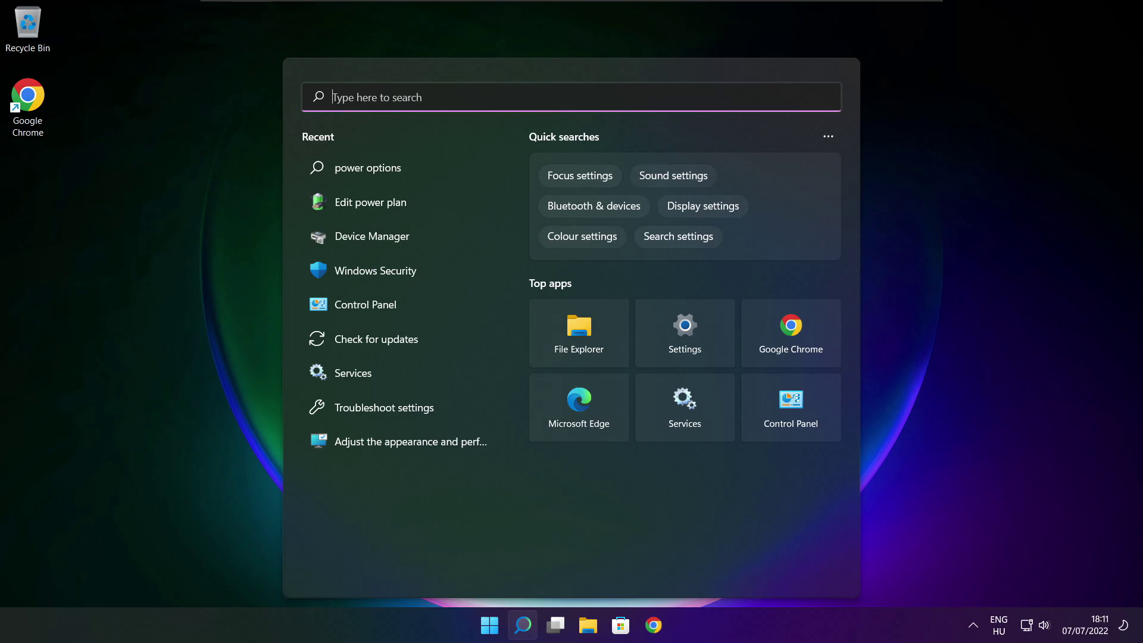
{"action": "type", "text": "edit p"}
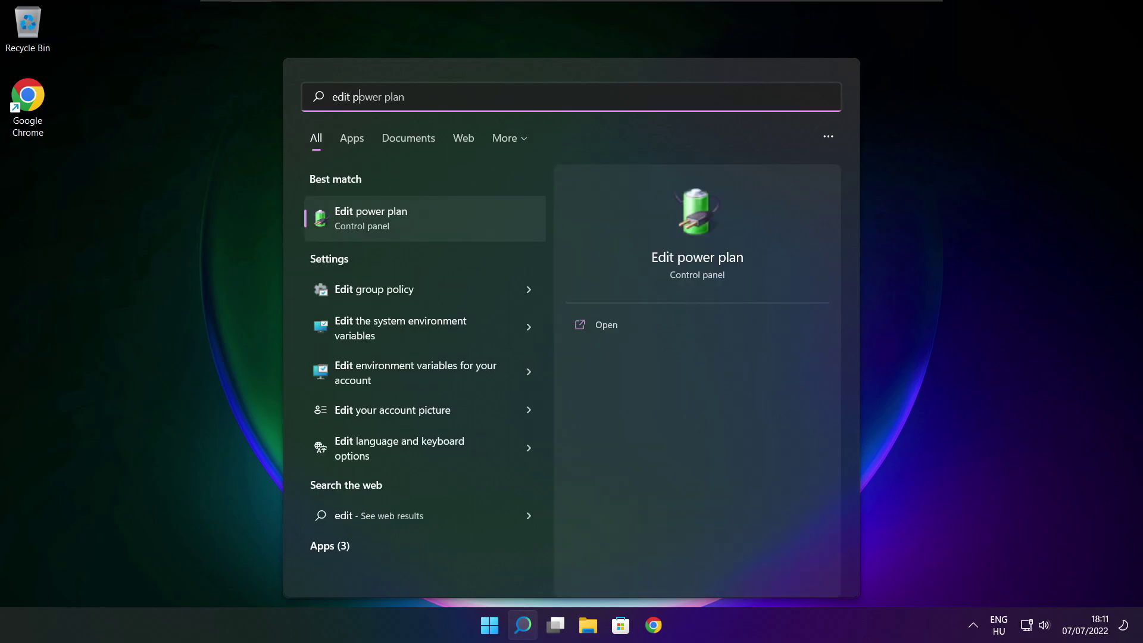
{"action": "type", "text": "ower plan"}
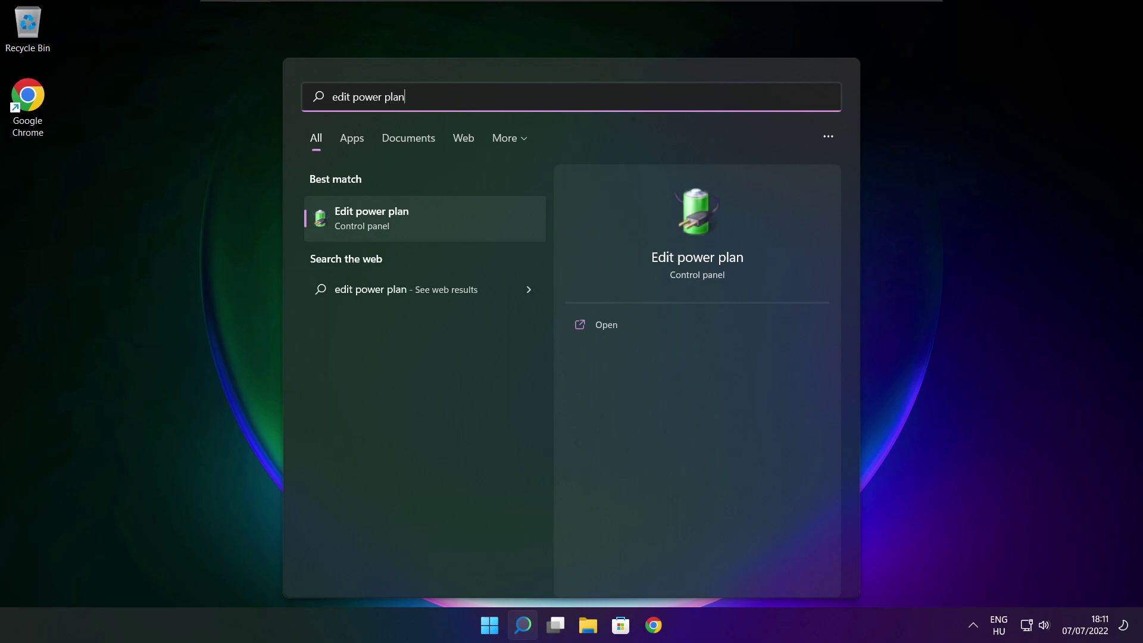
Step: Make High performance the active power plan, then close Power Options
{"action": "left_click", "coordinate": [449, 224]}
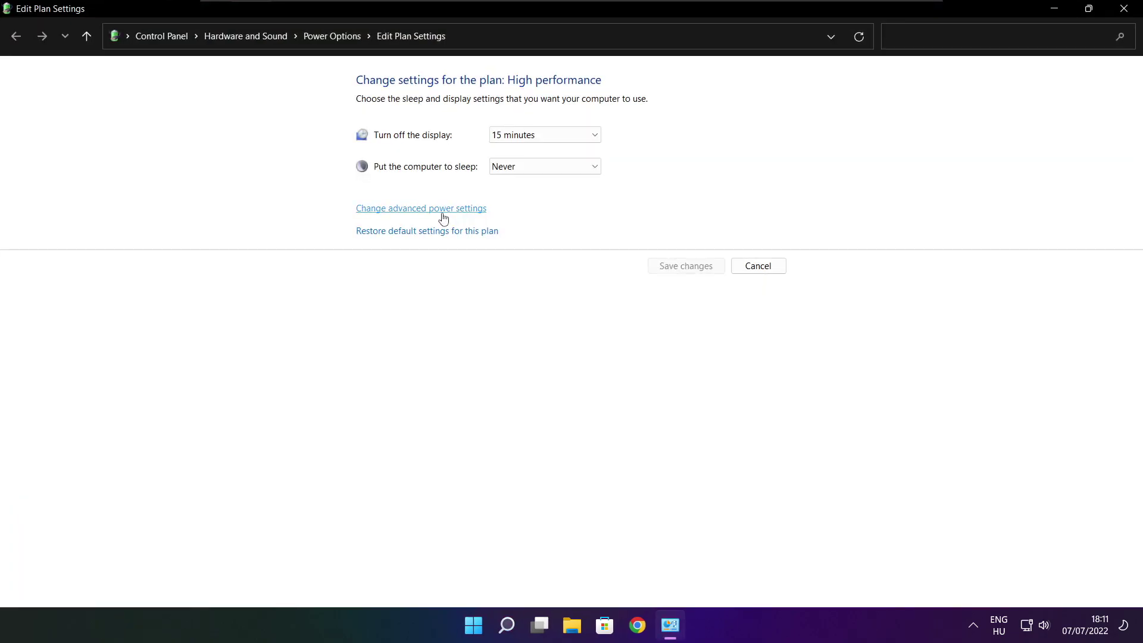
{"action": "left_click", "coordinate": [339, 43]}
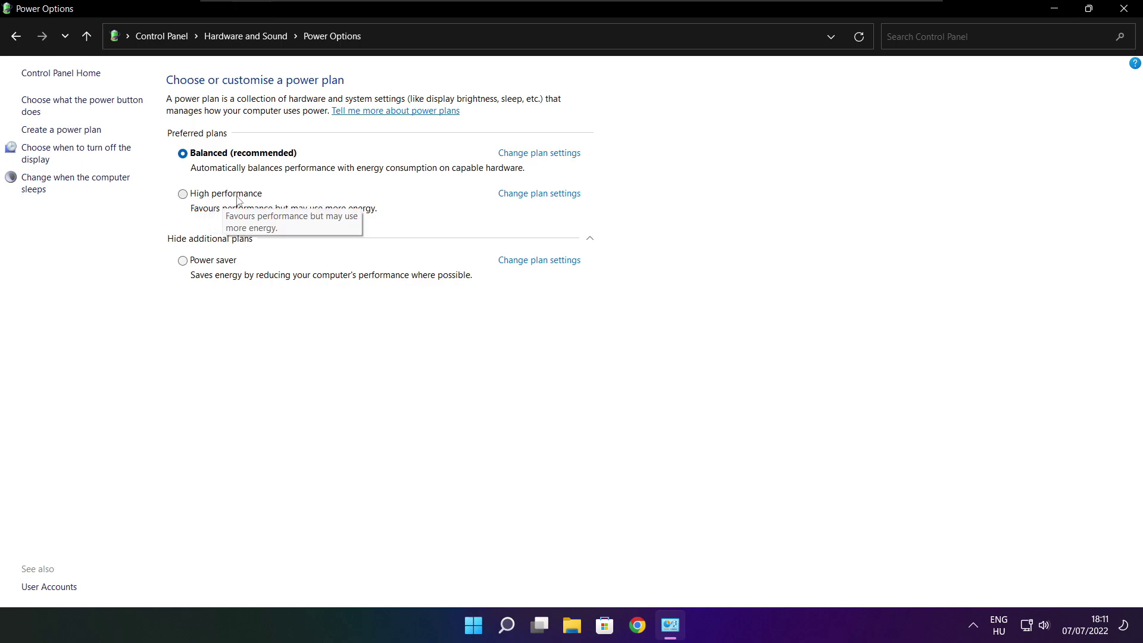
{"action": "left_click", "coordinate": [238, 200]}
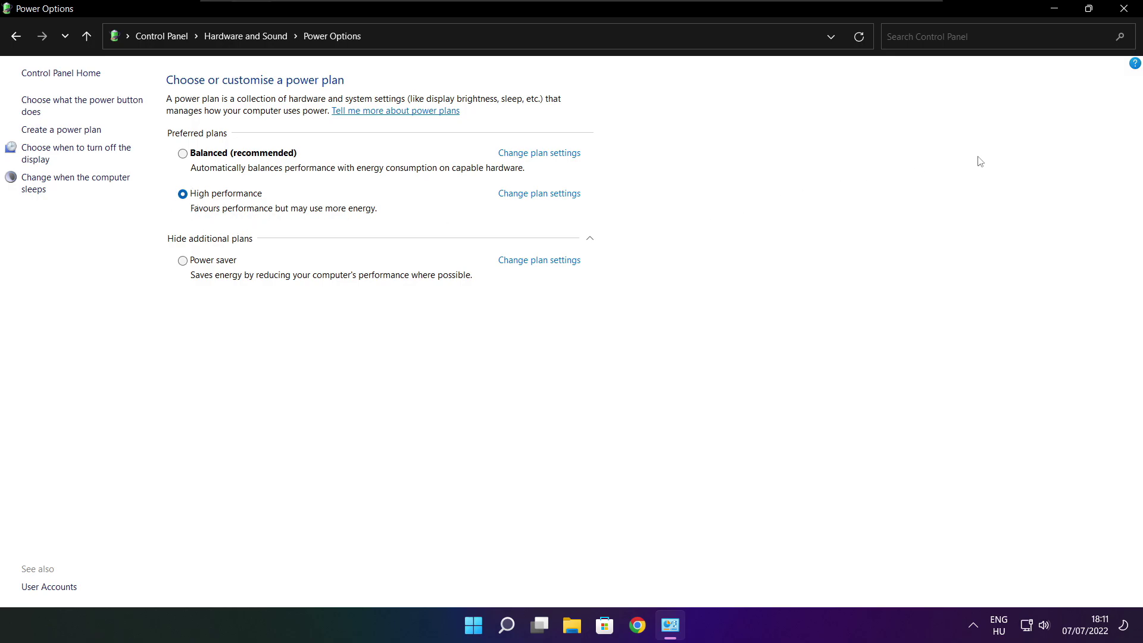
{"action": "left_click", "coordinate": [1126, 9]}
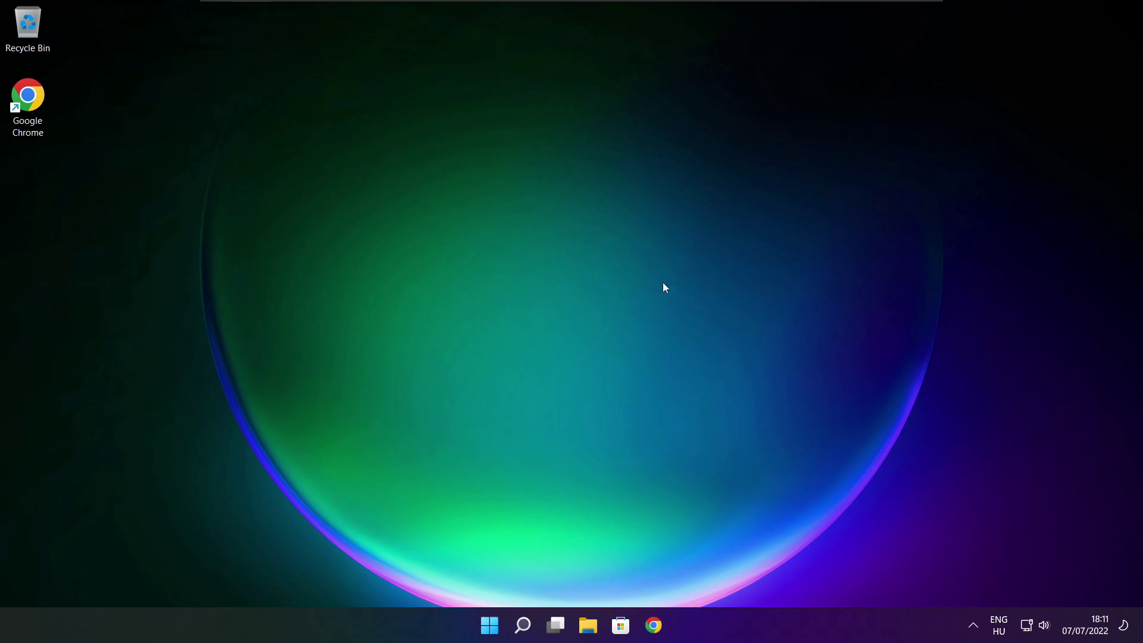
Step: Search Windows for 'game mode' and open the Gaming > Game Mode settings page
{"action": "left_click", "coordinate": [524, 626]}
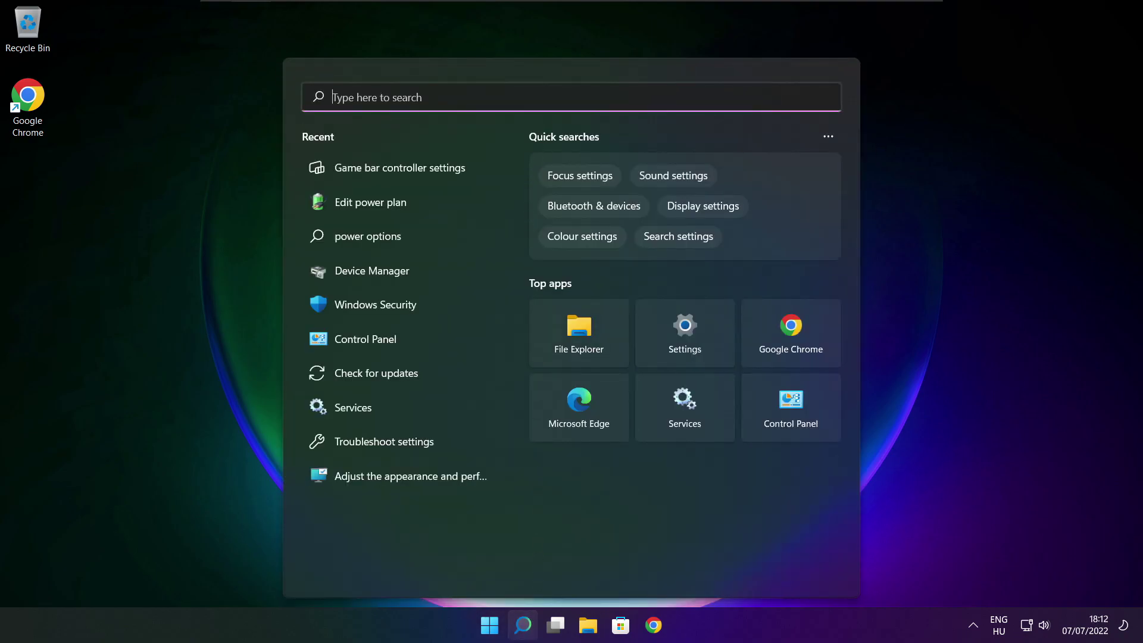
{"action": "type", "text": "ga"}
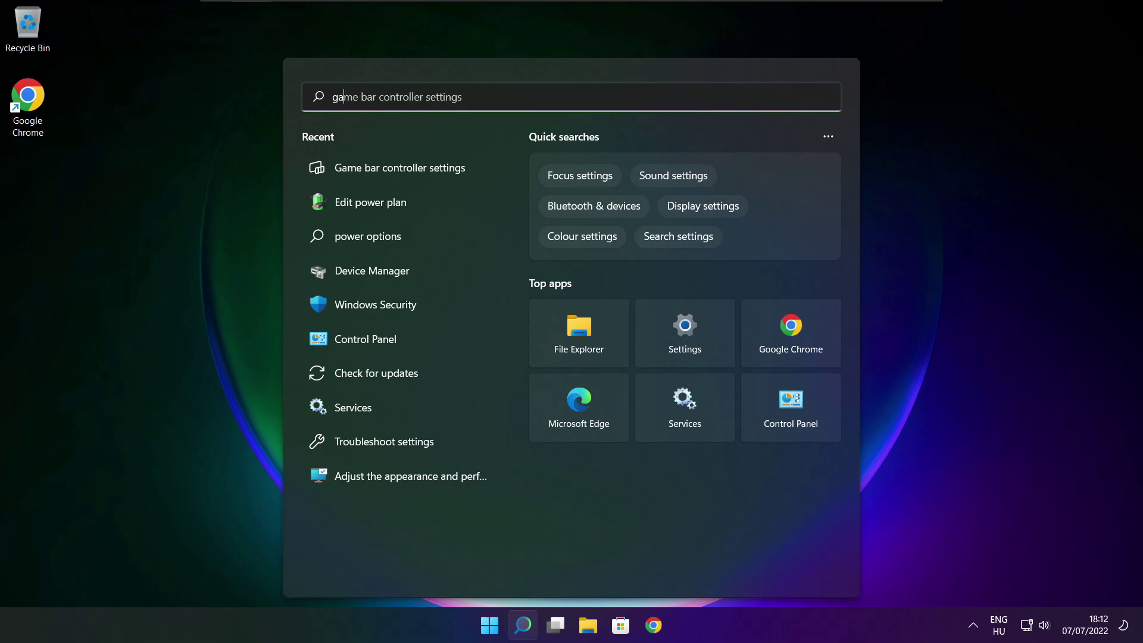
{"action": "type", "text": "me mode"}
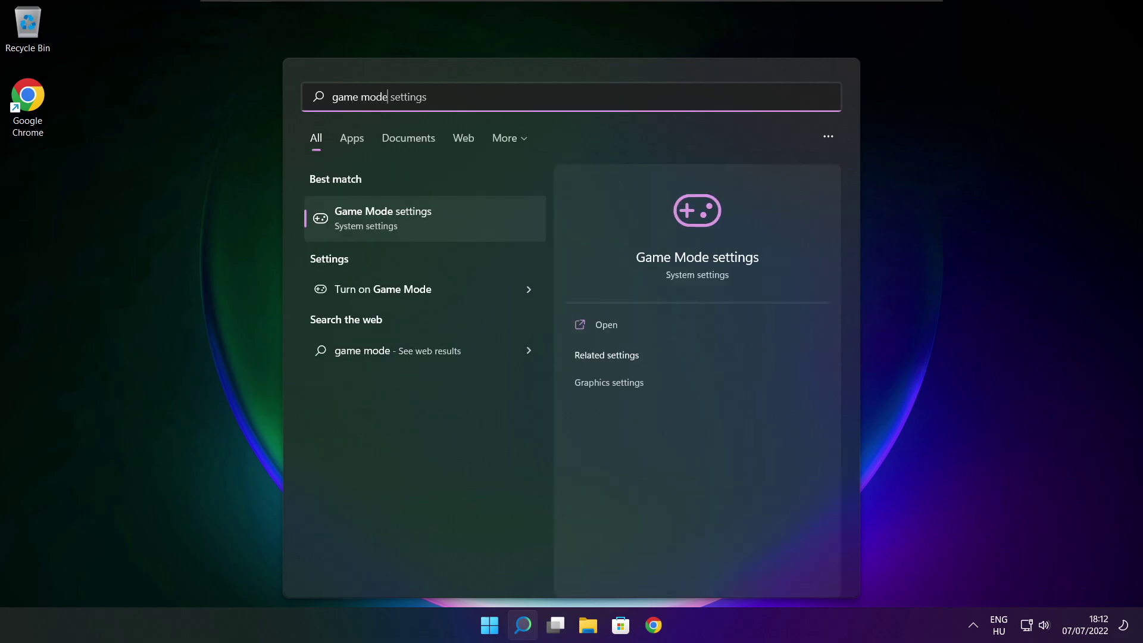
{"action": "left_click", "coordinate": [452, 216]}
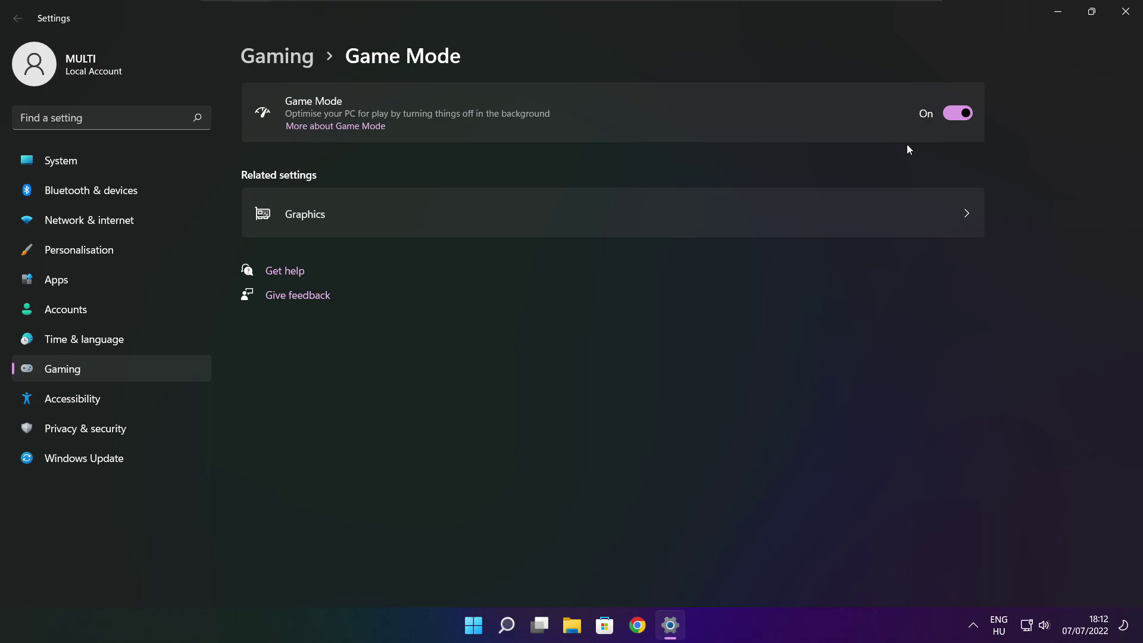
Step: Check Xbox Game Bar settings to confirm the controller button option is Off, then close Settings
{"action": "left_click", "coordinate": [282, 64]}
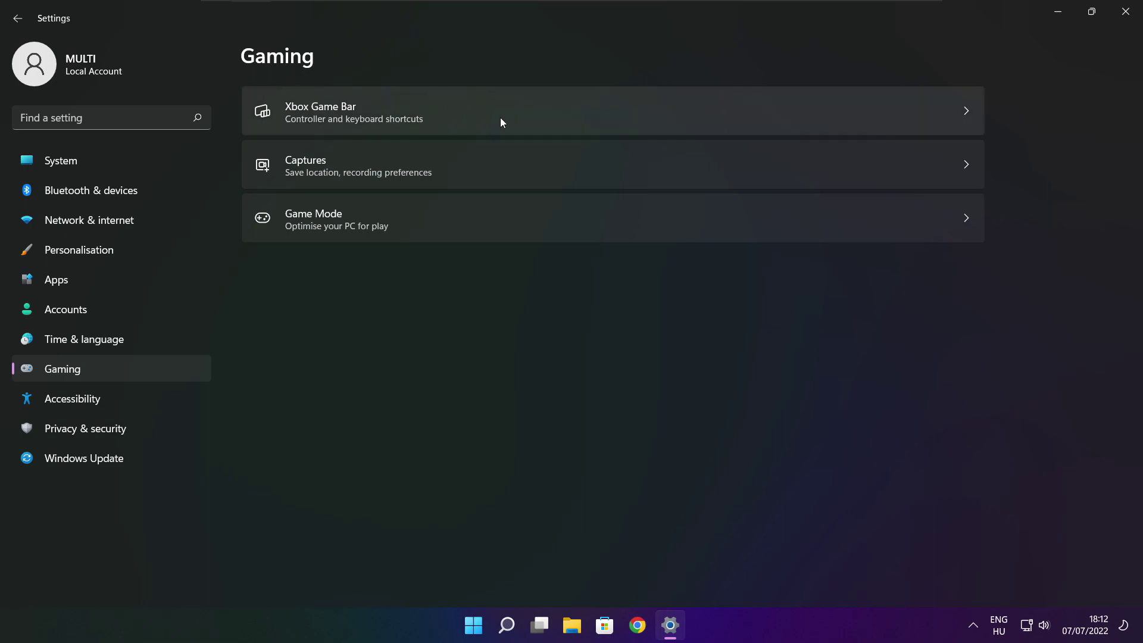
{"action": "left_click", "coordinate": [466, 122]}
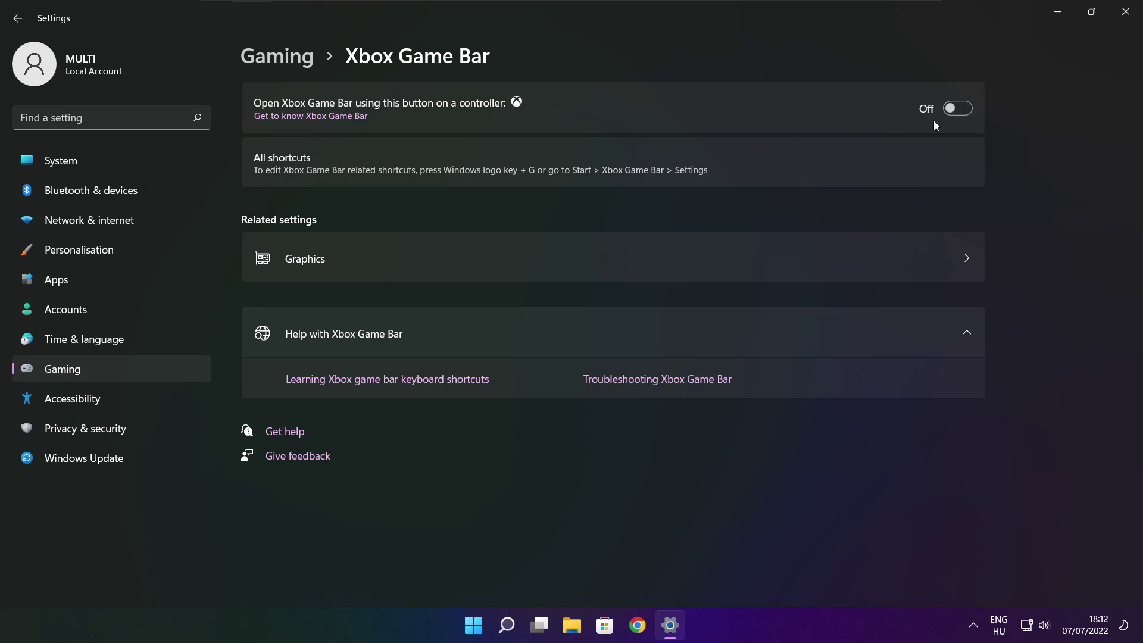
{"action": "left_click", "coordinate": [1125, 19]}
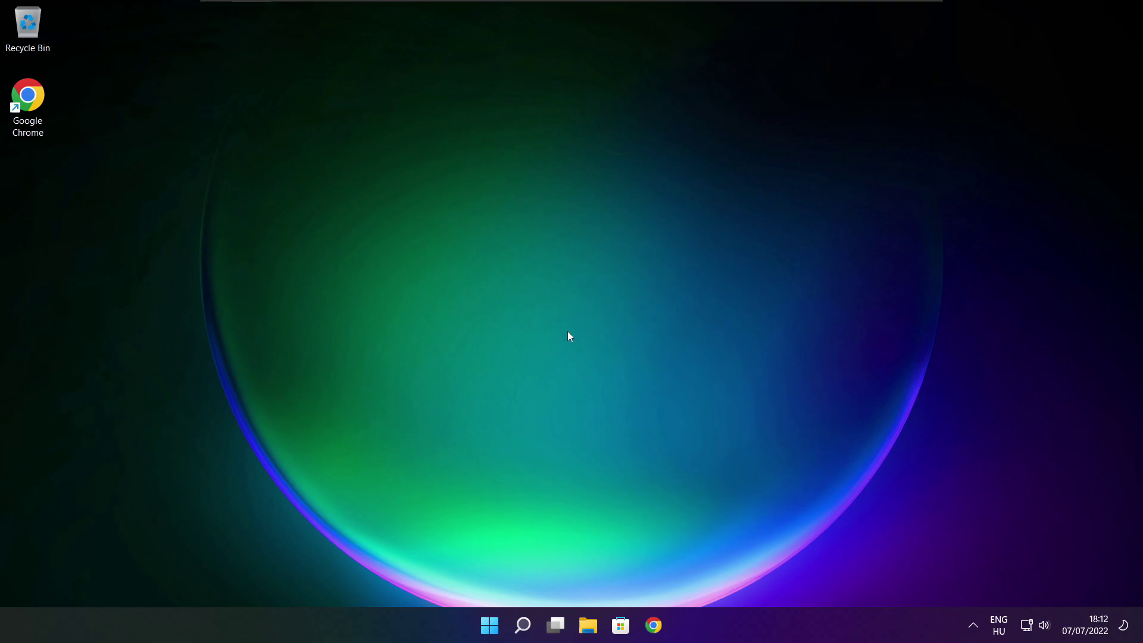
Step: Launch Task Manager from the Start button's power-user menu
{"action": "right_click", "coordinate": [493, 628]}
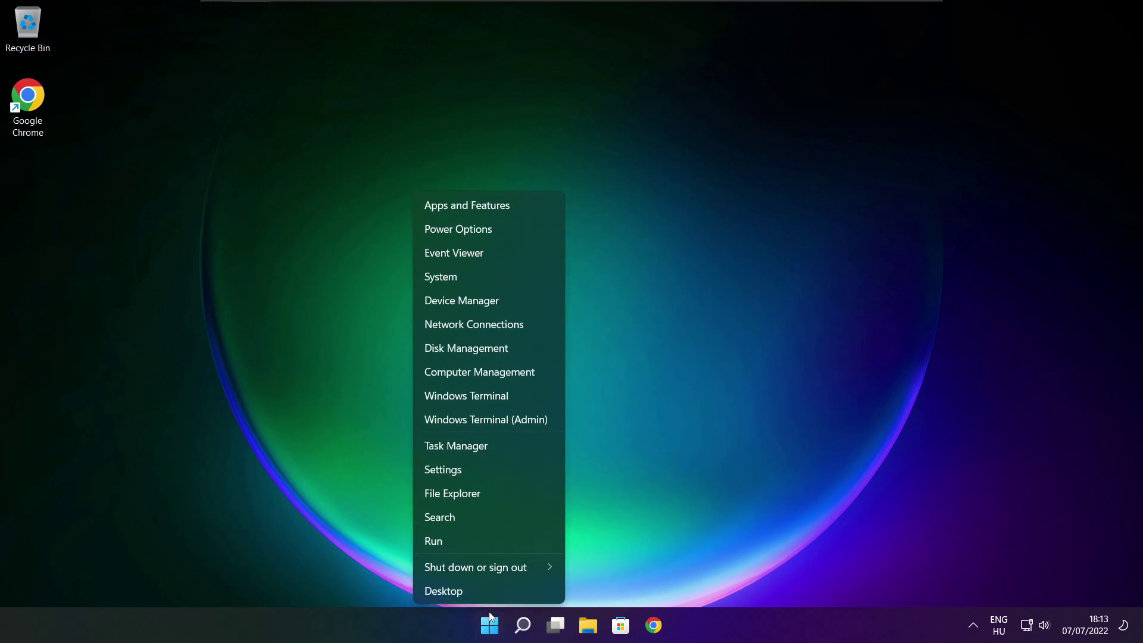
{"action": "left_click", "coordinate": [492, 444]}
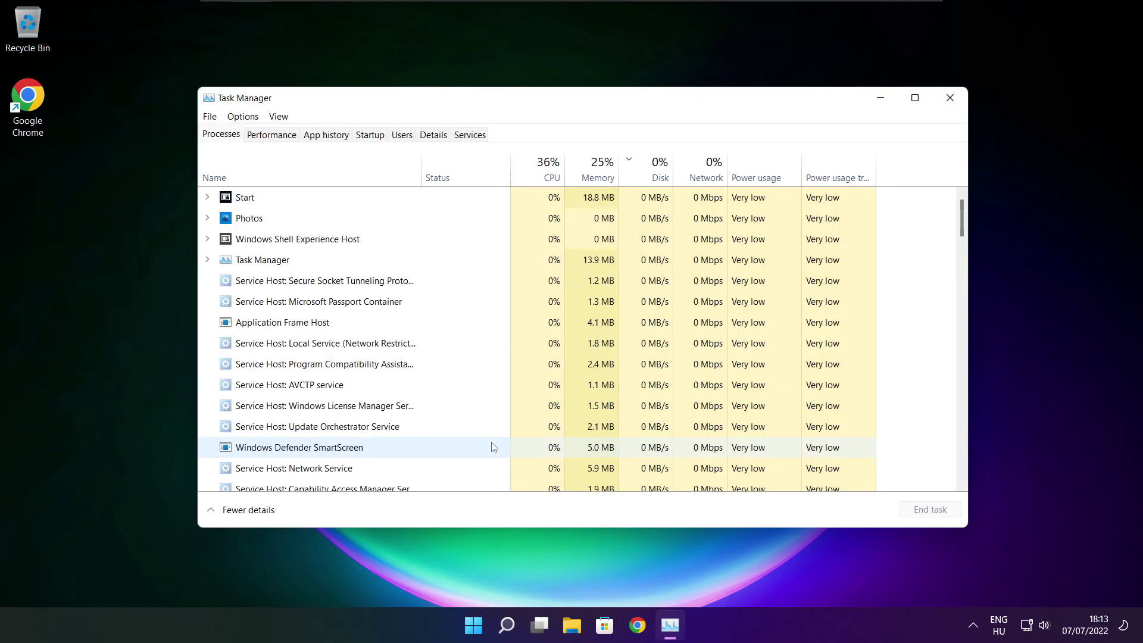
Step: Disable Cortana, Microsoft Edge, Microsoft Teams and Terminal as startup apps, then close Task Manager
{"action": "left_click", "coordinate": [373, 136]}
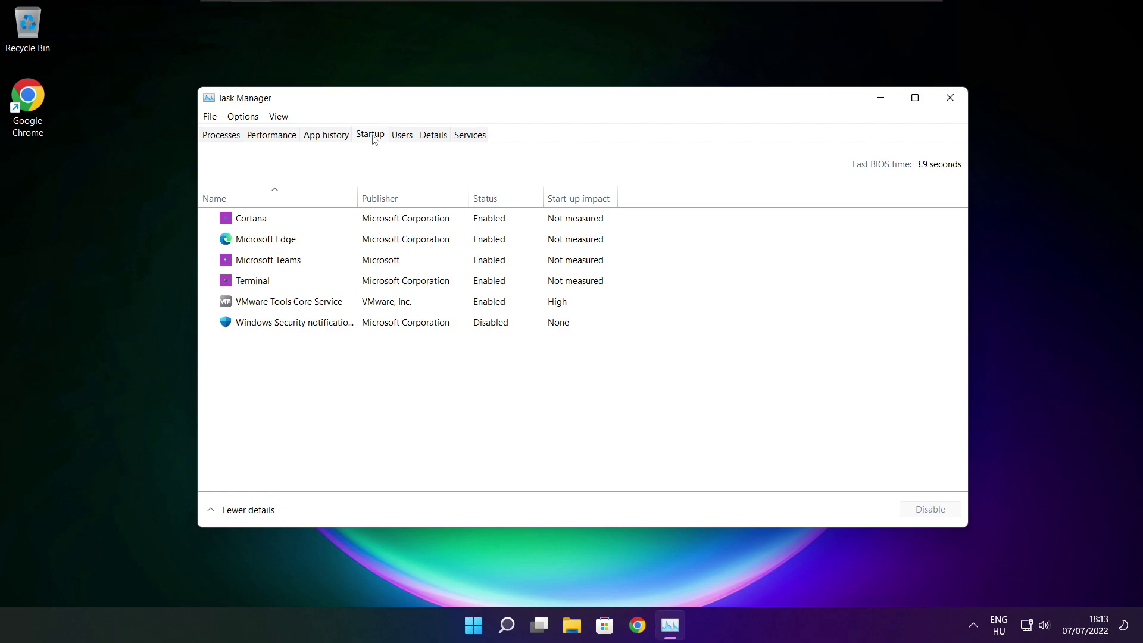
{"action": "left_click", "coordinate": [381, 225]}
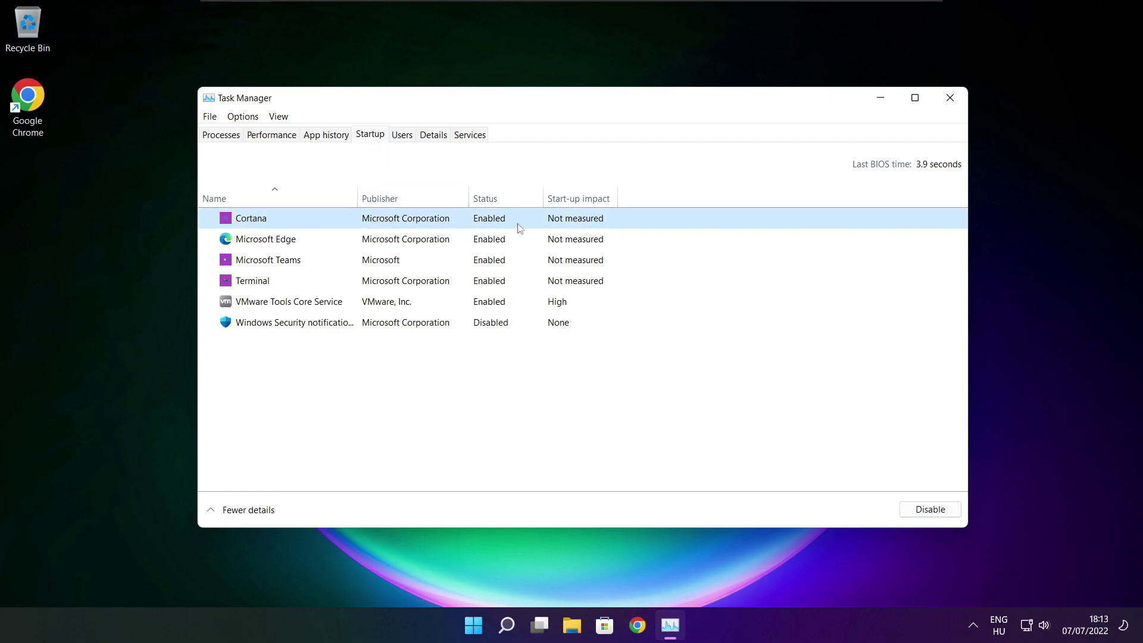
{"action": "left_click", "coordinate": [930, 511]}
{"action": "left_click", "coordinate": [351, 243]}
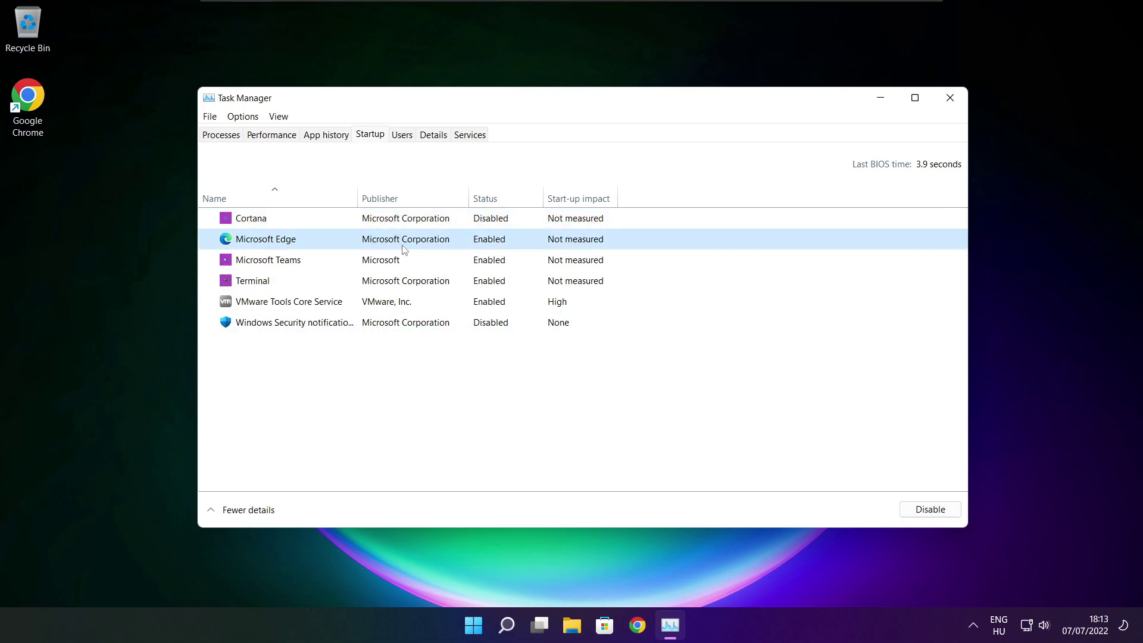
{"action": "left_click", "coordinate": [930, 509]}
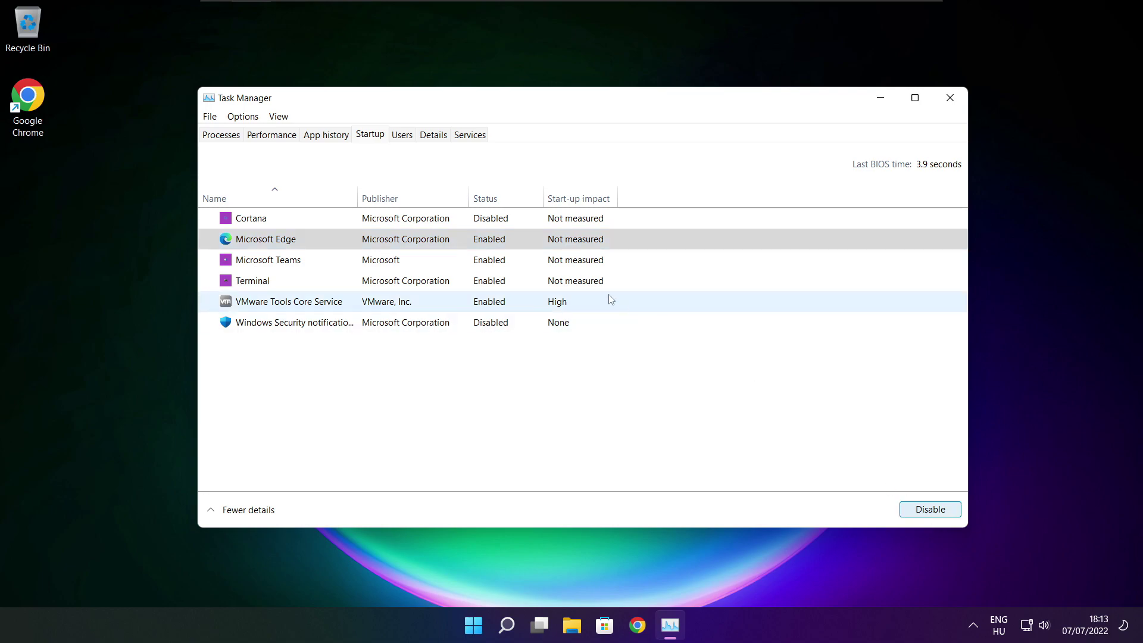
{"action": "left_click", "coordinate": [504, 265]}
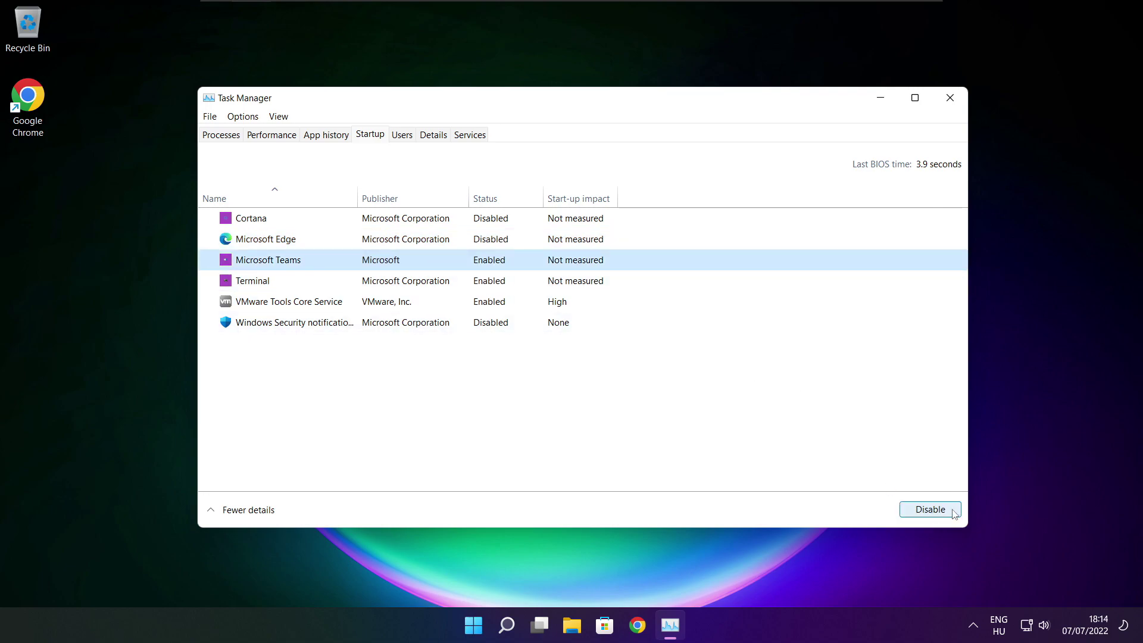
{"action": "left_click", "coordinate": [915, 510]}
{"action": "left_click", "coordinate": [417, 286]}
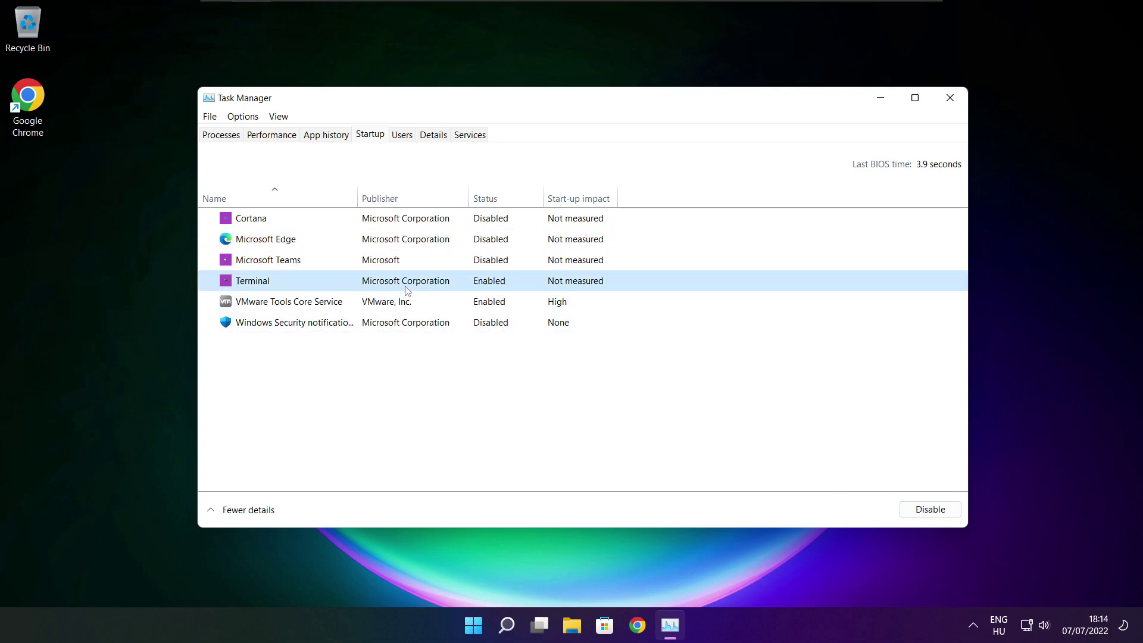
{"action": "left_click", "coordinate": [941, 512]}
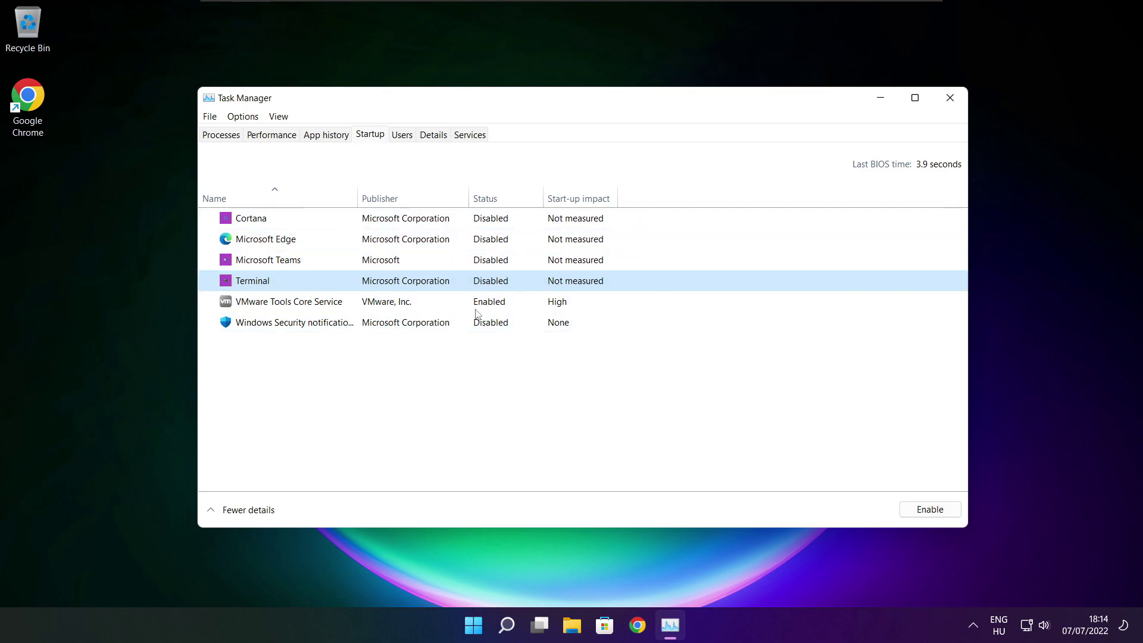
{"action": "left_click", "coordinate": [948, 102]}
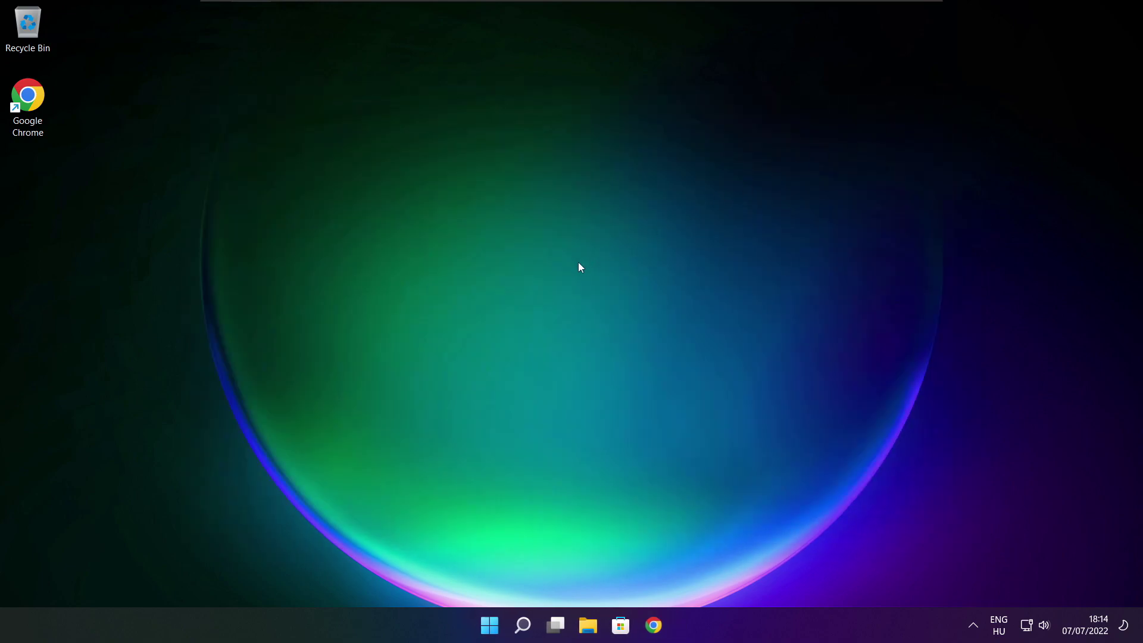
Step: Search Windows for 'optimise' and open Defragment and Optimise Drives
{"action": "left_click", "coordinate": [524, 632]}
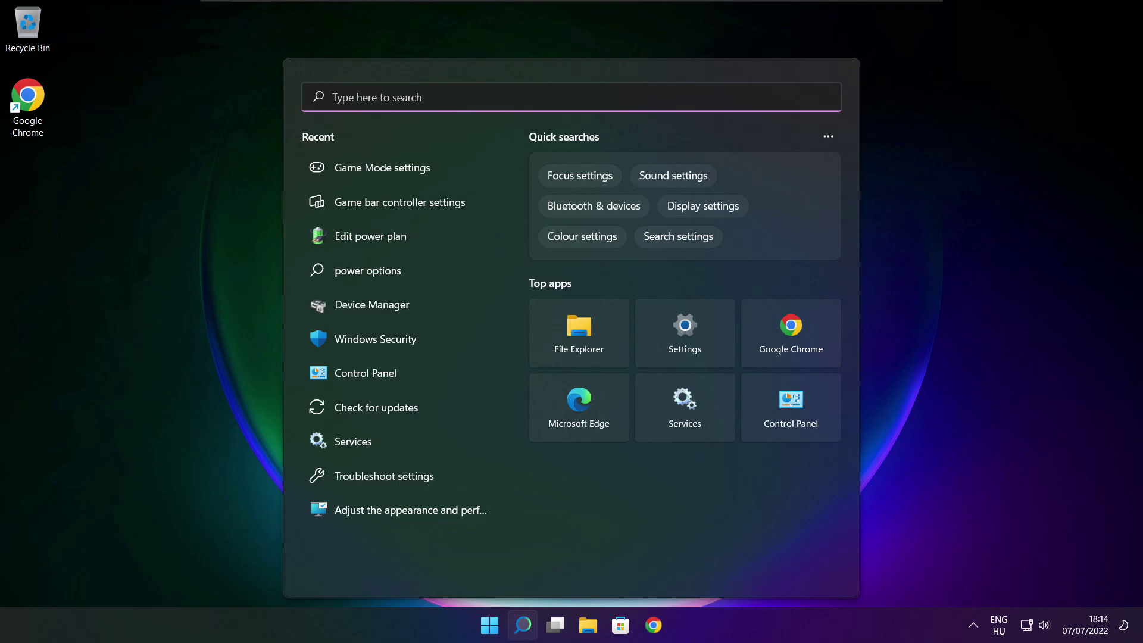
{"action": "type", "text": "optimi"}
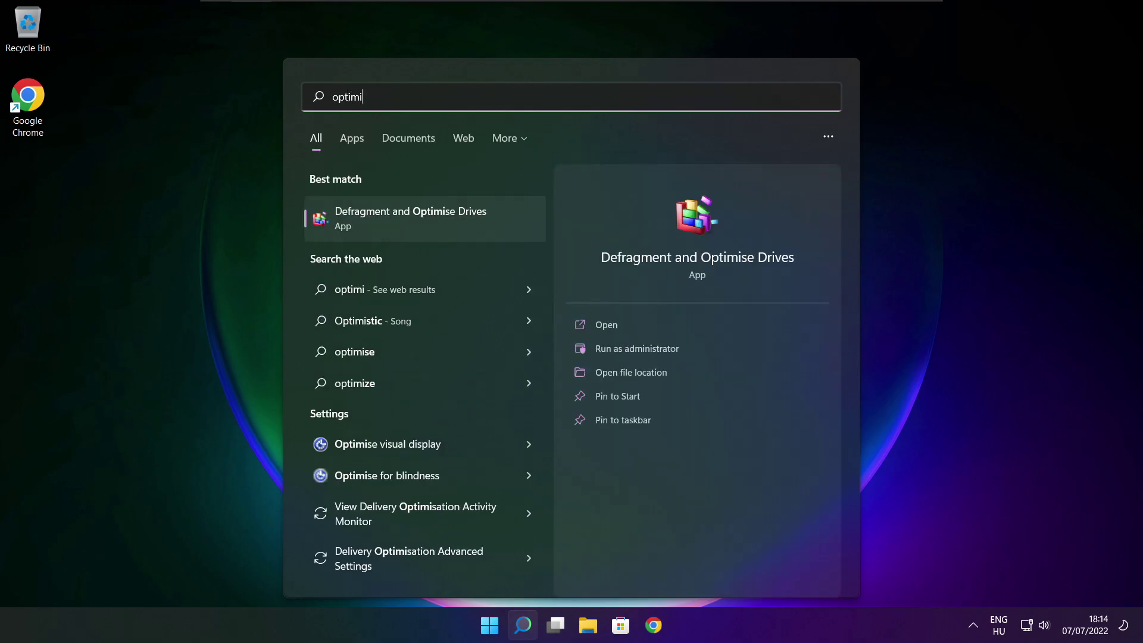
{"action": "type", "text": "se"}
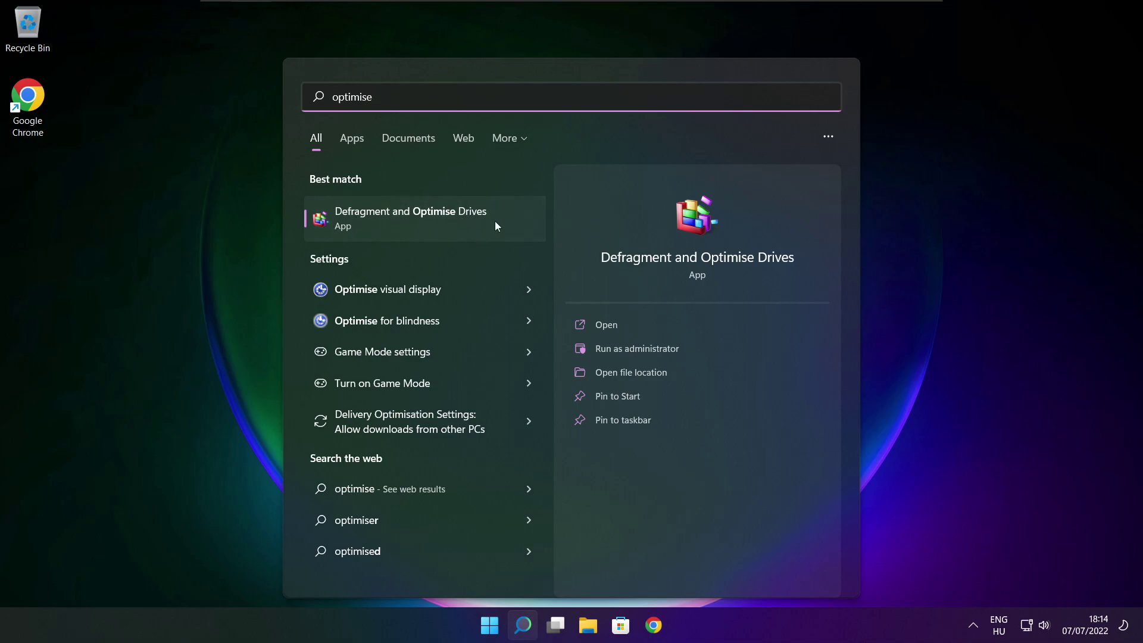
{"action": "left_click", "coordinate": [438, 218]}
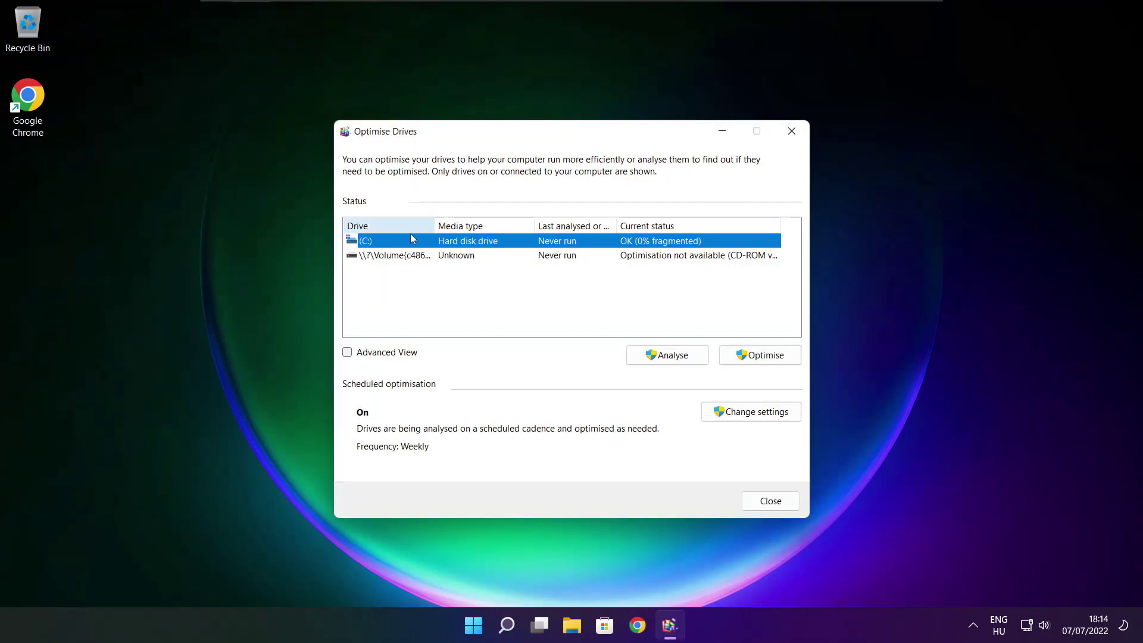
Step: Analyse drive C: (9% fragmented), start optimising it, and close the window
{"action": "left_click", "coordinate": [659, 355]}
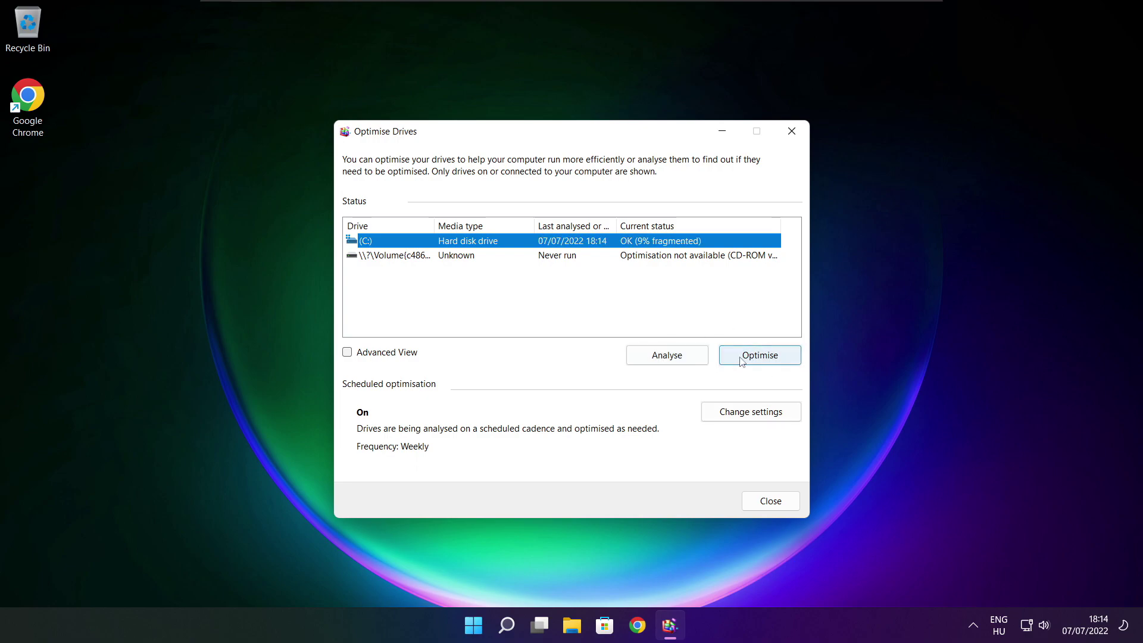
{"action": "left_click", "coordinate": [766, 359]}
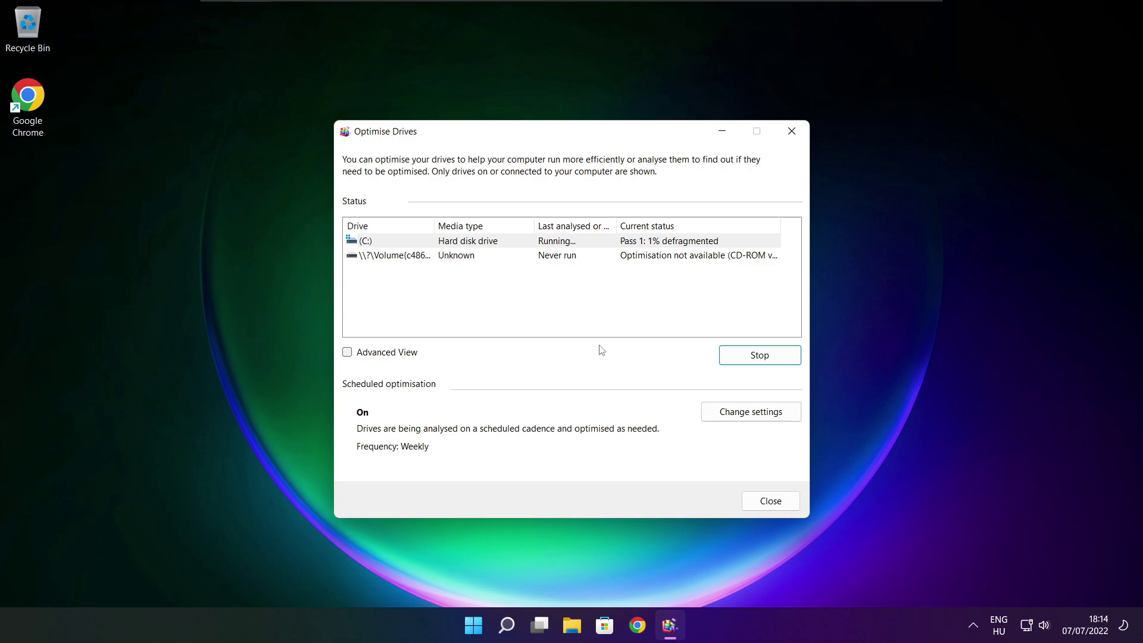
{"action": "key", "text": "alt+F4"}
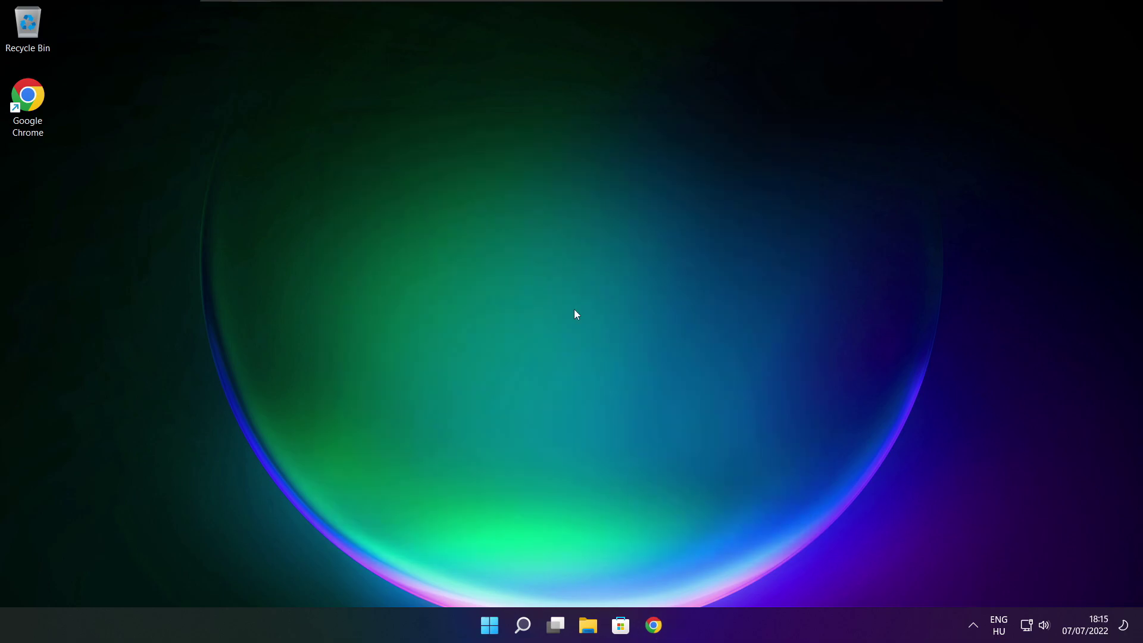
Step: Search 'updates', run a Windows Update check showing up to date, then close Settings
{"action": "left_click", "coordinate": [523, 624]}
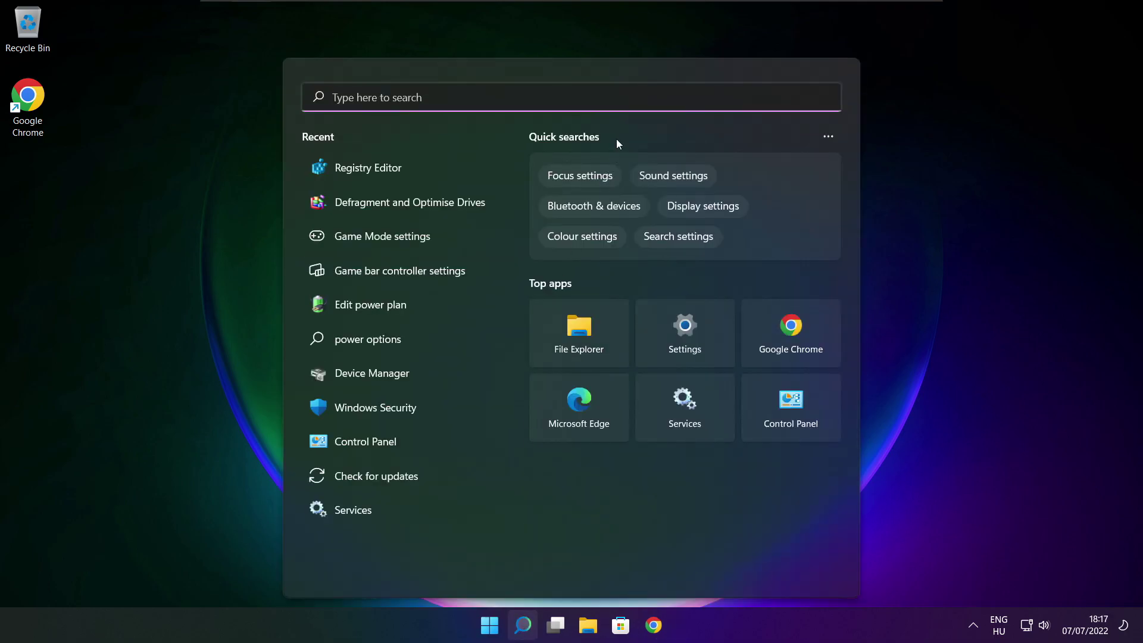
{"action": "type", "text": "updates"}
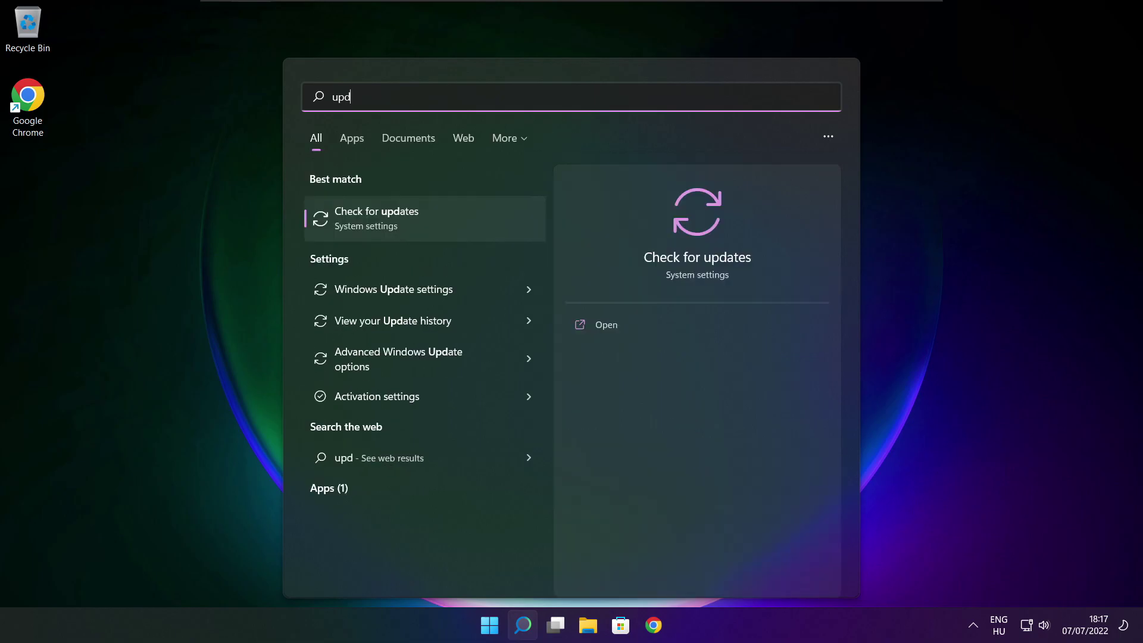
{"action": "left_click", "coordinate": [415, 224]}
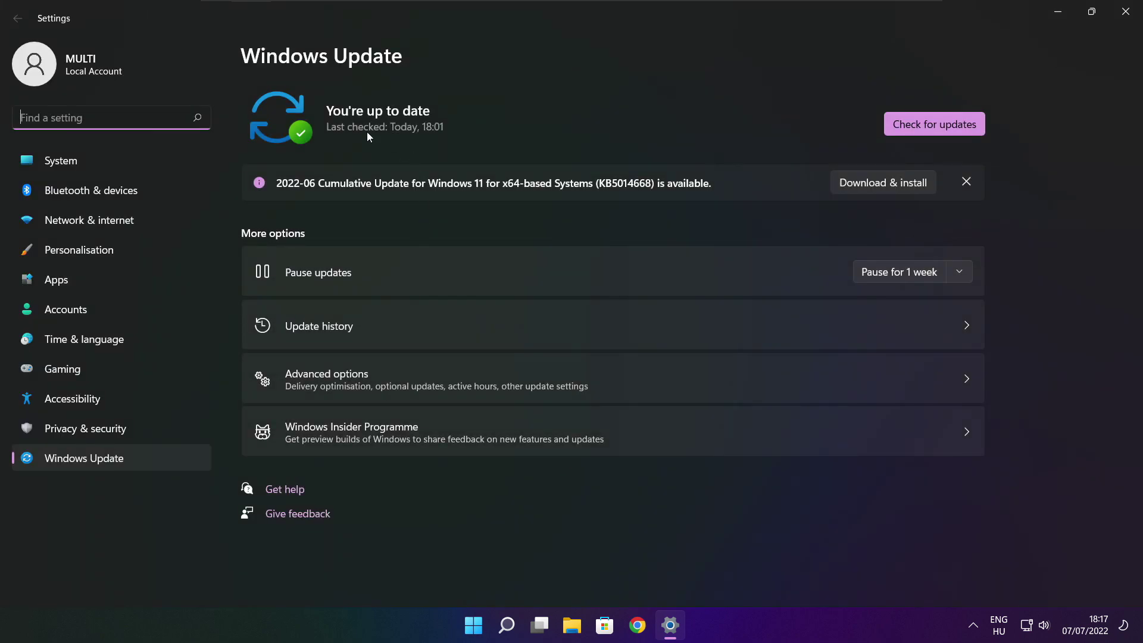
{"action": "left_click", "coordinate": [933, 124]}
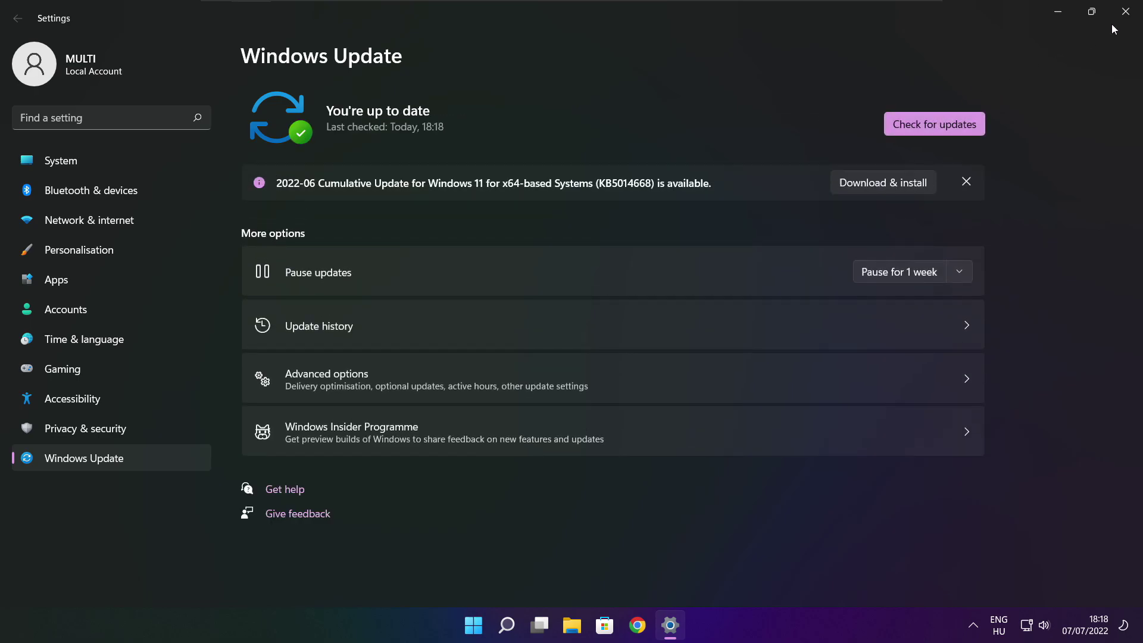
{"action": "left_click", "coordinate": [1125, 15]}
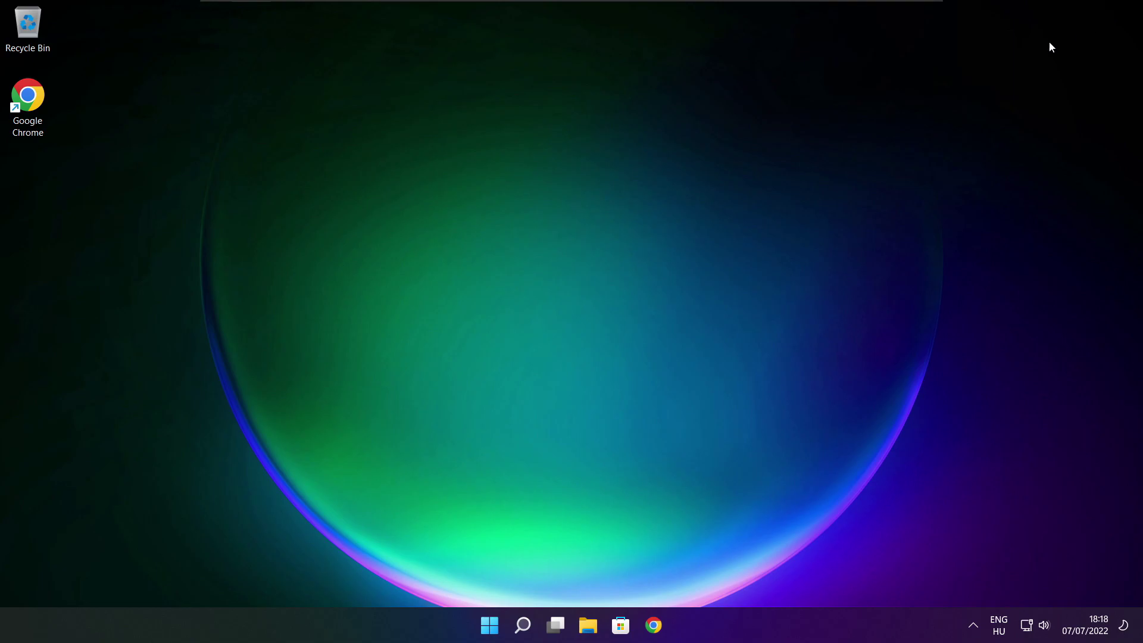
Step: Launch Registry Editor by searching 'regedit' and move its window toward the centre
{"action": "left_click", "coordinate": [523, 624]}
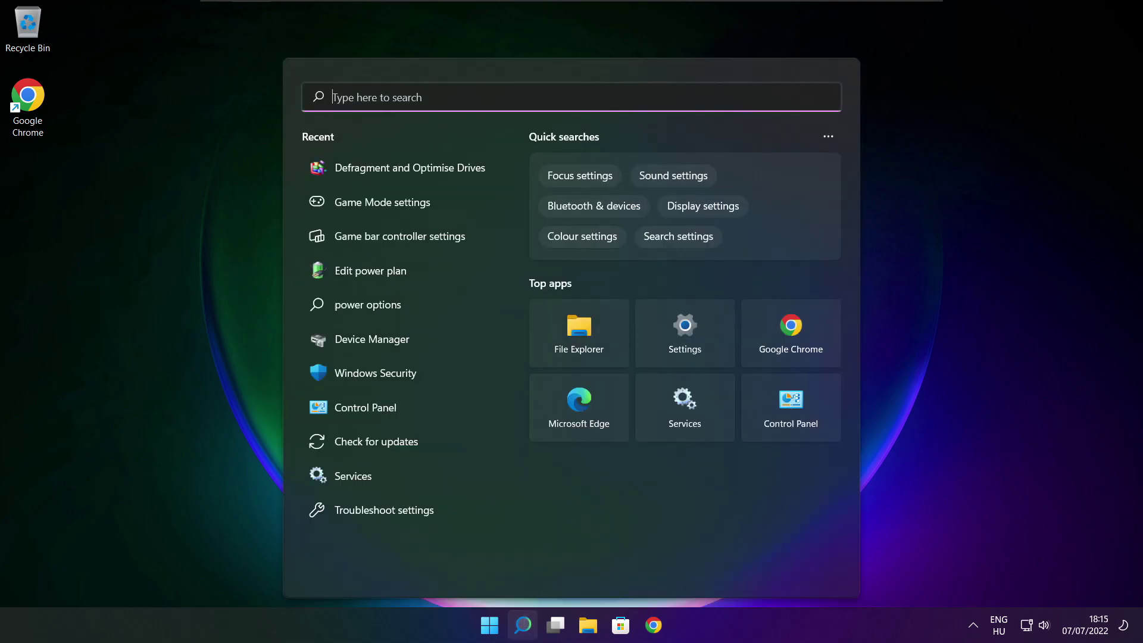
{"action": "type", "text": "regedit"}
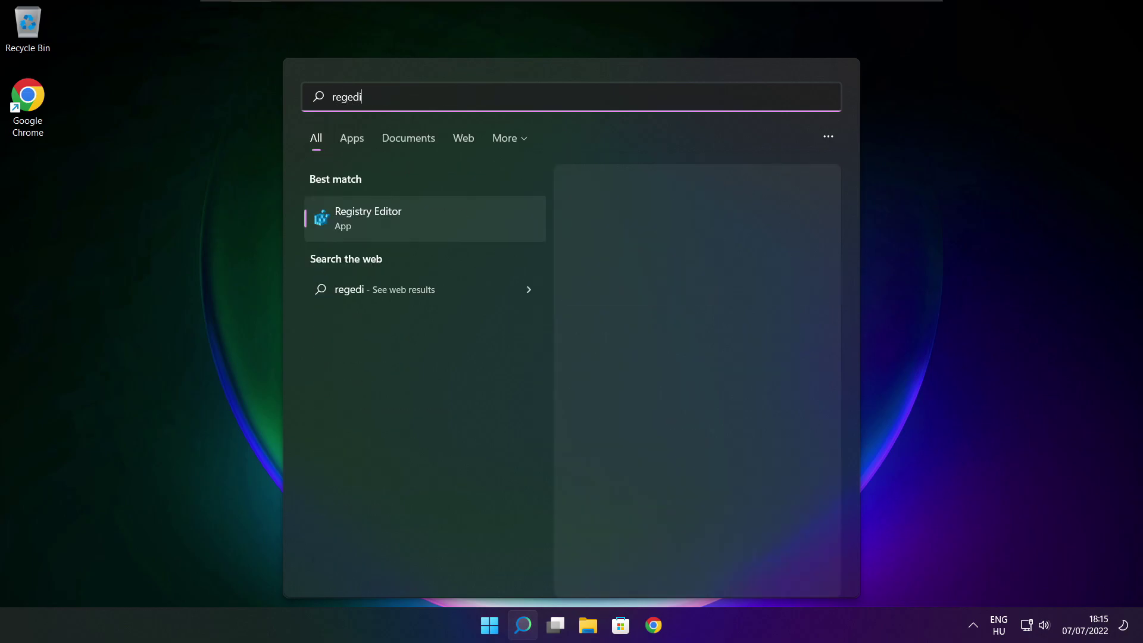
{"action": "left_click", "coordinate": [439, 219]}
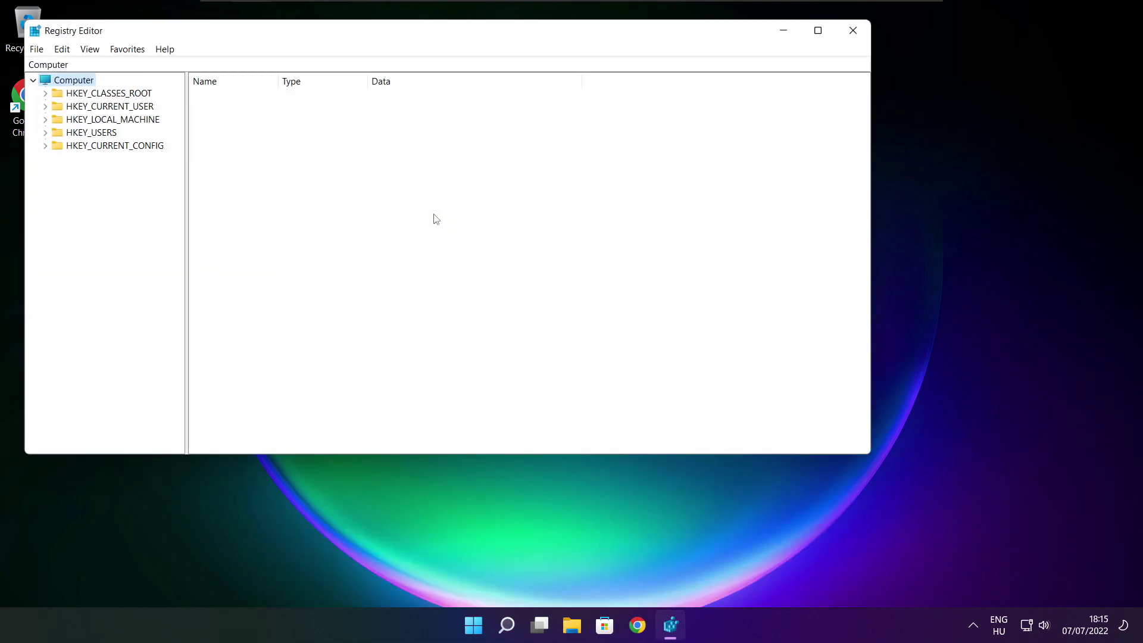
{"action": "left_click_drag", "start_coordinate": [342, 32], "coordinate": [462, 119]}
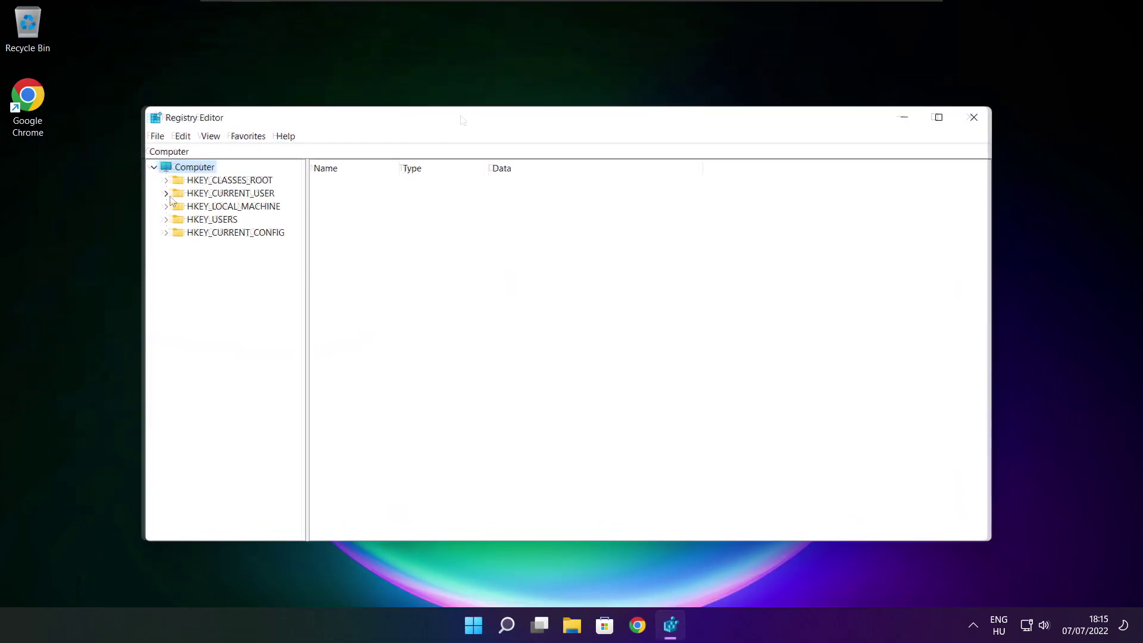
Step: Expand HKEY_CURRENT_USER > System and select GameConfigStore to list its GameDVR values
{"action": "left_click", "coordinate": [178, 194]}
{"action": "left_click", "coordinate": [166, 193]}
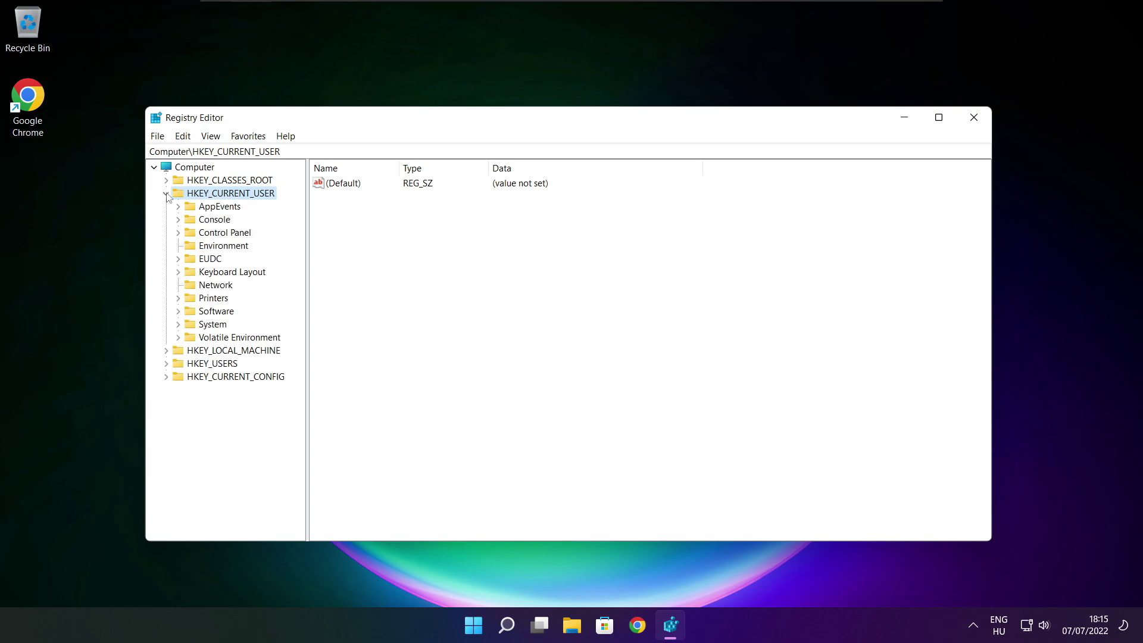
{"action": "left_click", "coordinate": [200, 327]}
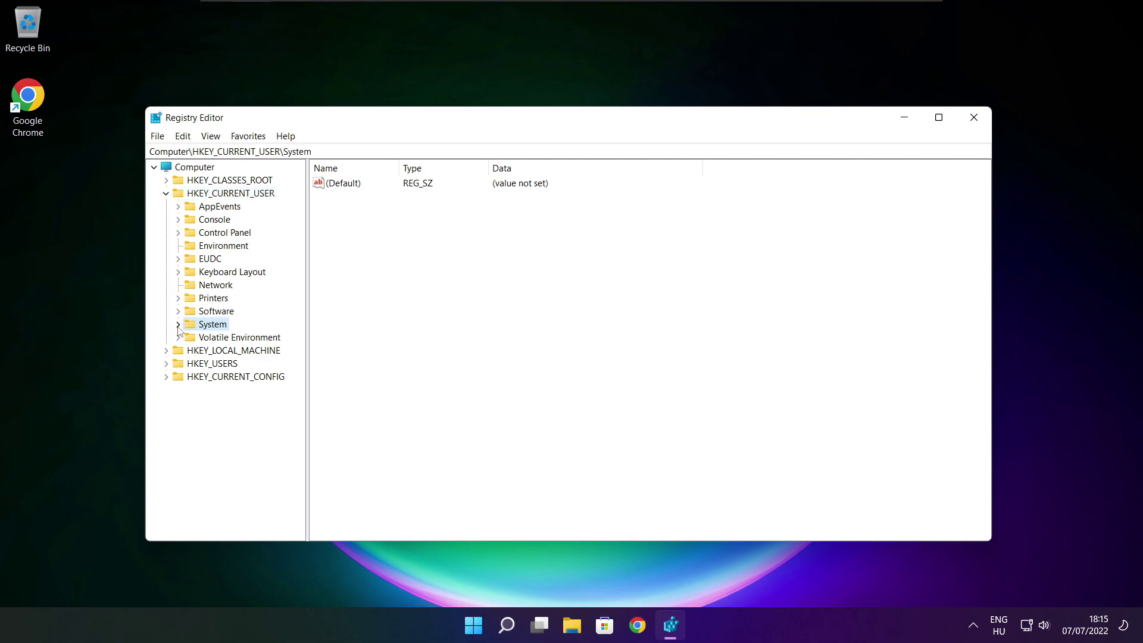
{"action": "left_click", "coordinate": [178, 325]}
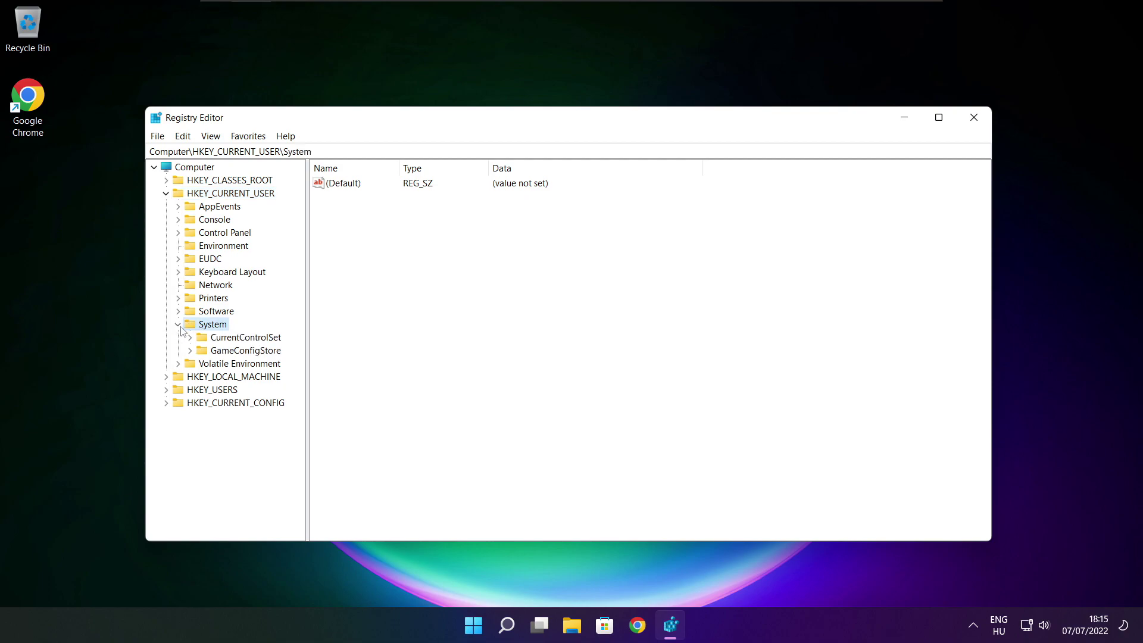
{"action": "left_click", "coordinate": [215, 352]}
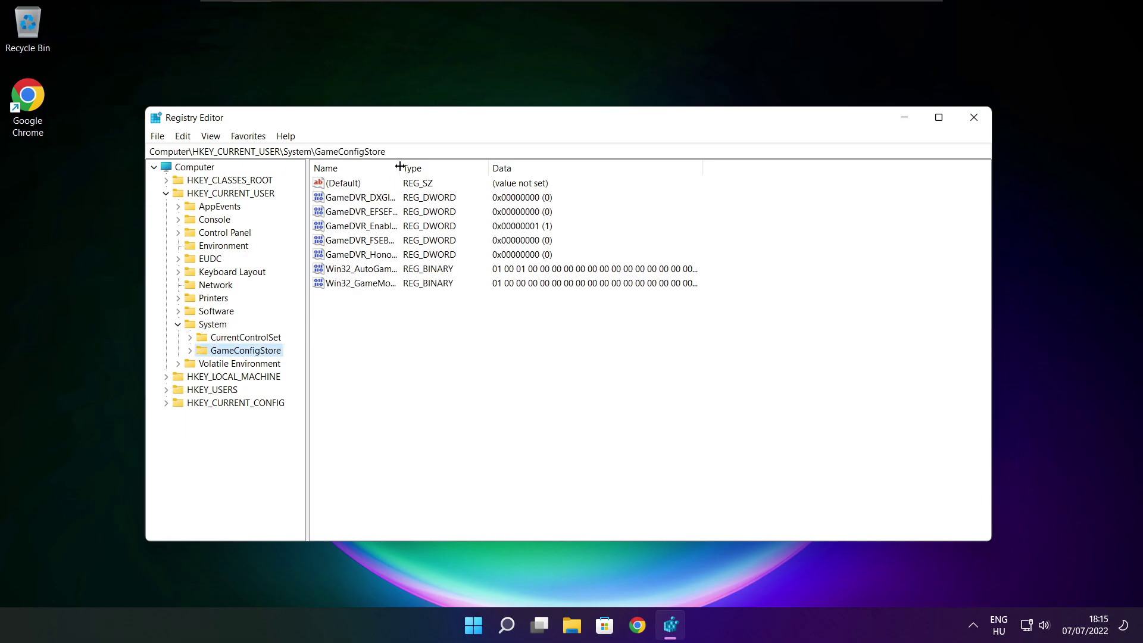
Step: Set GameDVR_Enabled in GameConfigStore to 0, then collapse HKEY_CURRENT_USER
{"action": "left_click_drag", "start_coordinate": [399, 164], "coordinate": [503, 164]}
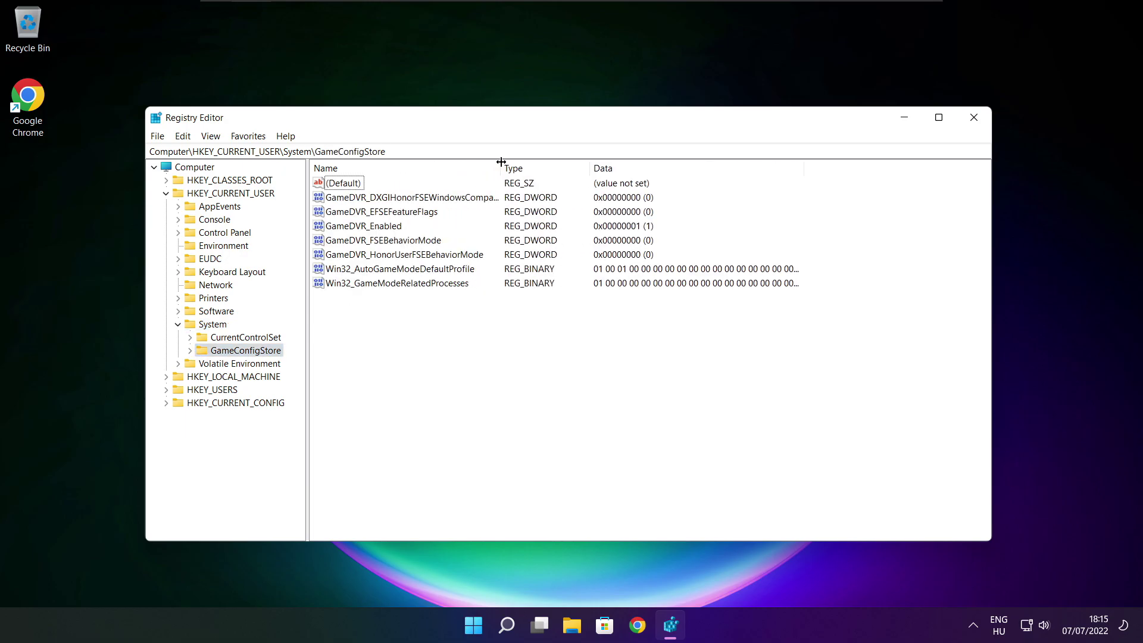
{"action": "left_click", "coordinate": [370, 231]}
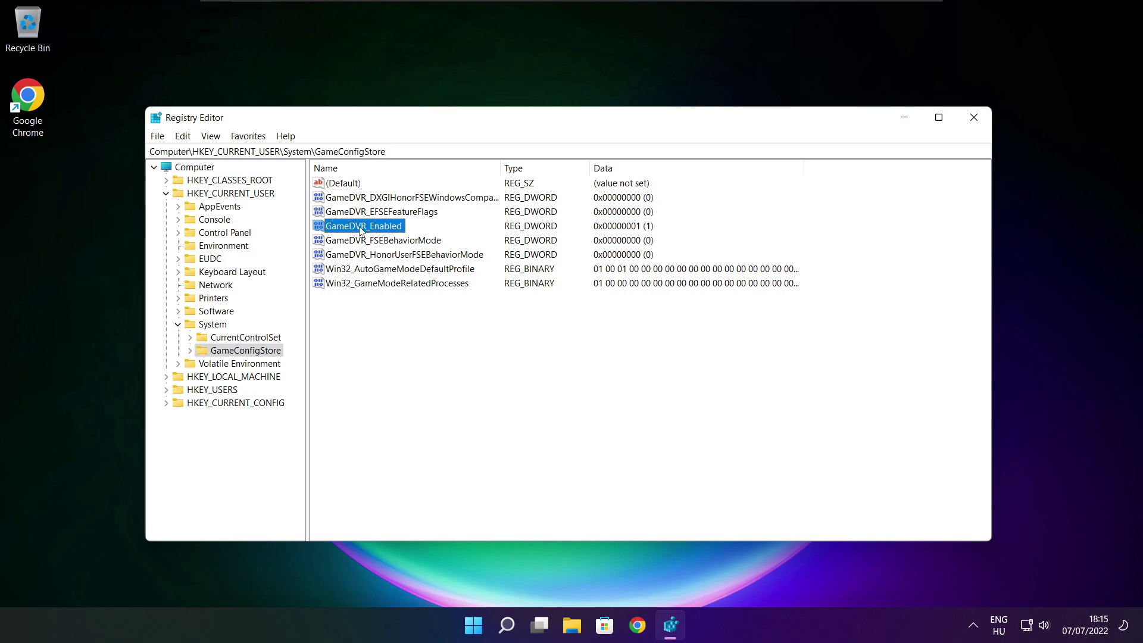
{"action": "double_click", "coordinate": [360, 231]}
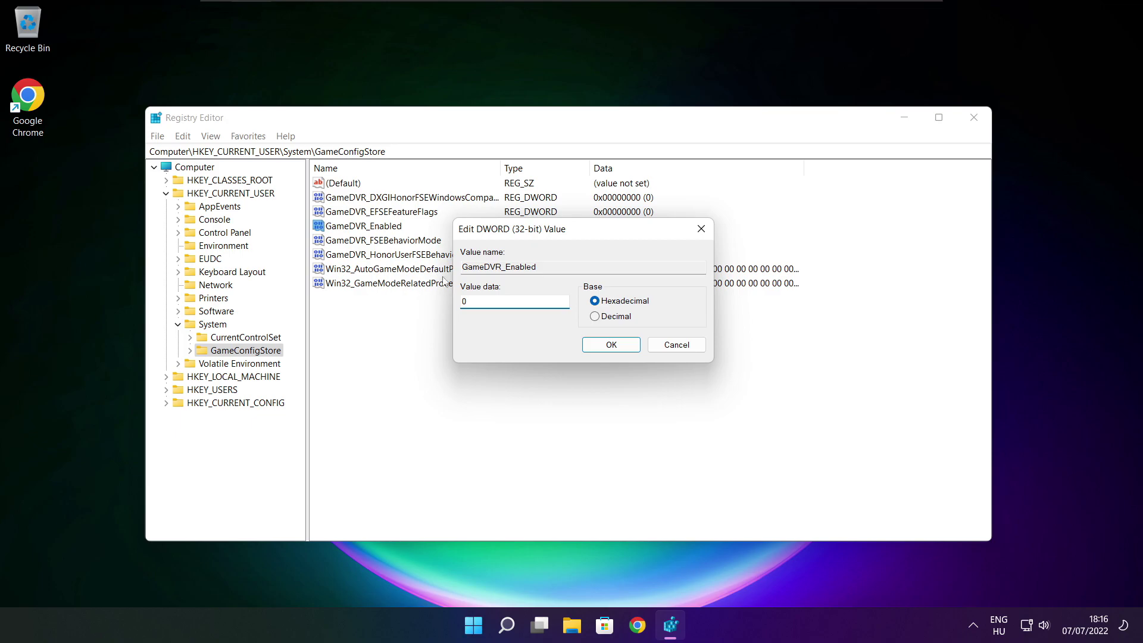
{"action": "left_click", "coordinate": [613, 348]}
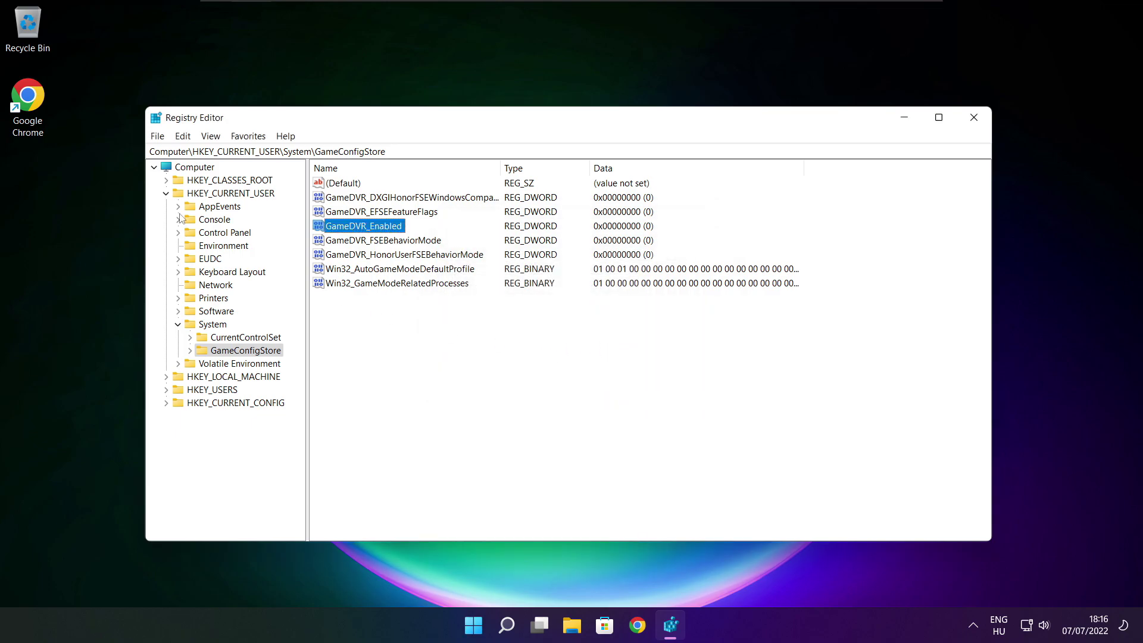
{"action": "left_click", "coordinate": [166, 193]}
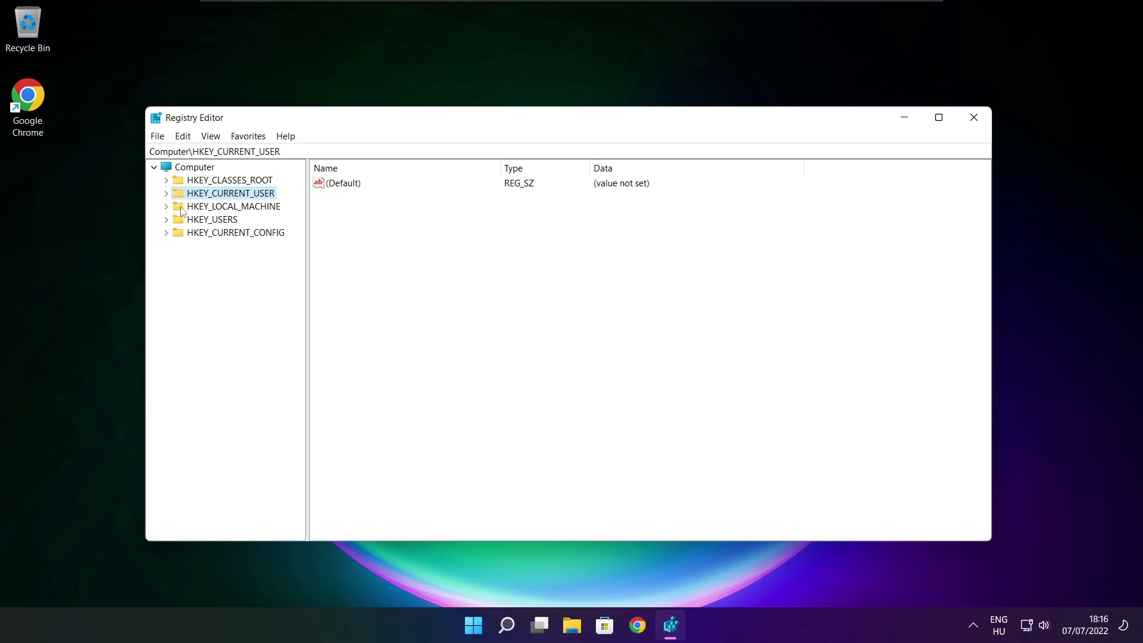
Step: Expand HKEY_LOCAL_MACHINE > SOFTWARE > Microsoft and scroll to find PolicyManager
{"action": "left_click", "coordinate": [183, 207]}
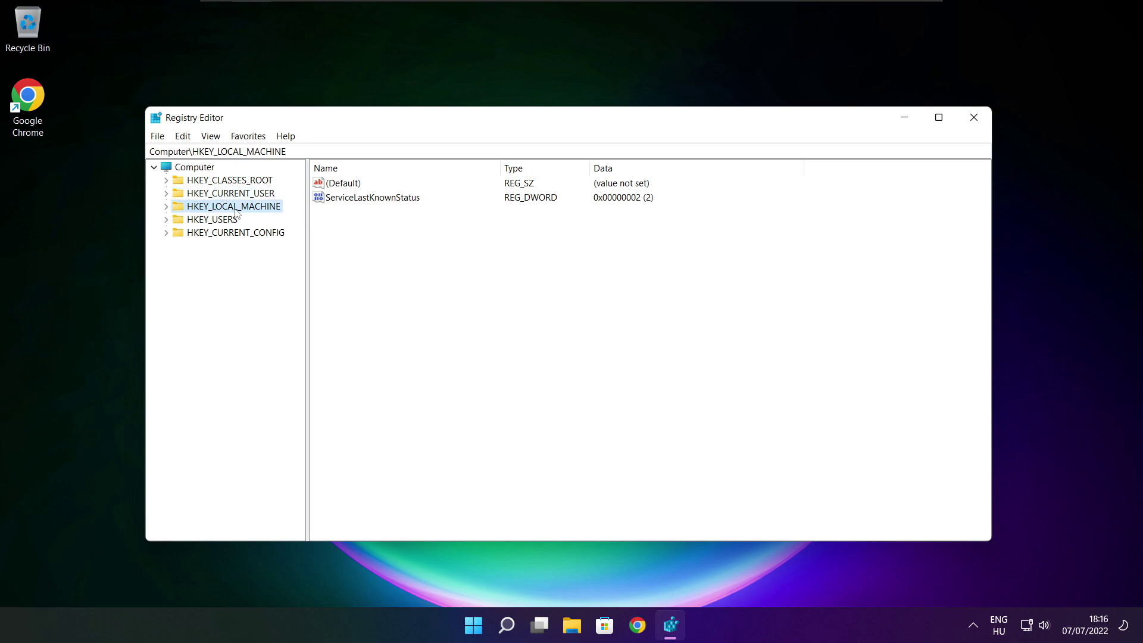
{"action": "left_click", "coordinate": [166, 207]}
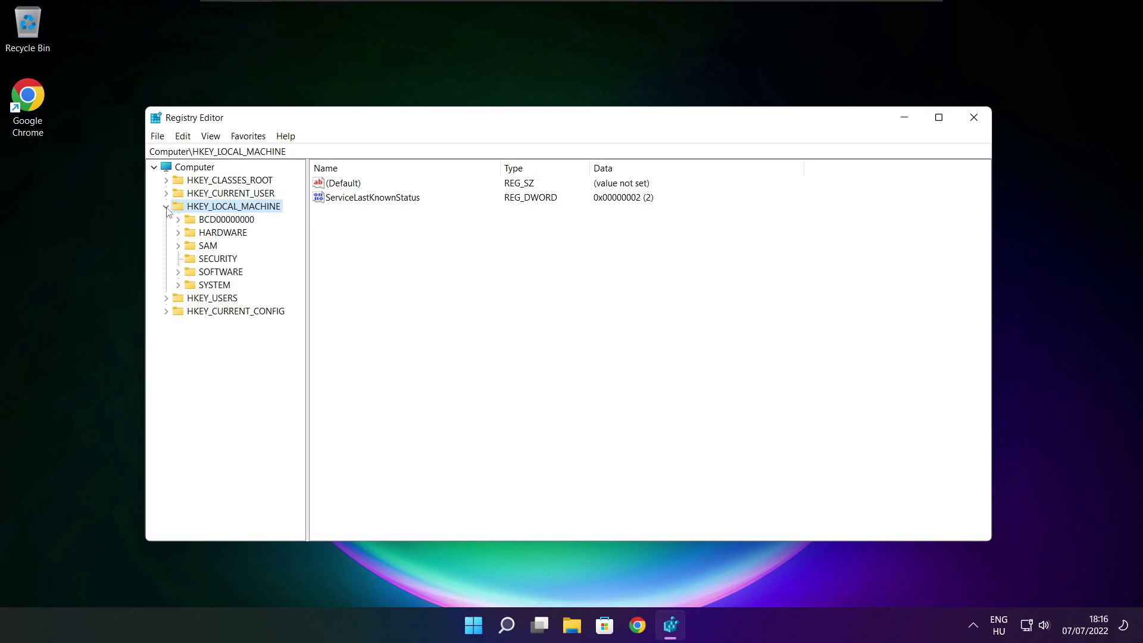
{"action": "left_click", "coordinate": [202, 273]}
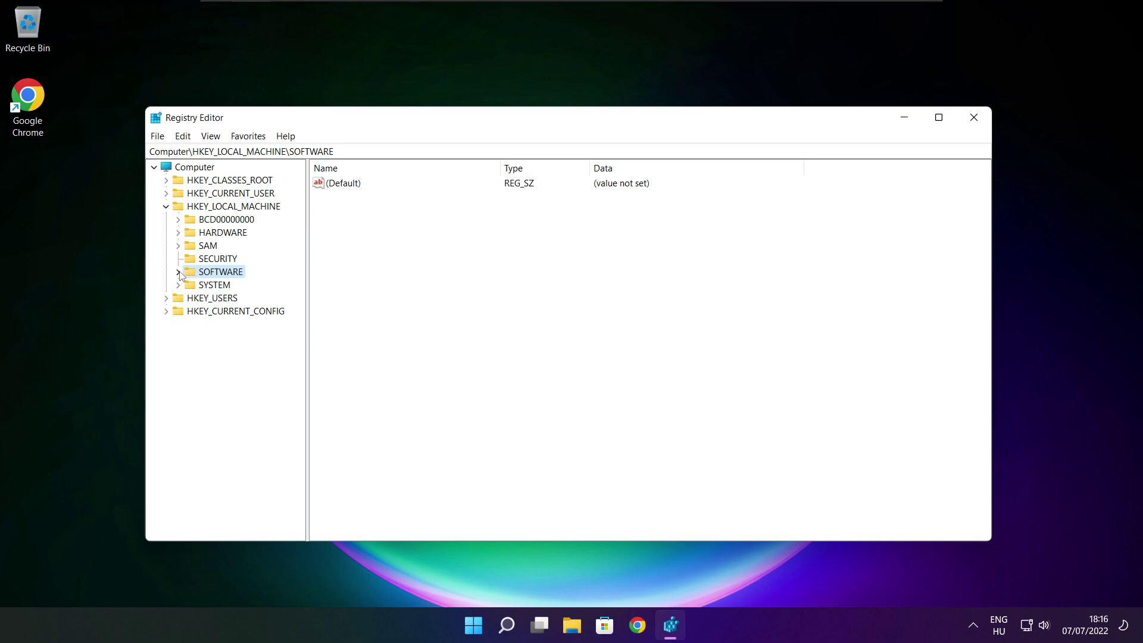
{"action": "left_click", "coordinate": [178, 272]}
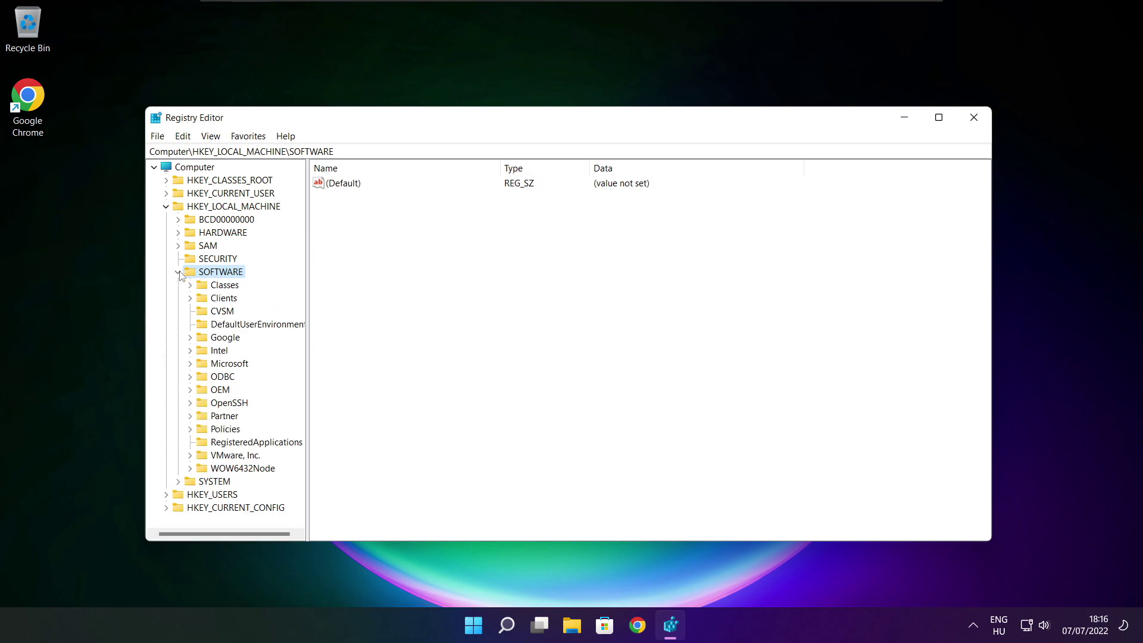
{"action": "left_click", "coordinate": [213, 366]}
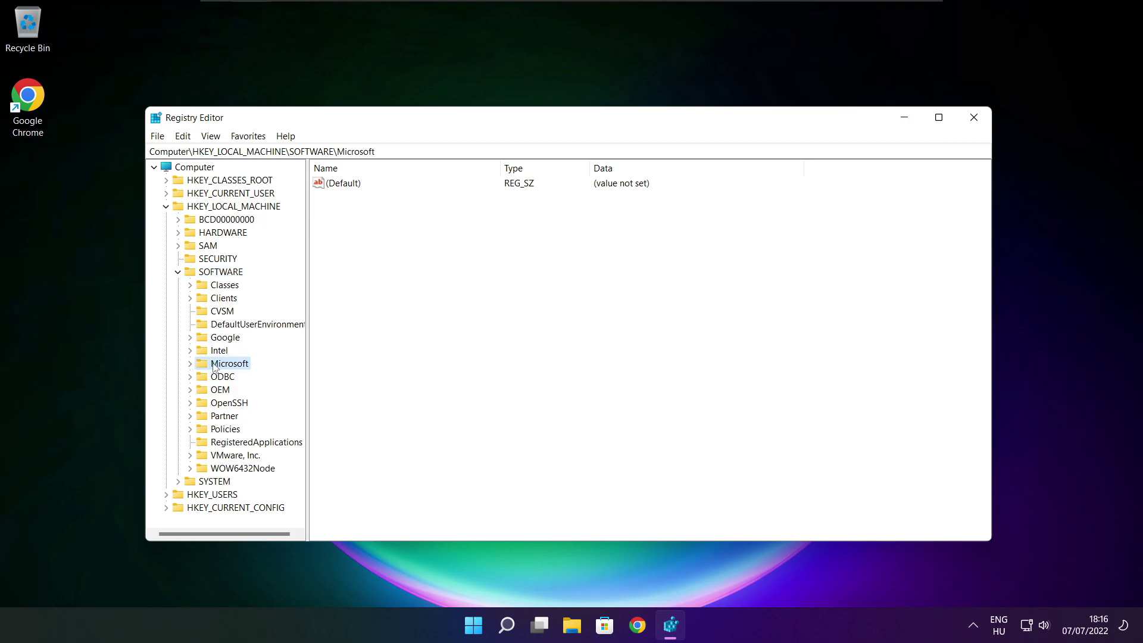
{"action": "left_click", "coordinate": [190, 363]}
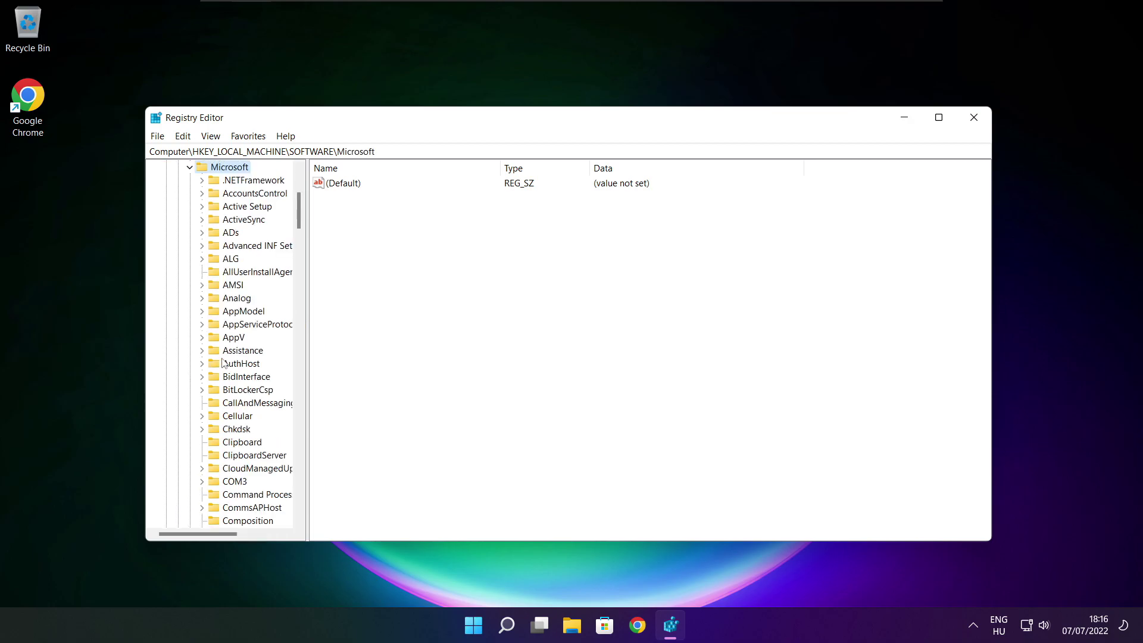
{"action": "scroll", "coordinate": [234, 357], "scroll_direction": "down", "scroll_amount": 20}
{"action": "scroll", "coordinate": [234, 357], "scroll_direction": "down", "scroll_amount": 20}
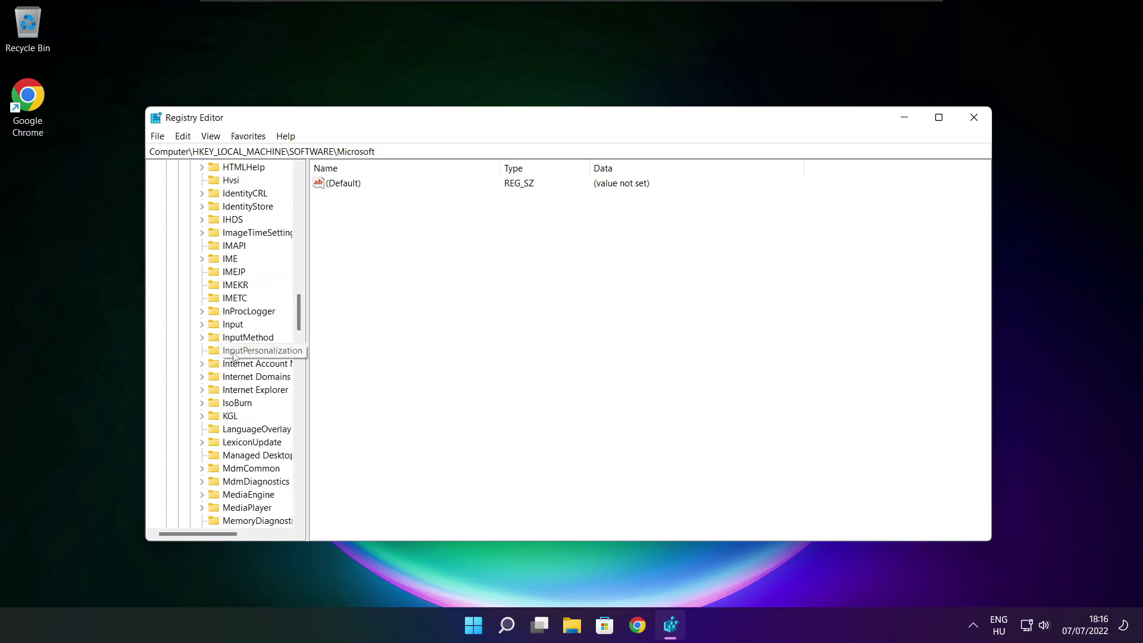
{"action": "scroll", "coordinate": [234, 357], "scroll_direction": "down", "scroll_amount": 5}
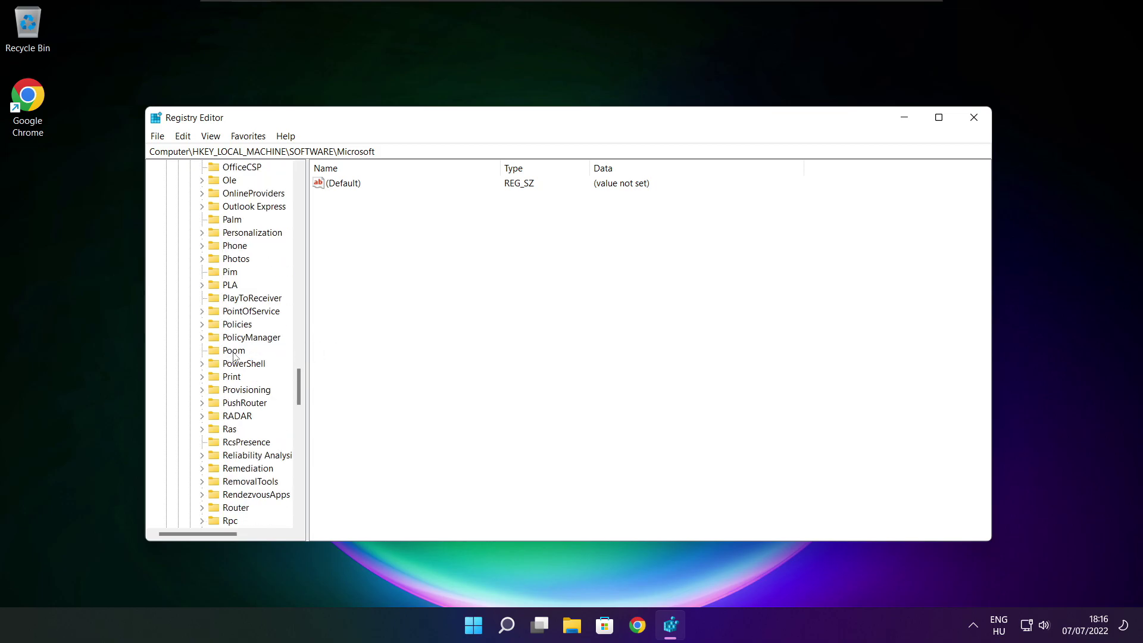
{"action": "scroll", "coordinate": [235, 356], "scroll_direction": "down", "scroll_amount": 1}
{"action": "scroll", "coordinate": [235, 355], "scroll_direction": "up", "scroll_amount": 1}
Step: Expand PolicyManager > default and widen the key tree to read full names
{"action": "left_click", "coordinate": [237, 337]}
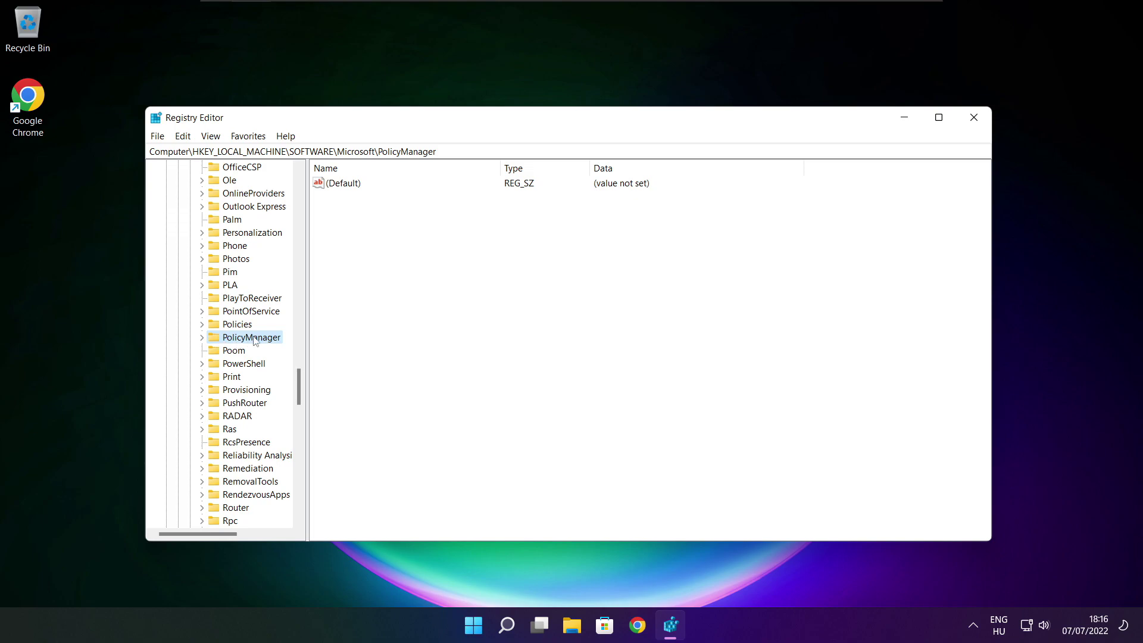
{"action": "left_click", "coordinate": [202, 338]}
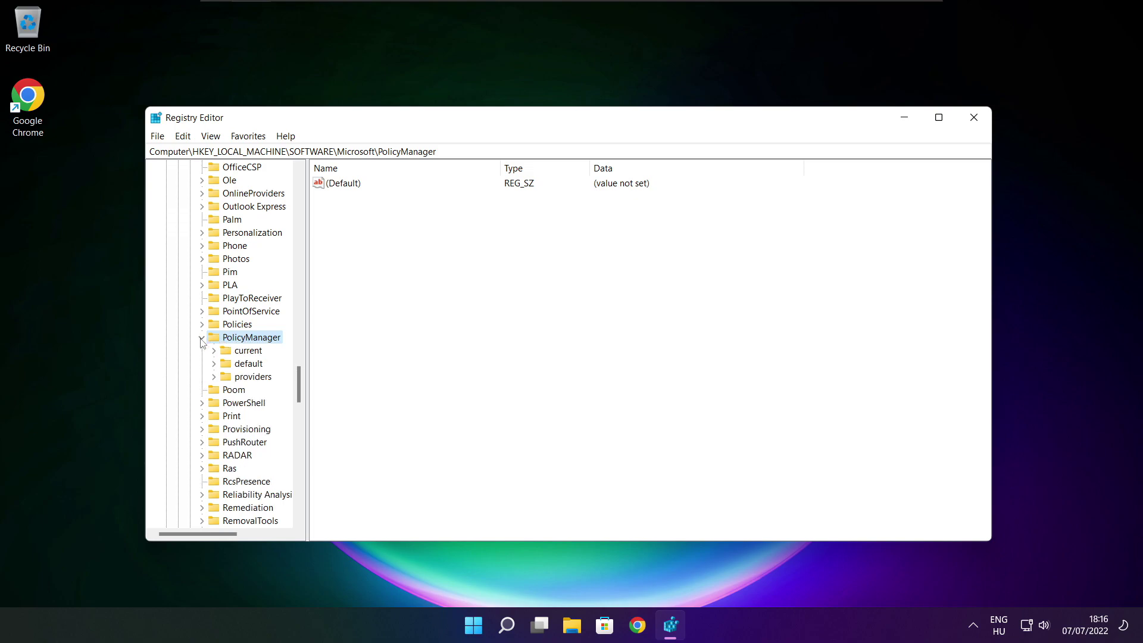
{"action": "left_click", "coordinate": [244, 369]}
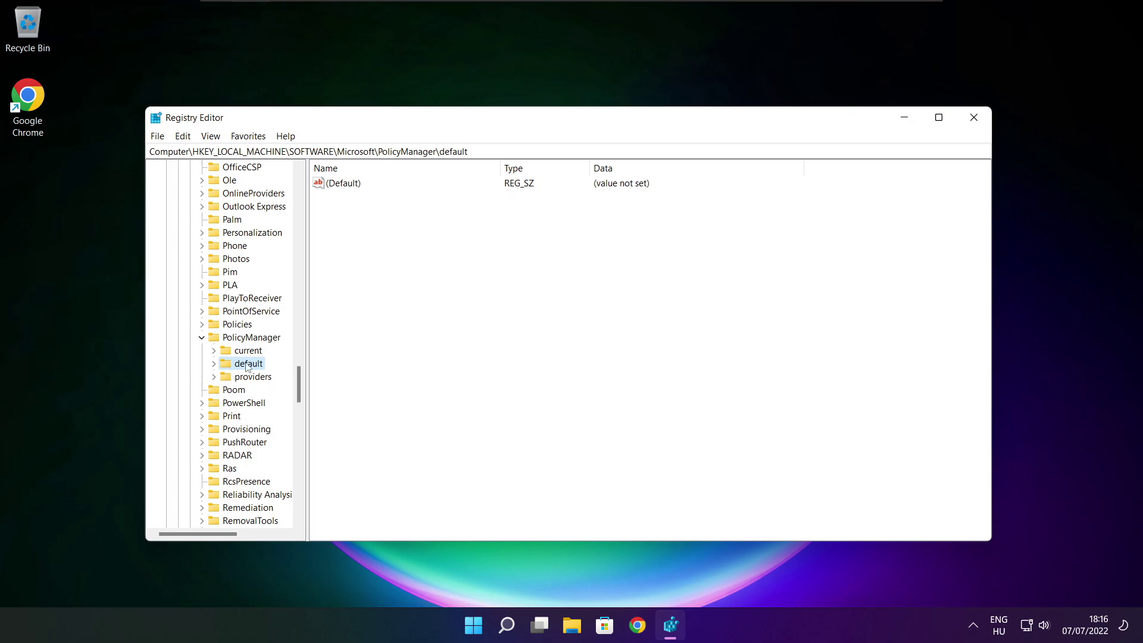
{"action": "left_click", "coordinate": [215, 365]}
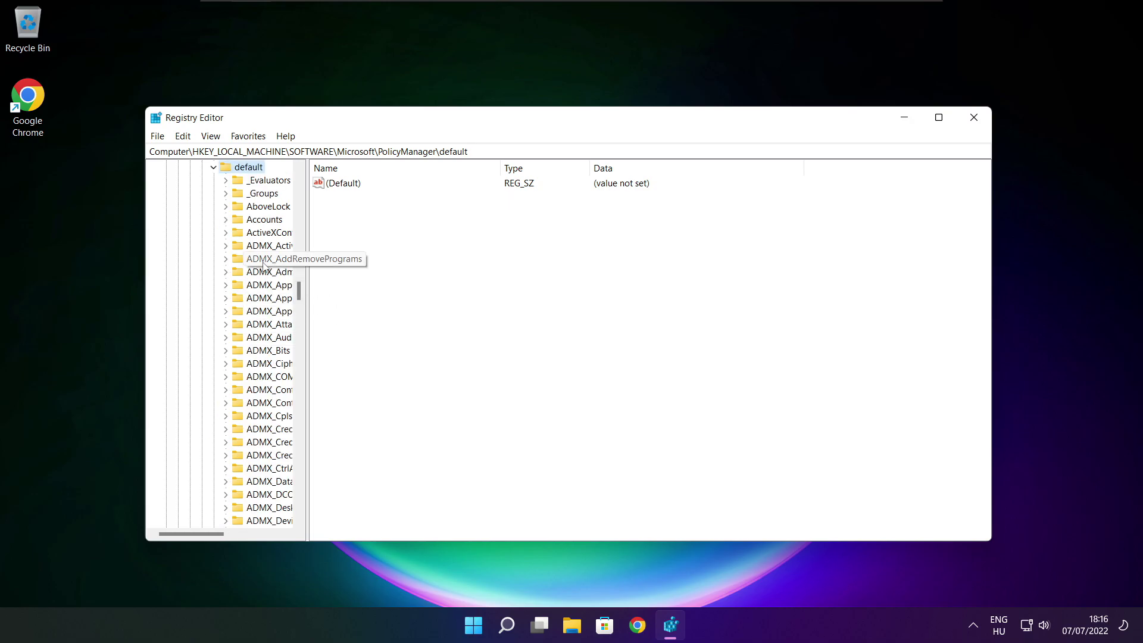
{"action": "scroll", "coordinate": [263, 266], "scroll_direction": "down", "scroll_amount": 20}
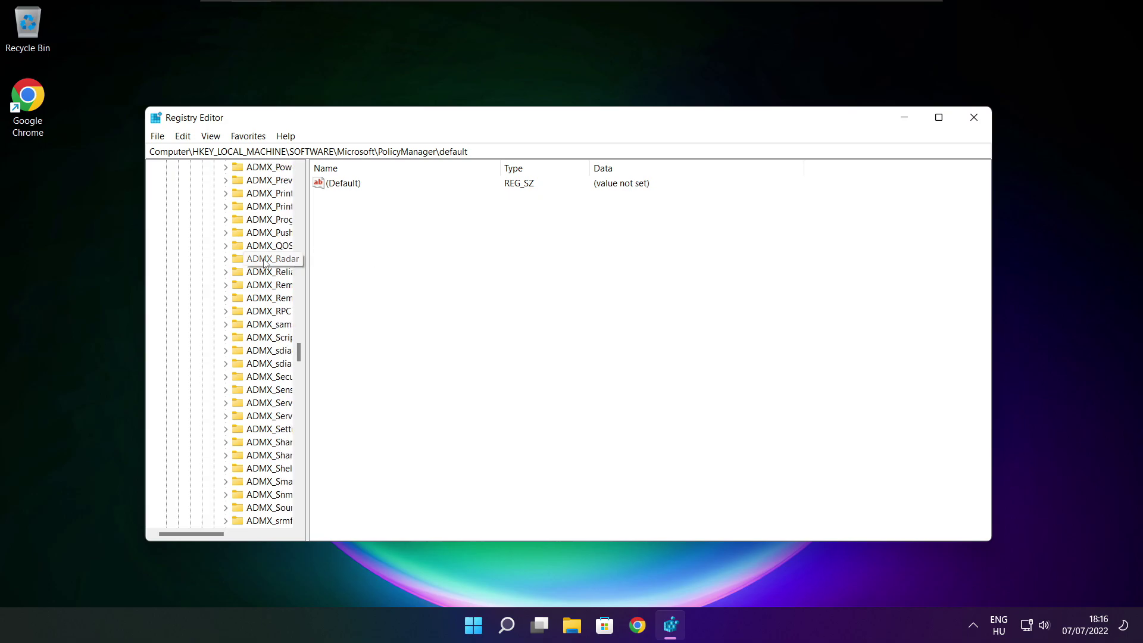
{"action": "scroll", "coordinate": [264, 262], "scroll_direction": "down", "scroll_amount": 18}
{"action": "left_click_drag", "start_coordinate": [306, 259], "coordinate": [379, 260]}
{"action": "scroll", "coordinate": [269, 245], "scroll_direction": "up", "scroll_amount": 1}
Step: Expand ApplicationManagement, open AllowGameDVR, and select its 'value' entry
{"action": "left_click", "coordinate": [269, 245]}
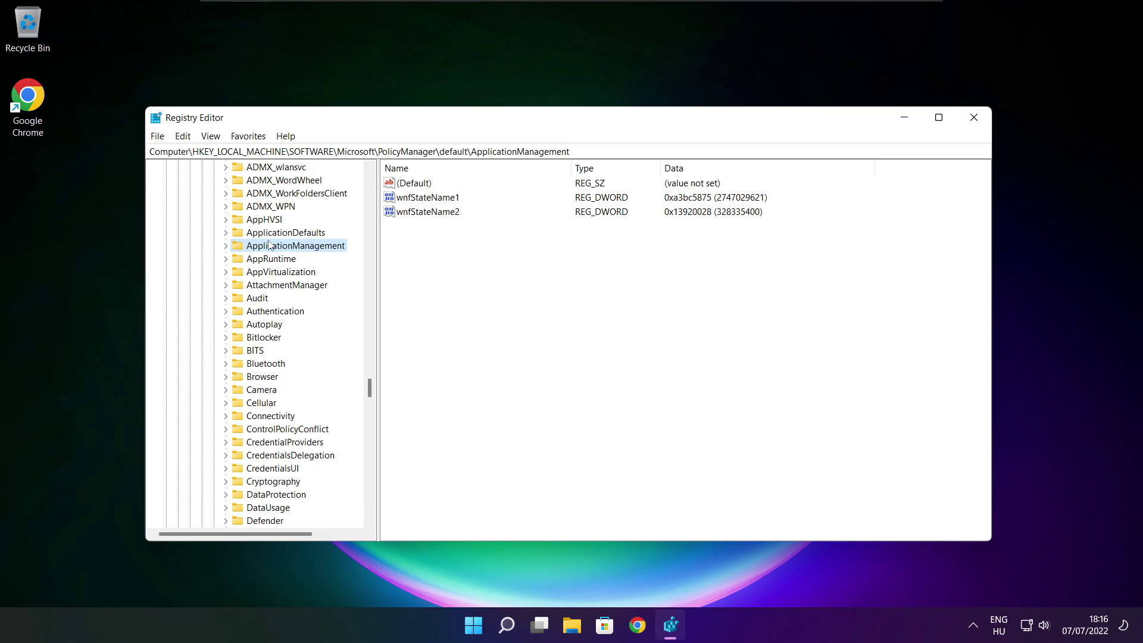
{"action": "left_click", "coordinate": [226, 246]}
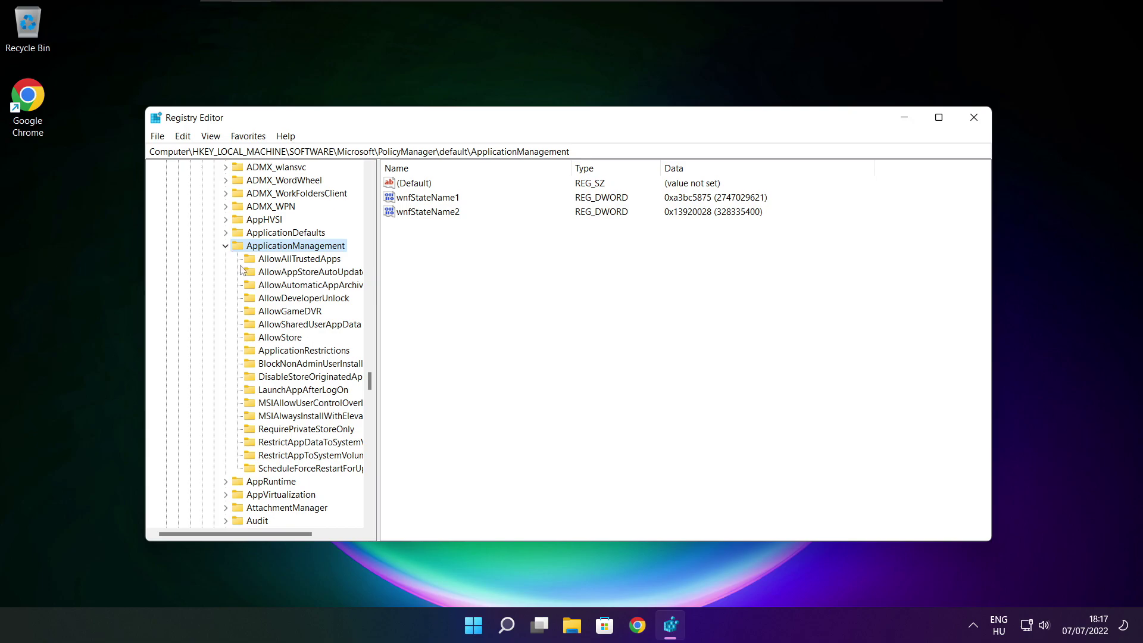
{"action": "left_click_drag", "start_coordinate": [378, 299], "coordinate": [390, 299]}
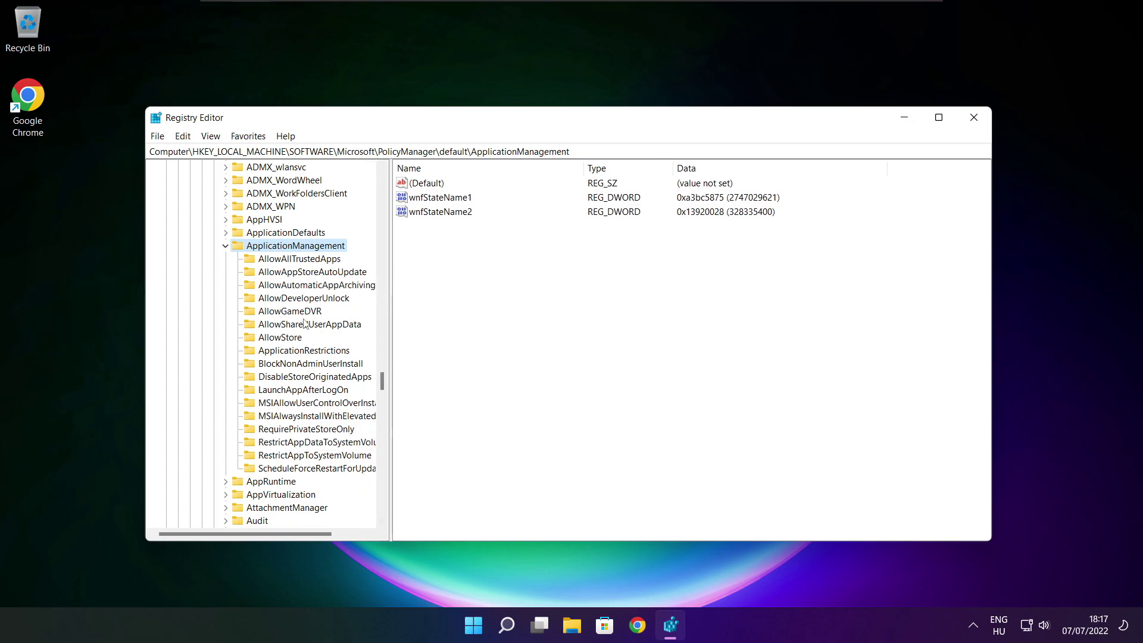
{"action": "left_click", "coordinate": [266, 312]}
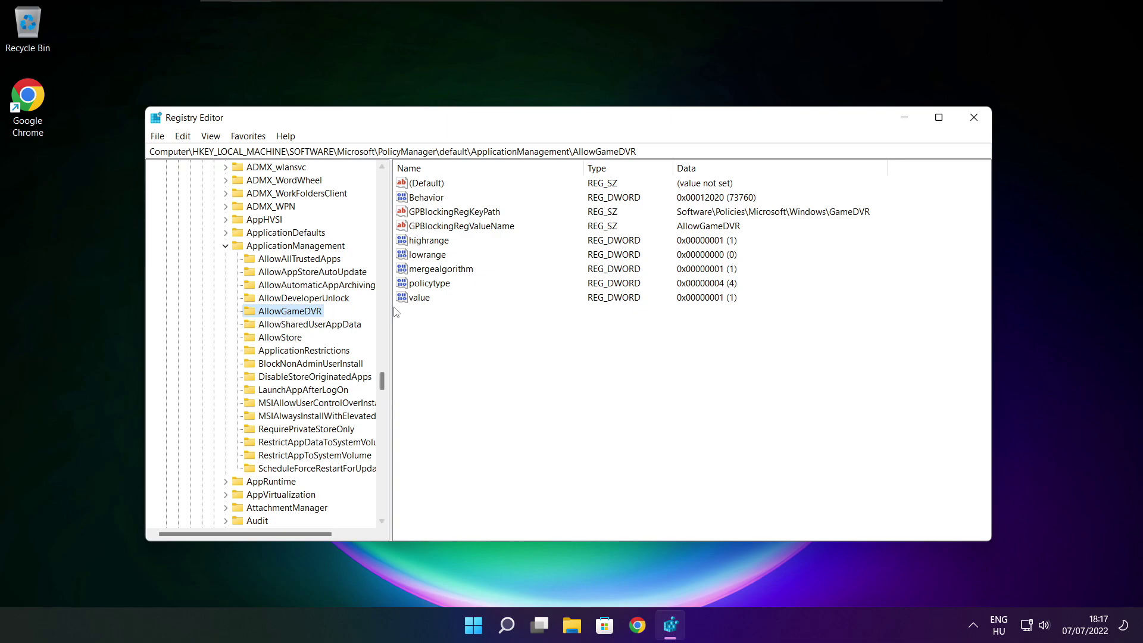
{"action": "left_click", "coordinate": [418, 300]}
Step: Change the AllowGameDVR 'value' DWORD data from 1 to 0
{"action": "double_click", "coordinate": [426, 300]}
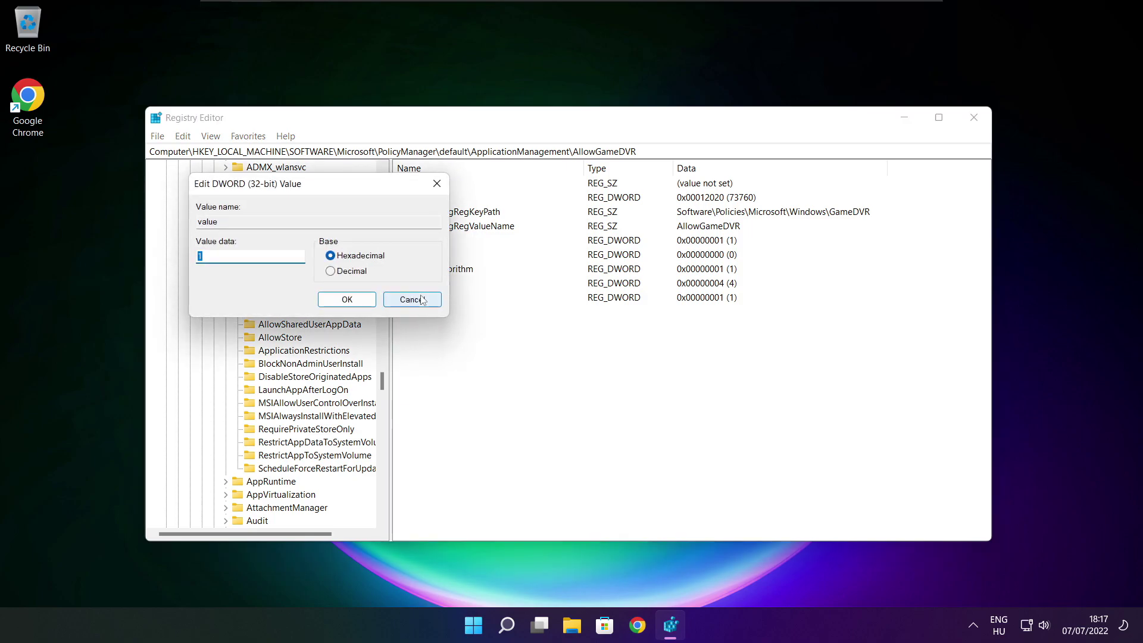
{"action": "left_click_drag", "start_coordinate": [318, 190], "coordinate": [579, 238]}
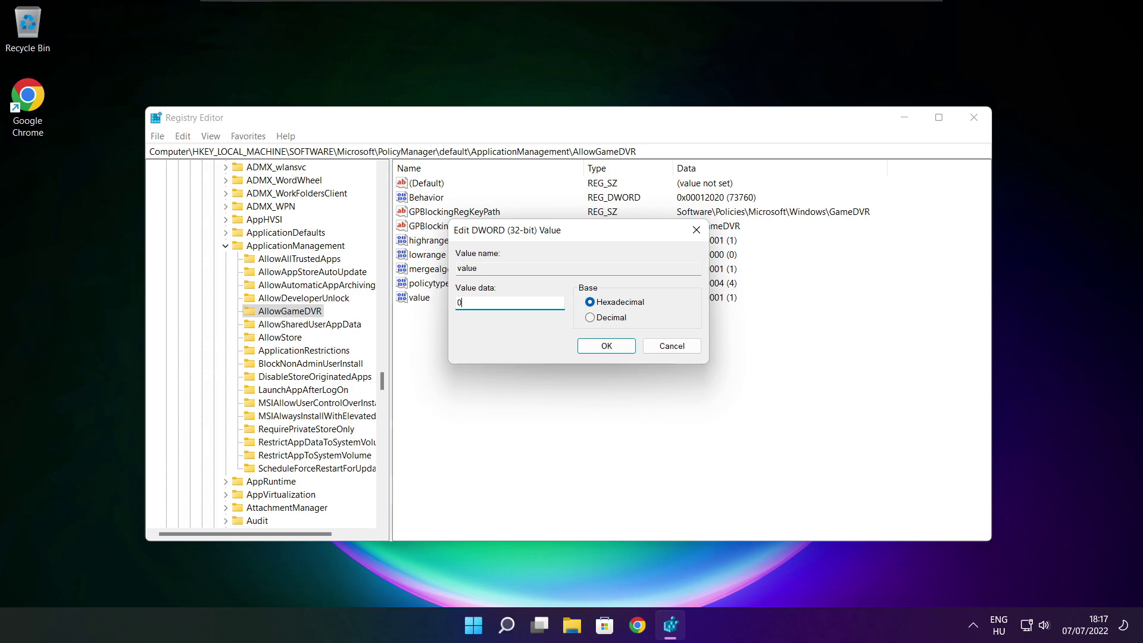
{"action": "left_click", "coordinate": [606, 350]}
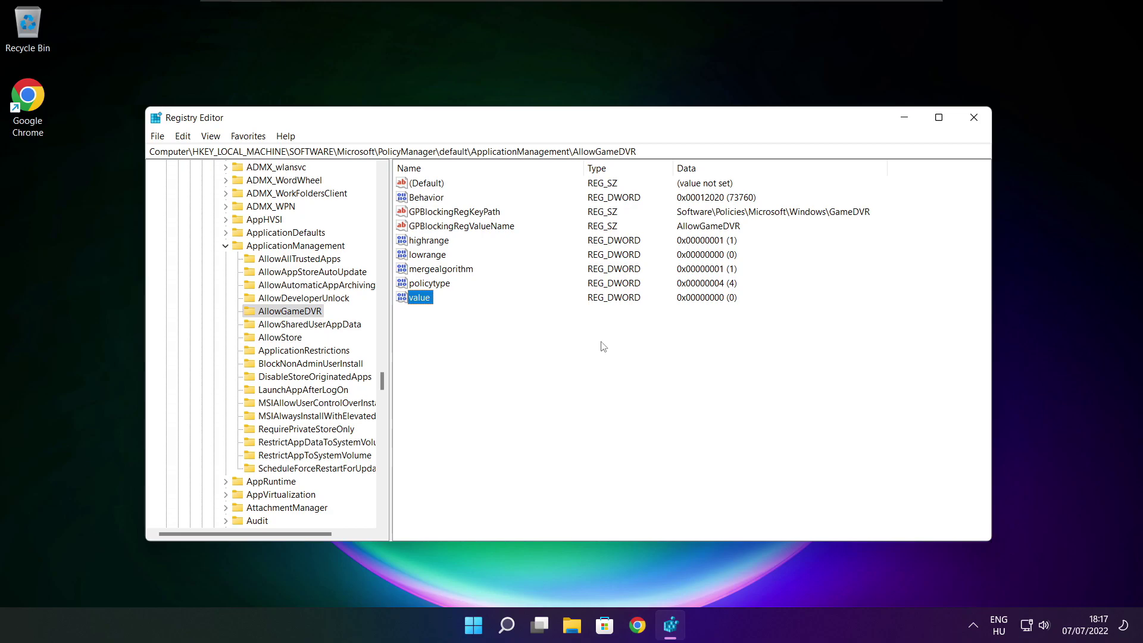
Step: Close Registry Editor and download dxwebsetup.exe from the DirectX End-User Runtime page in Chrome
{"action": "left_click", "coordinate": [974, 120]}
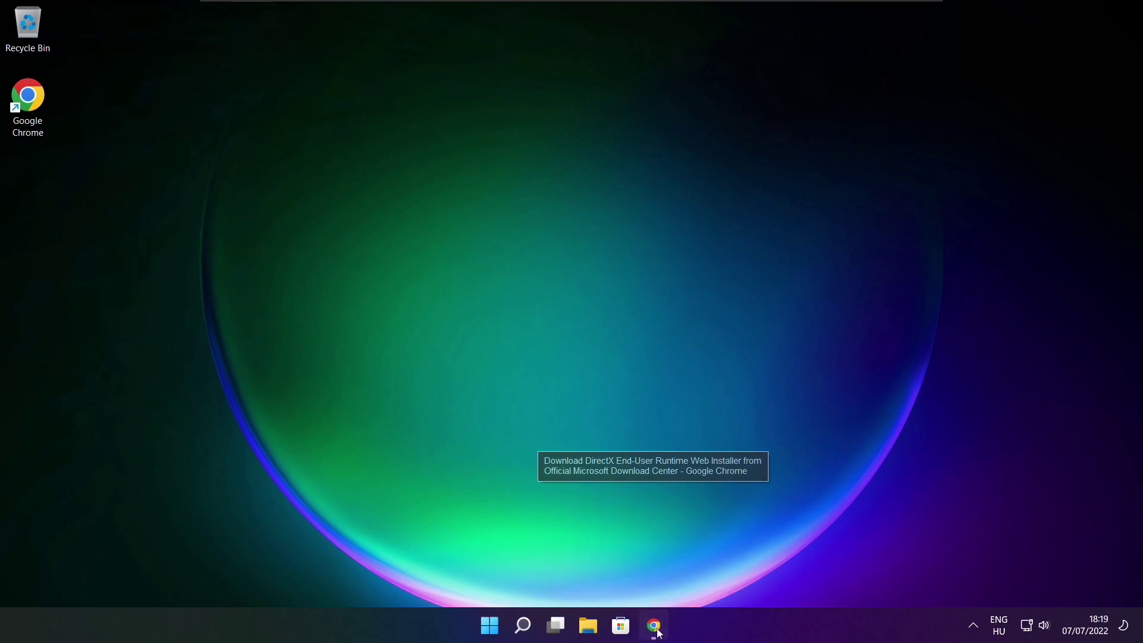
{"action": "left_click", "coordinate": [657, 632]}
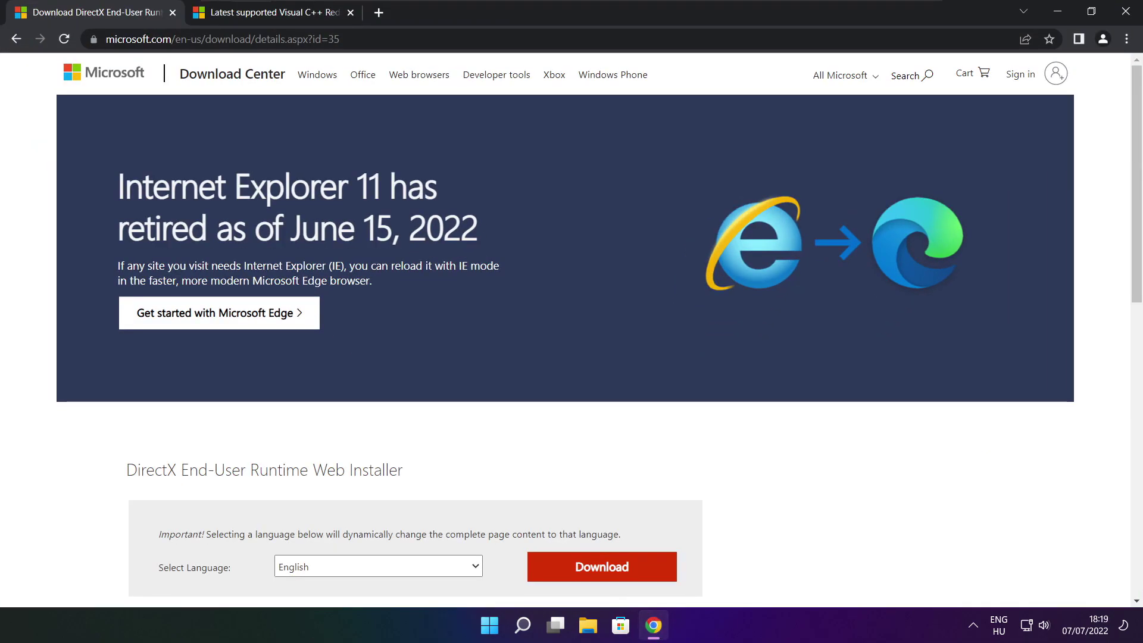
{"action": "key", "text": "ctrl+l"}
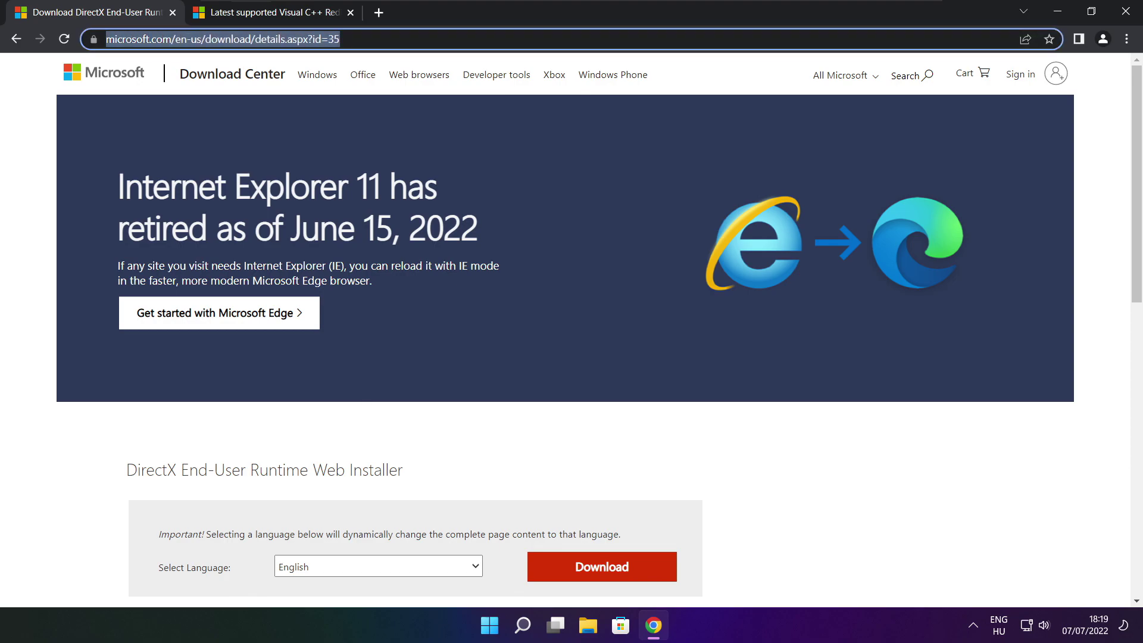
{"action": "key", "text": "End"}
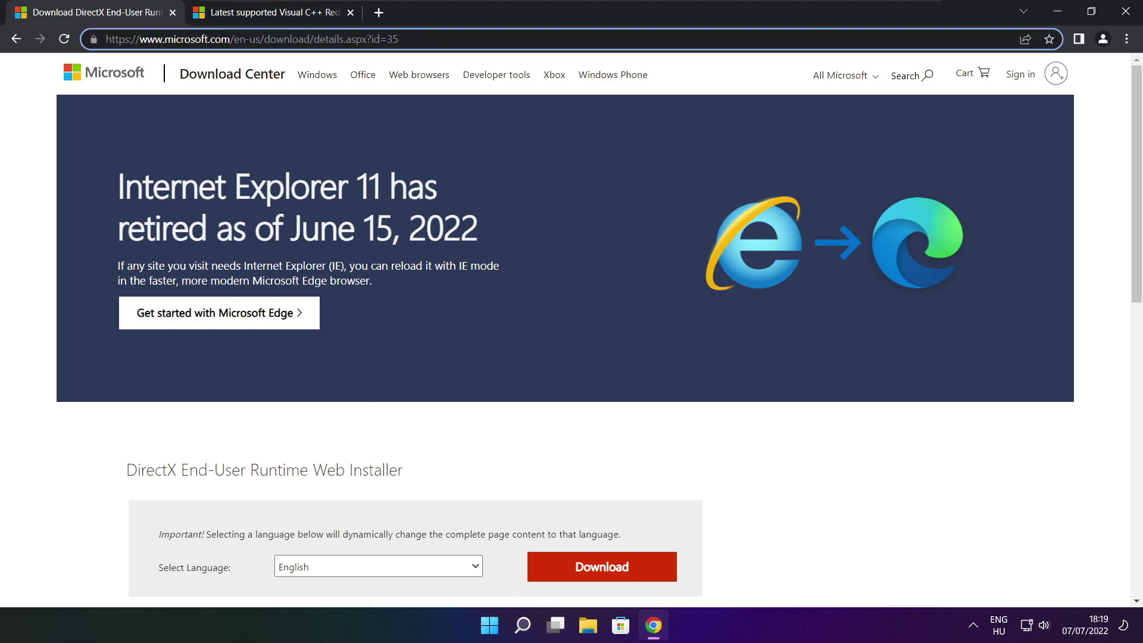
{"action": "left_click", "coordinate": [408, 429]}
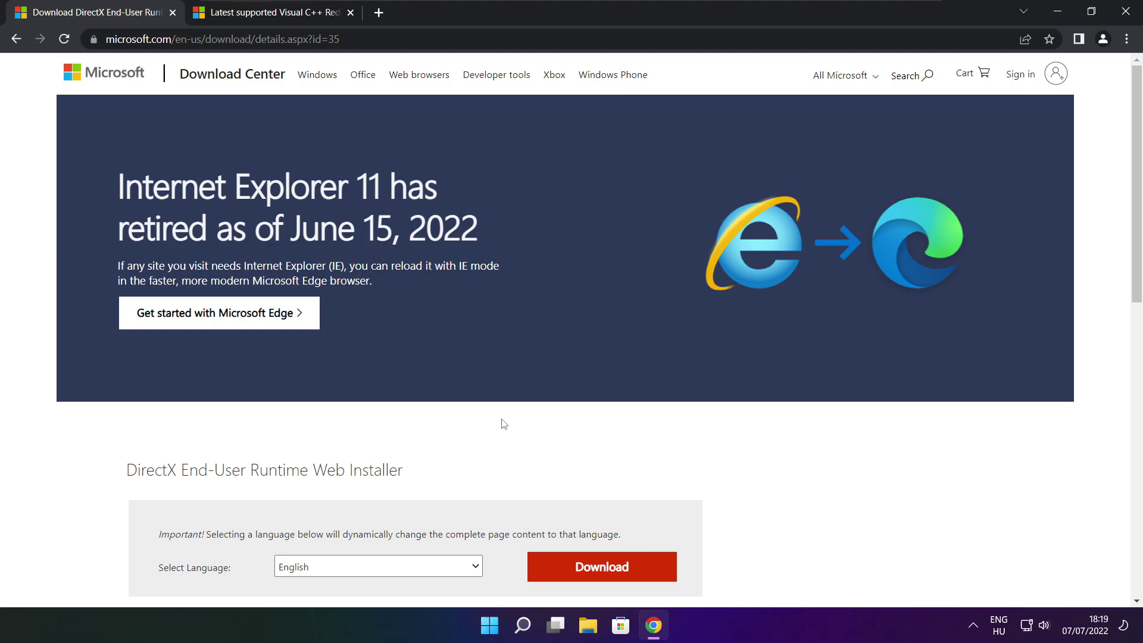
{"action": "scroll", "coordinate": [456, 264], "scroll_direction": "down", "scroll_amount": 4}
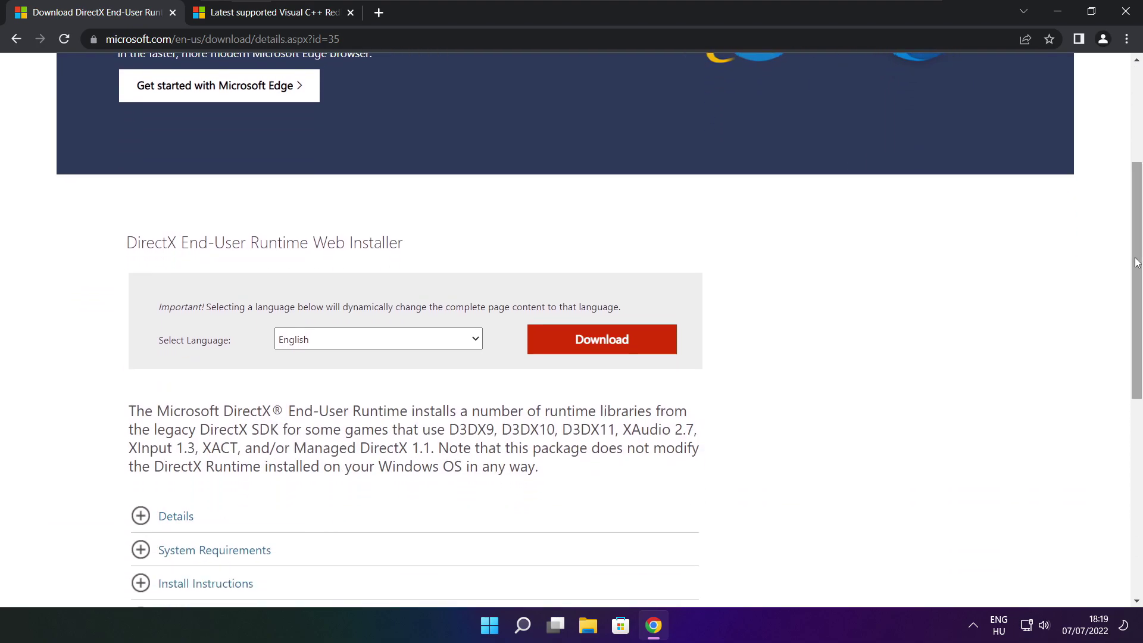
{"action": "left_click_drag", "start_coordinate": [423, 248], "coordinate": [488, 253]}
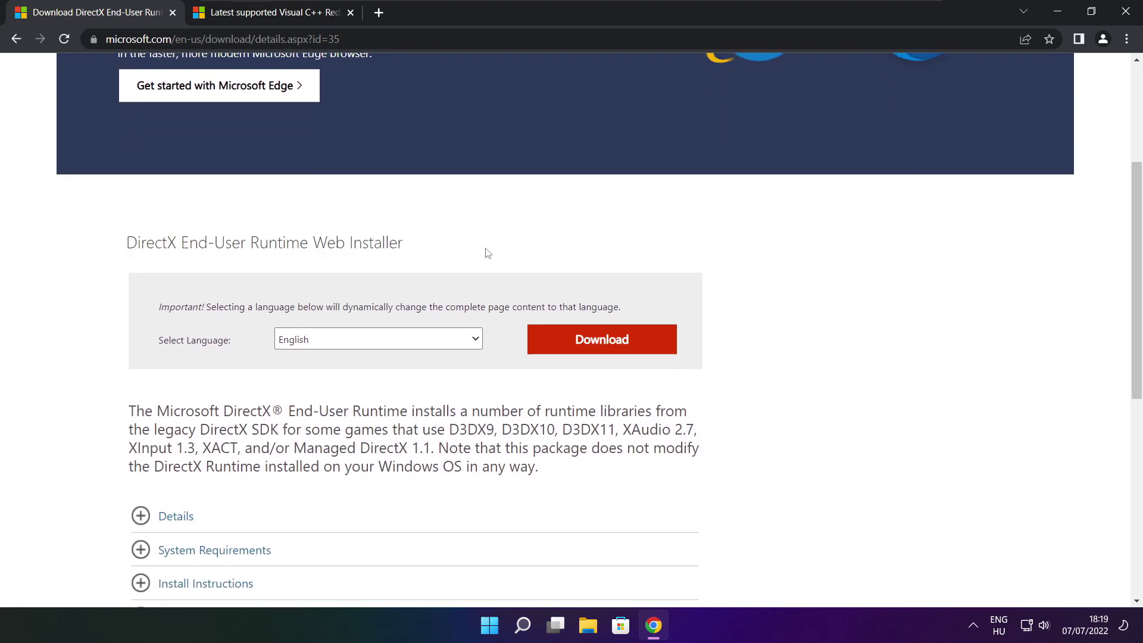
{"action": "left_click", "coordinate": [605, 342]}
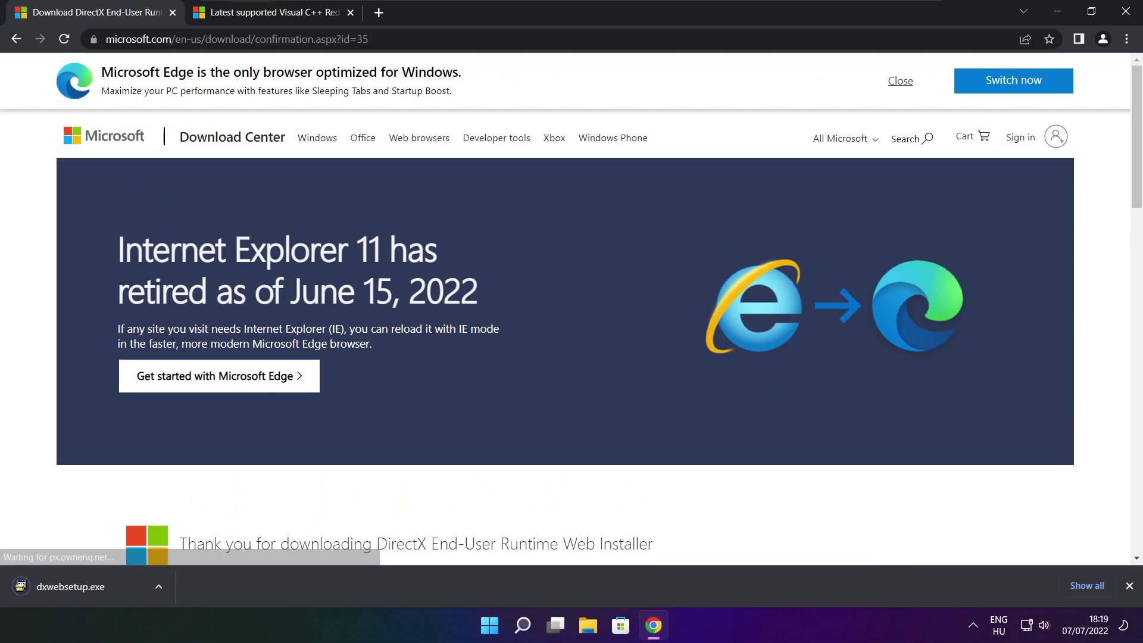
Step: Run dxwebsetup.exe, accept the license, skip the Bing Bar offer, and install DirectX to completion
{"action": "left_click", "coordinate": [107, 586]}
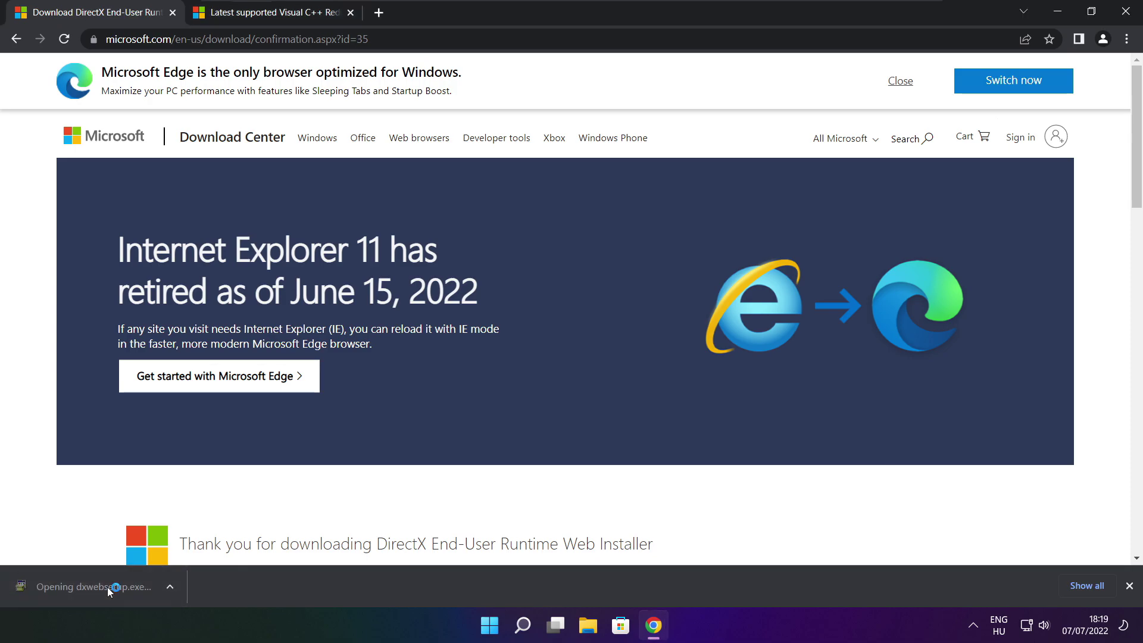
{"action": "left_click_drag", "start_coordinate": [241, 89], "coordinate": [545, 172]}
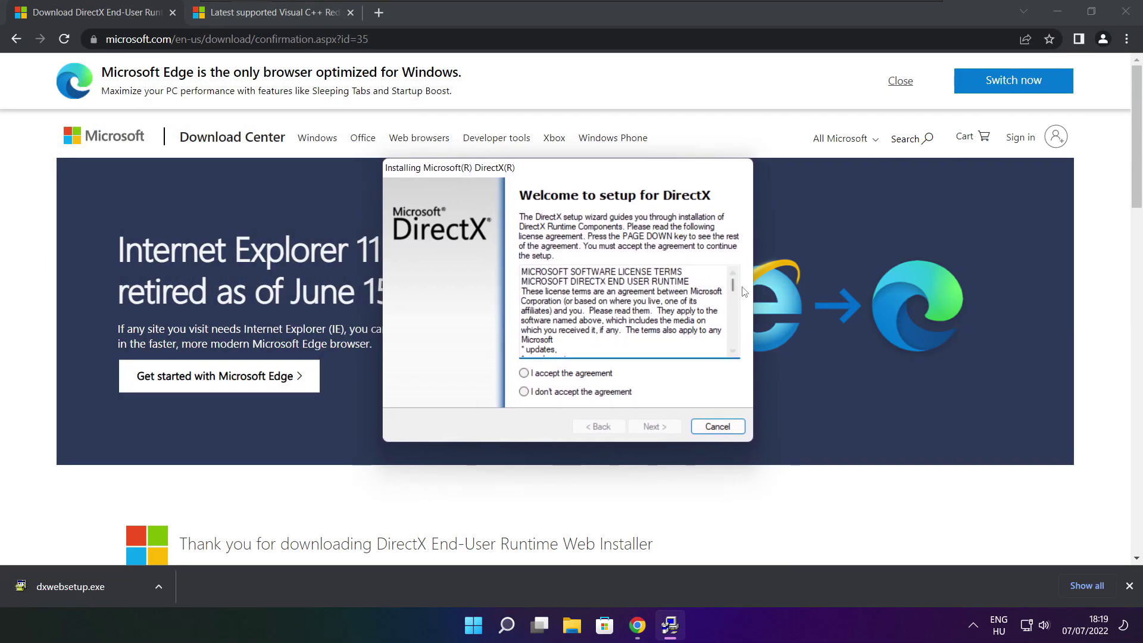
{"action": "left_click_drag", "start_coordinate": [732, 282], "coordinate": [732, 346]}
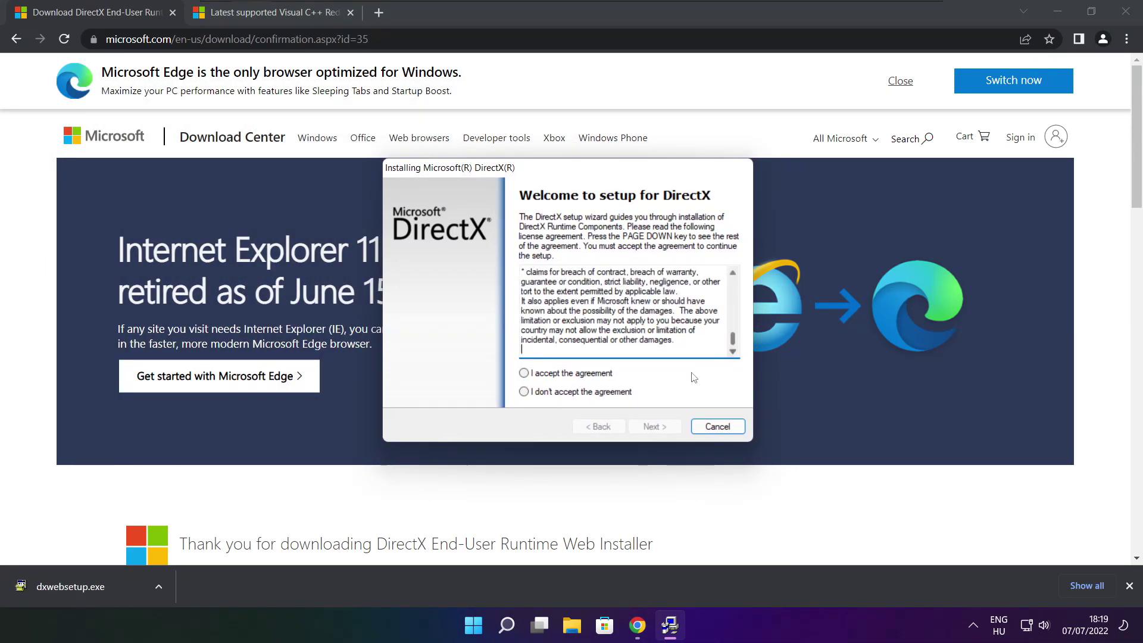
{"action": "left_click", "coordinate": [542, 374]}
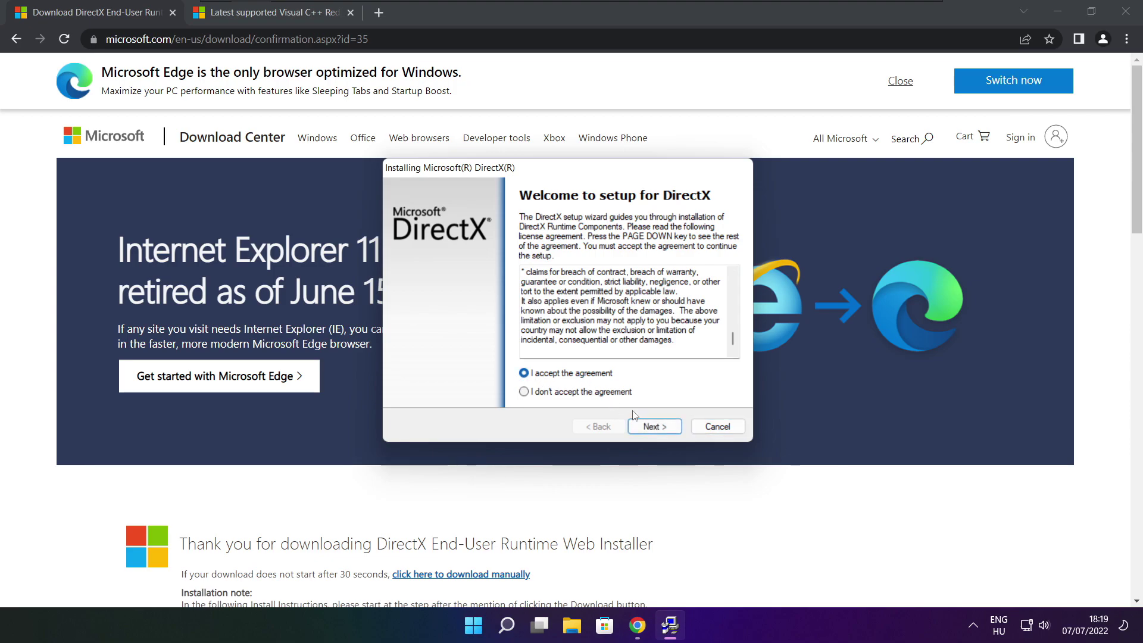
{"action": "left_click", "coordinate": [660, 428]}
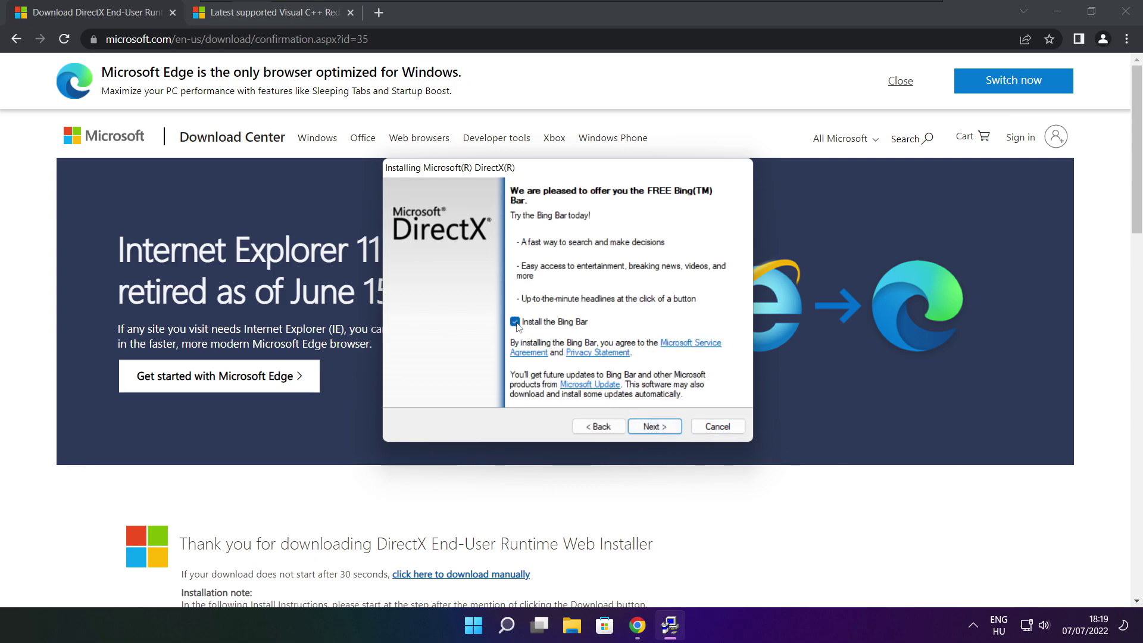
{"action": "left_click", "coordinate": [666, 430]}
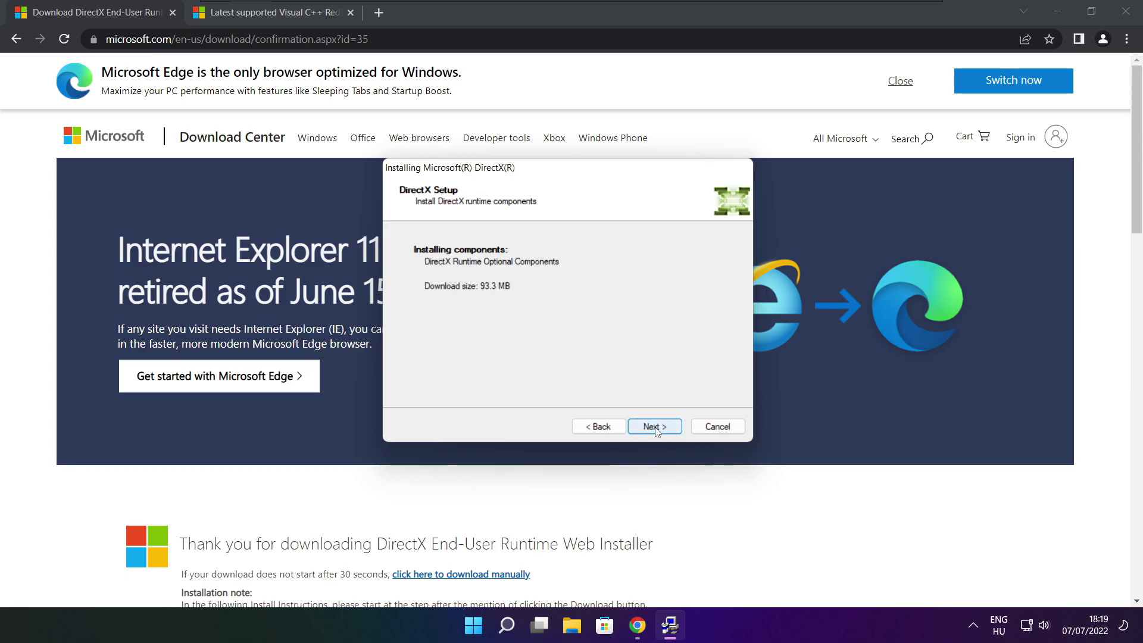
{"action": "left_click", "coordinate": [656, 428]}
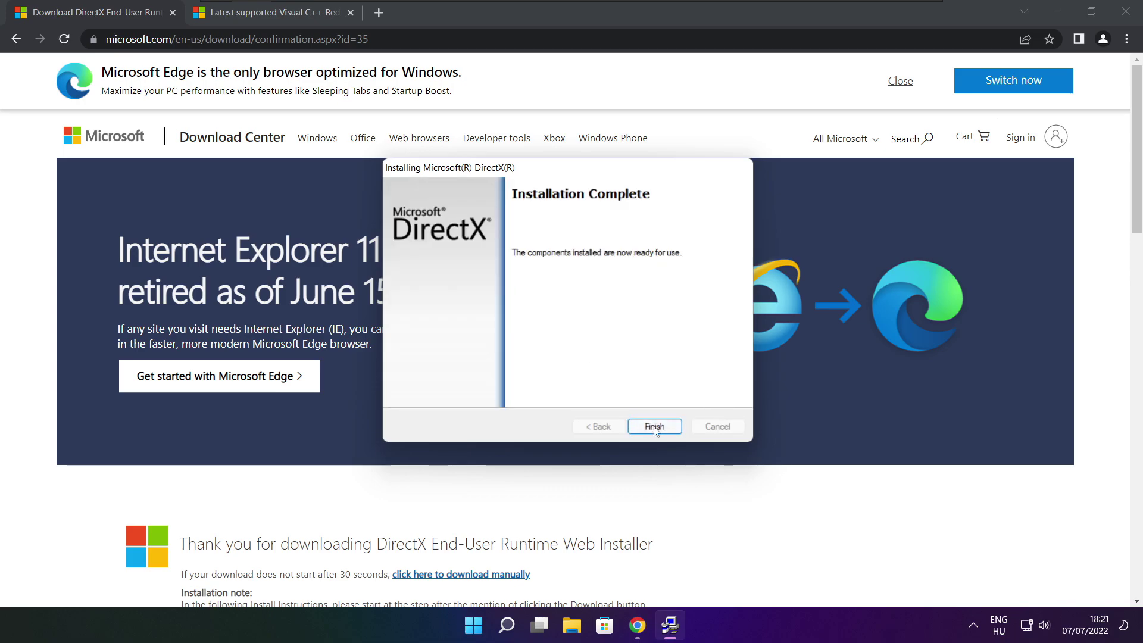
{"action": "left_click", "coordinate": [655, 428]}
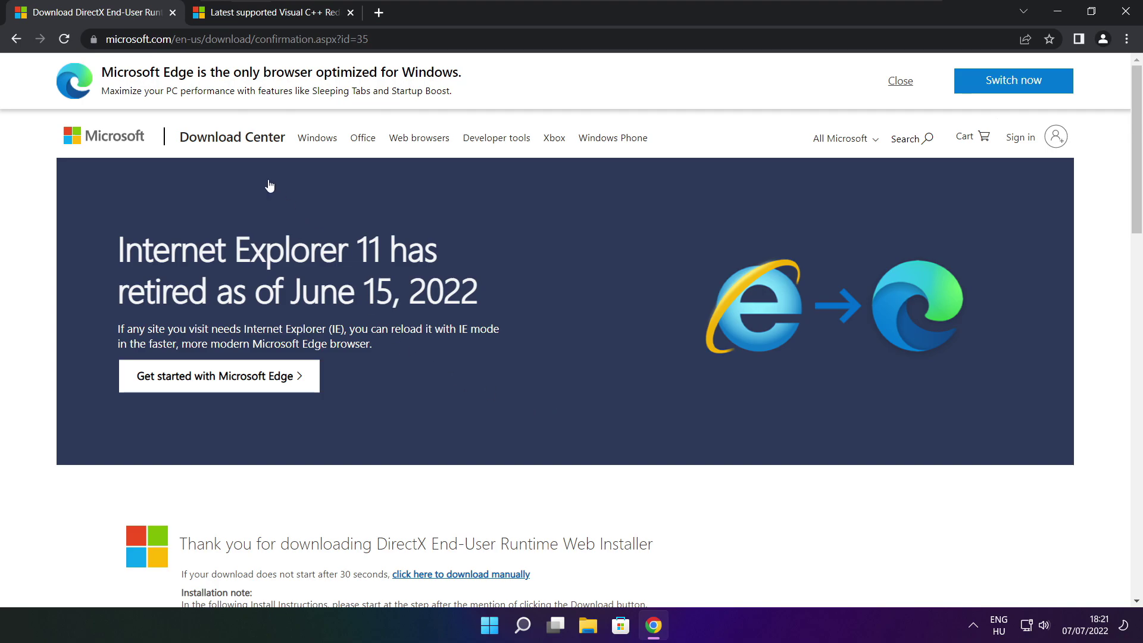
Step: Close the DirectX tab and scroll to the Visual C++ Redistributable download table
{"action": "left_click", "coordinate": [172, 13]}
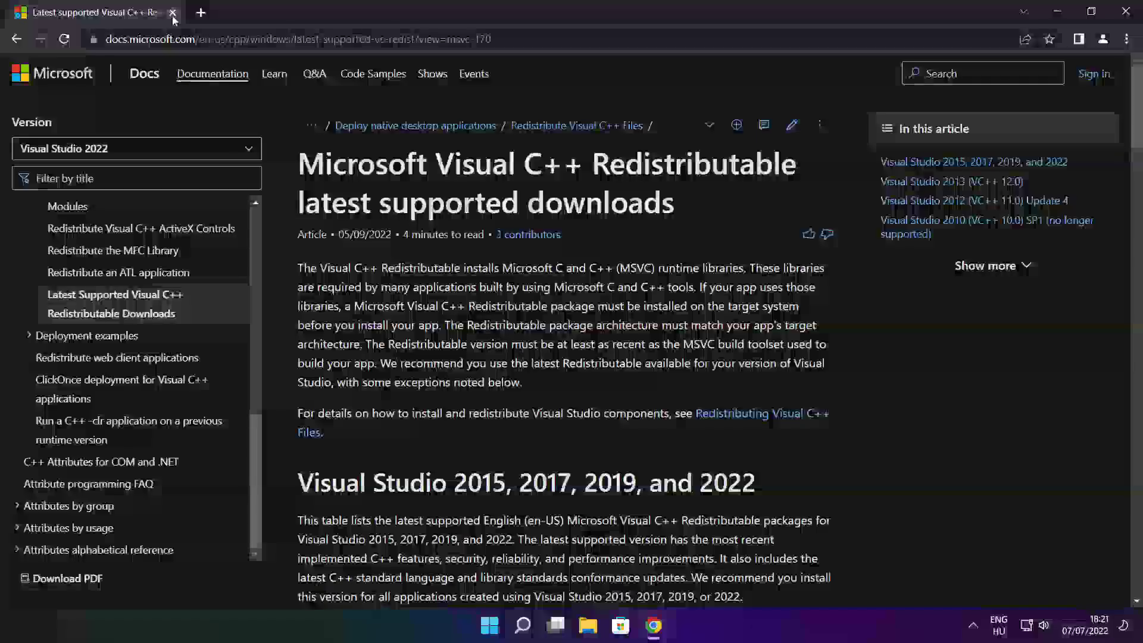
{"action": "key", "text": "ctrl+l"}
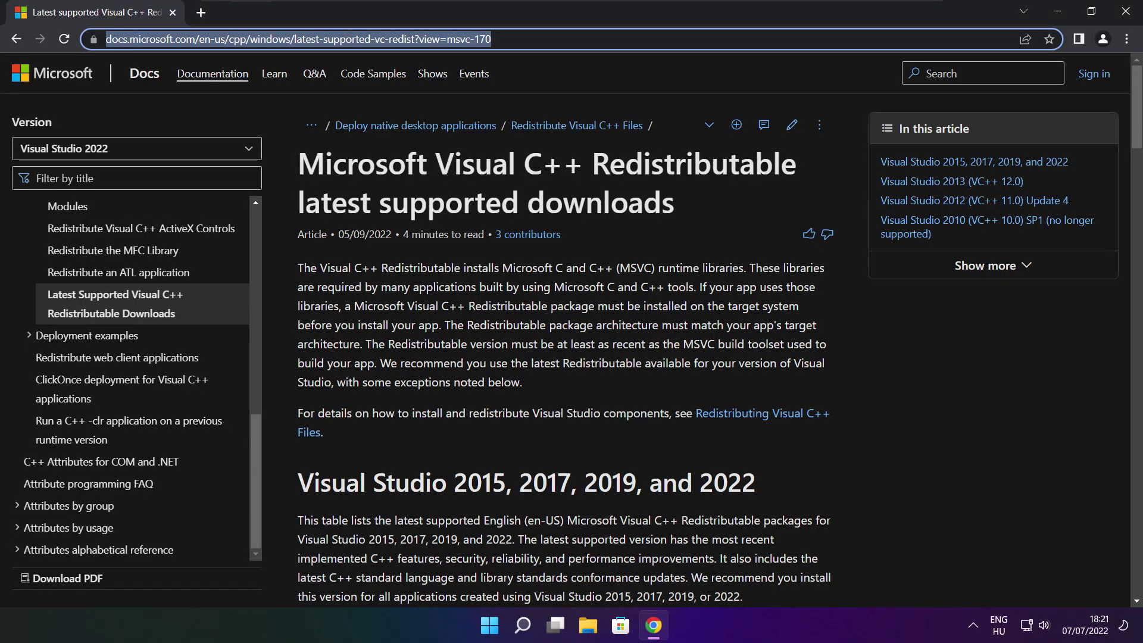
{"action": "left_click", "coordinate": [566, 73]}
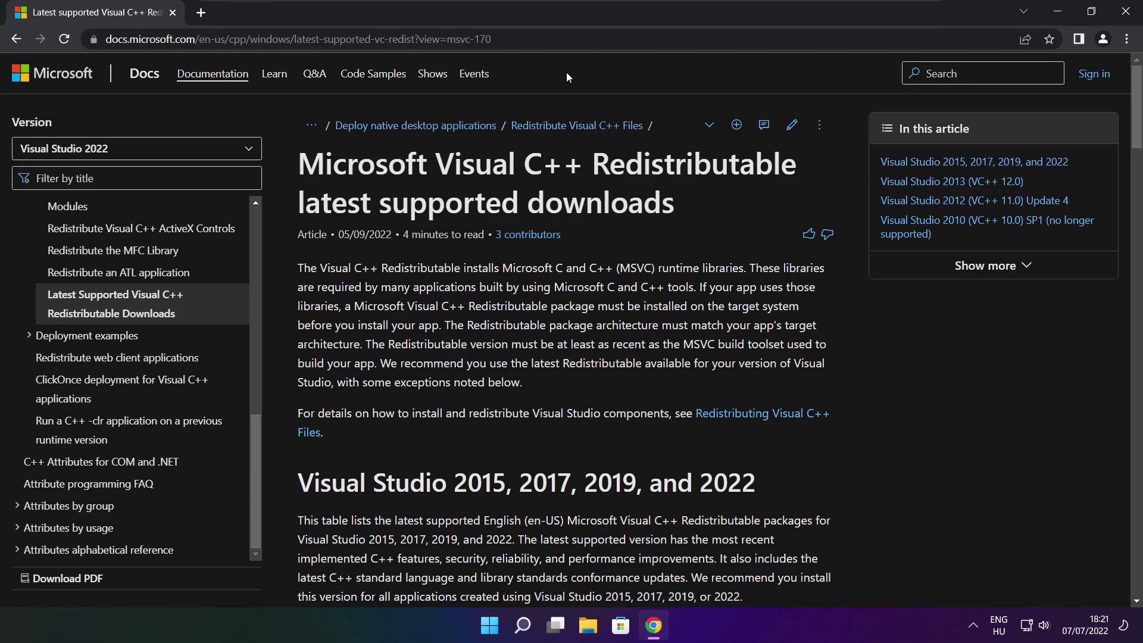
{"action": "left_click_drag", "start_coordinate": [1136, 112], "coordinate": [1131, 165]}
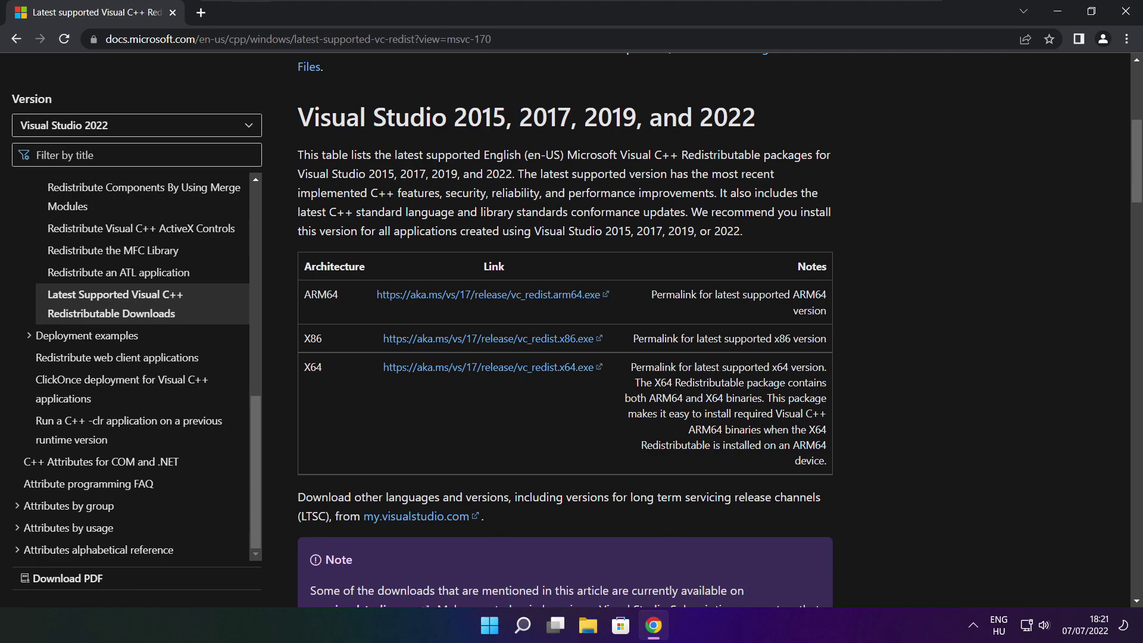
{"action": "left_click_drag", "start_coordinate": [303, 294], "coordinate": [768, 411]}
{"action": "left_click", "coordinate": [768, 411]}
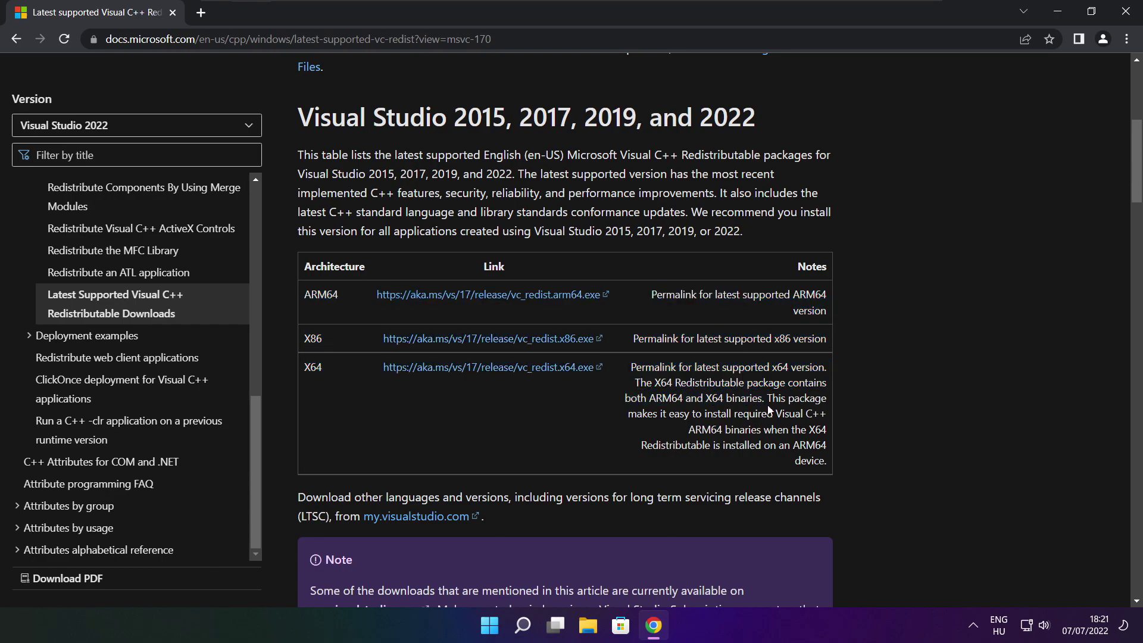
Step: Download the ARM64, x86 and x64 Visual C++ 2015–2022 Redistributable installers
{"action": "left_click", "coordinate": [475, 296]}
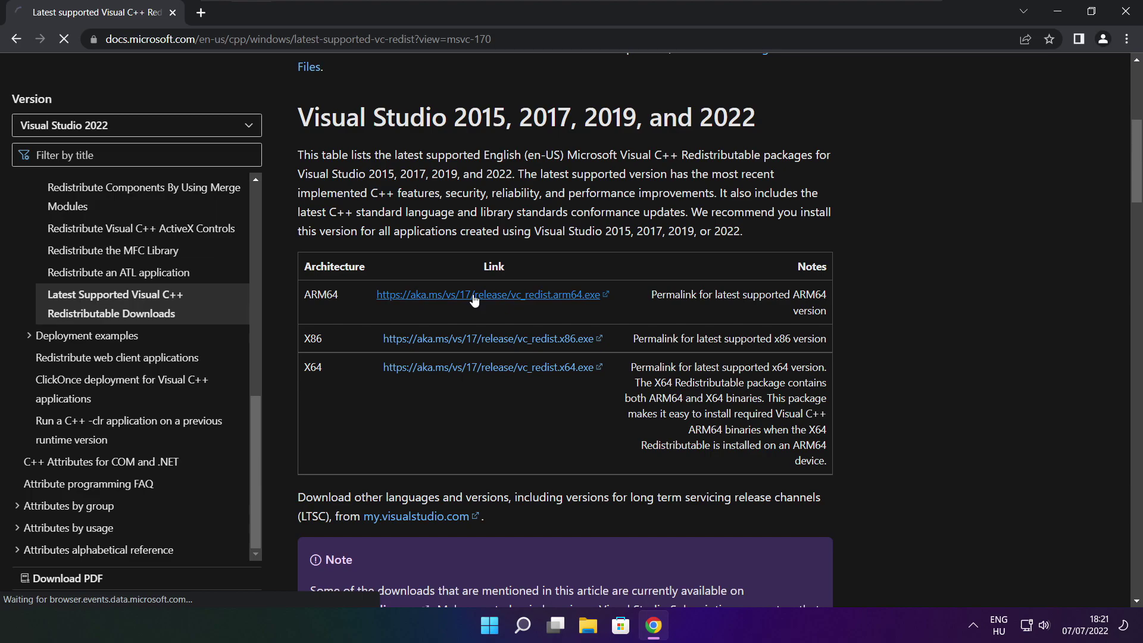
{"action": "left_click", "coordinate": [472, 344]}
{"action": "left_click", "coordinate": [471, 367]}
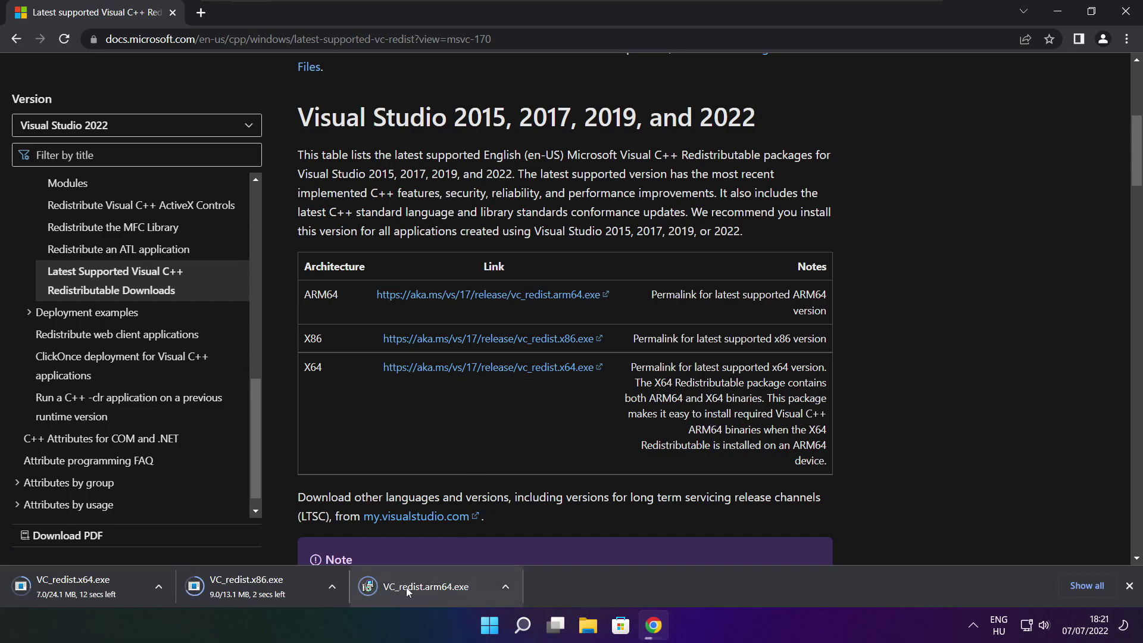
Step: Attempt the ARM64 redistributable install, which fails, and close its setup
{"action": "left_click", "coordinate": [435, 589]}
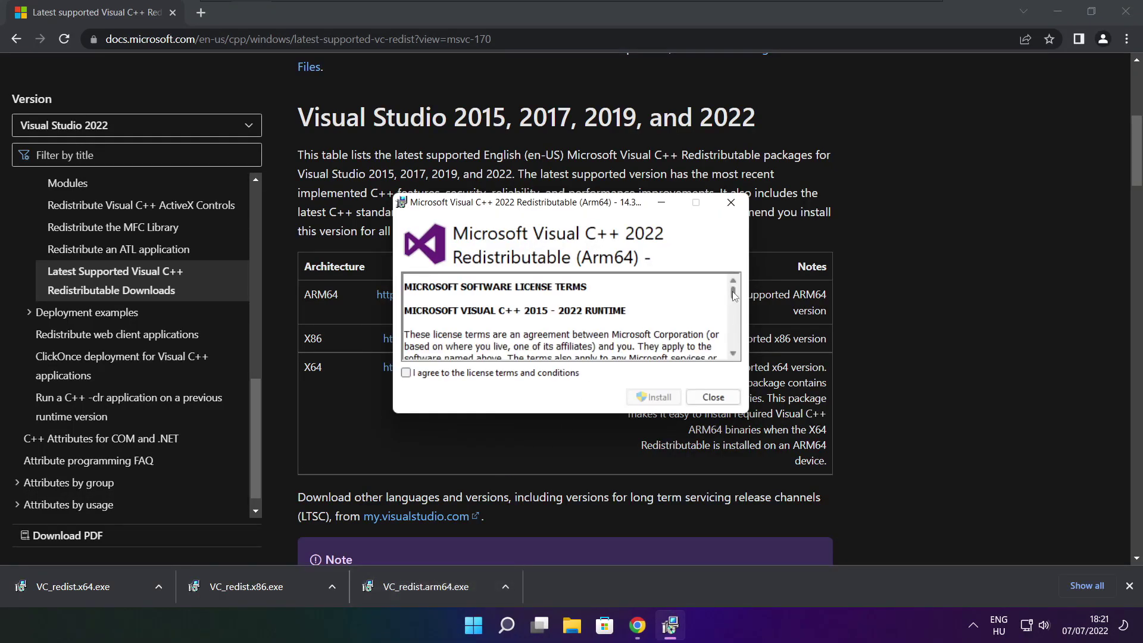
{"action": "left_click_drag", "start_coordinate": [733, 296], "coordinate": [734, 350]}
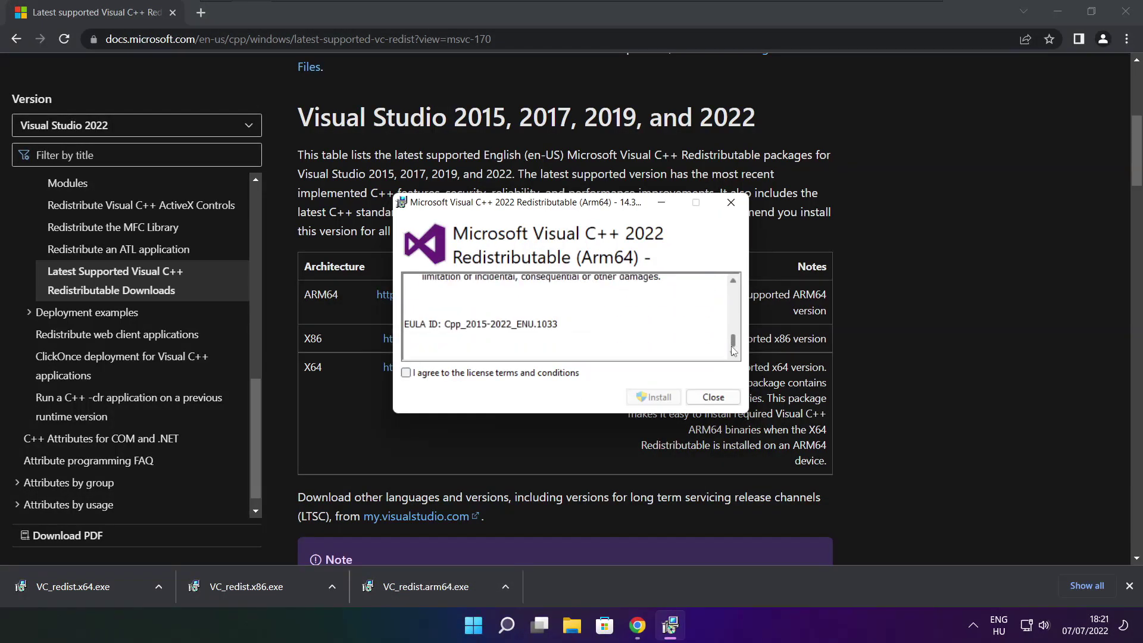
{"action": "left_click", "coordinate": [405, 373]}
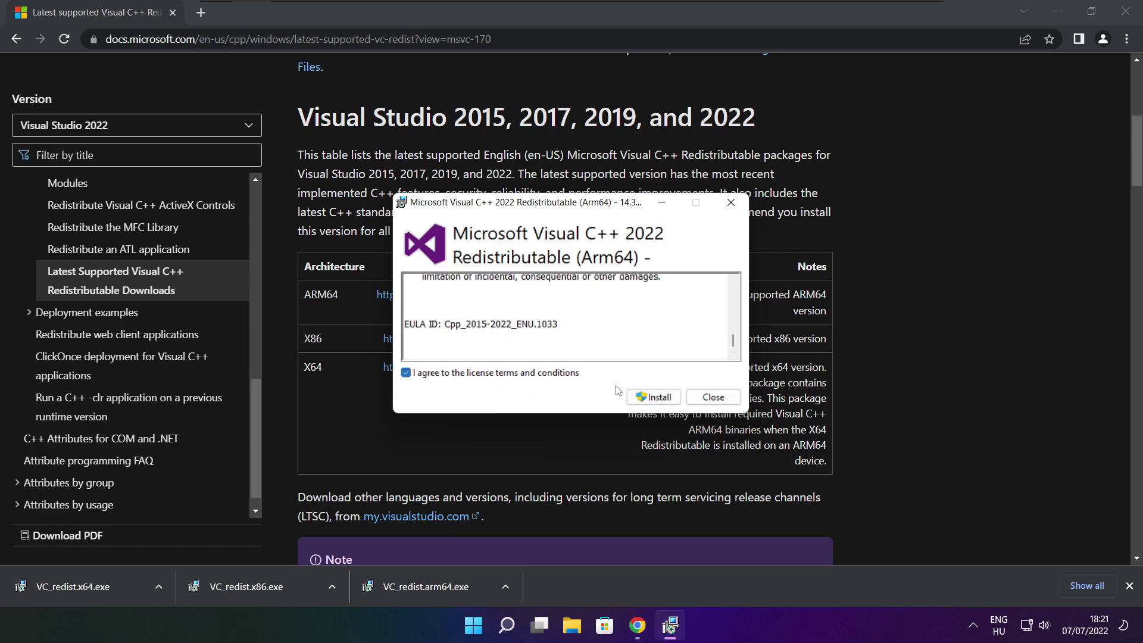
{"action": "left_click", "coordinate": [649, 399]}
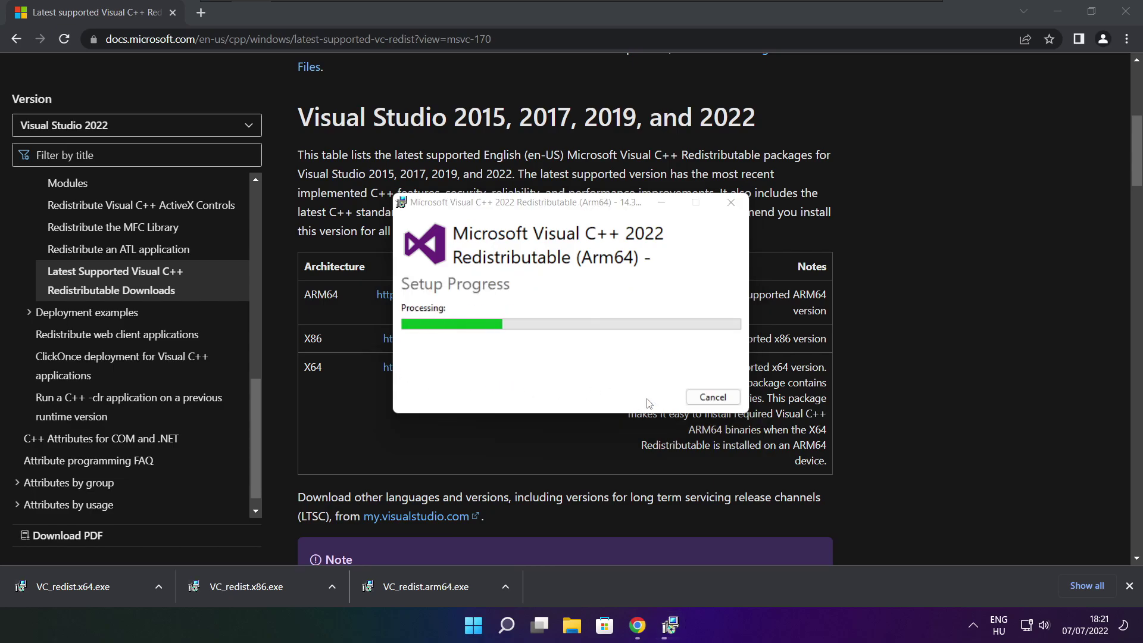
{"action": "left_click", "coordinate": [711, 398]}
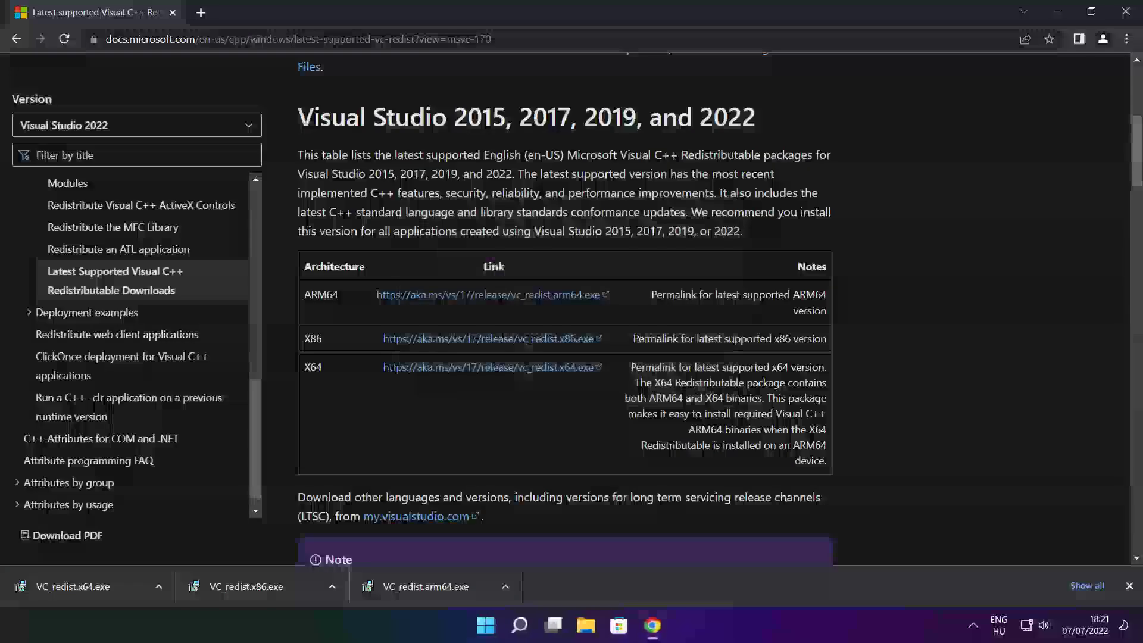
Step: Run VC_redist.x86.exe, accept the license, and install the x86 redistributable 14.32.31332
{"action": "left_click", "coordinate": [269, 585]}
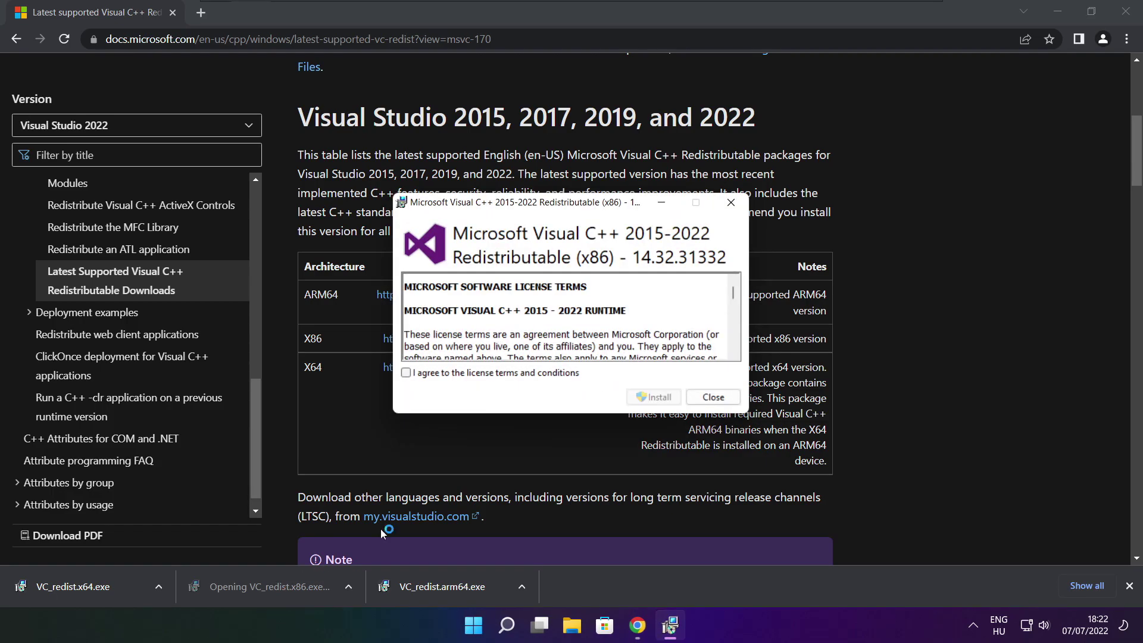
{"action": "left_click_drag", "start_coordinate": [735, 296], "coordinate": [735, 345]}
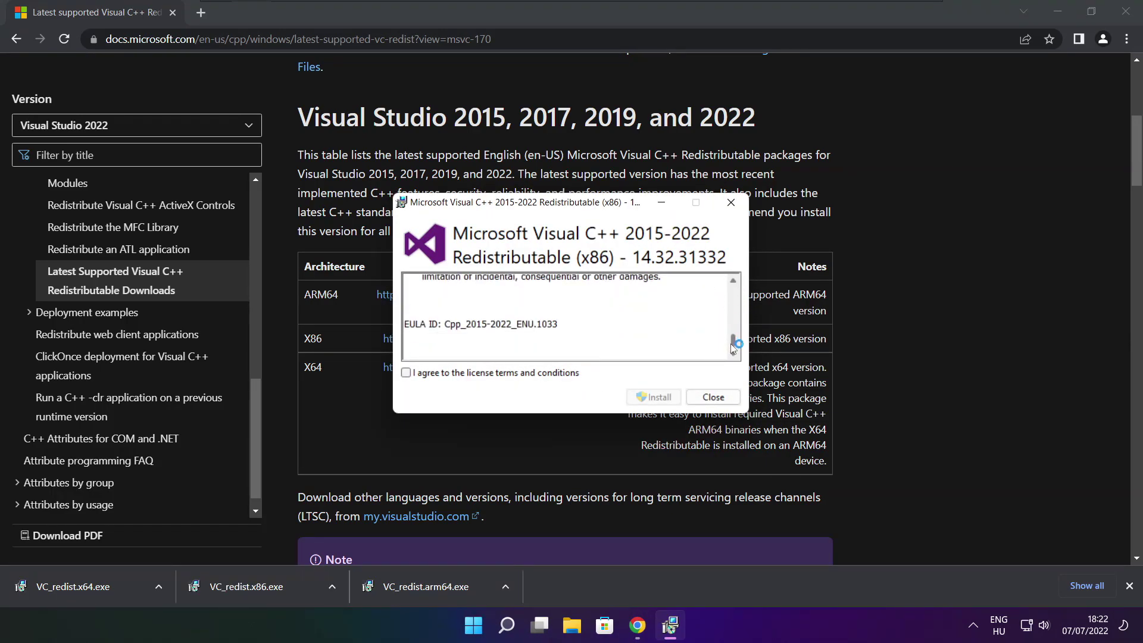
{"action": "left_click", "coordinate": [407, 373]}
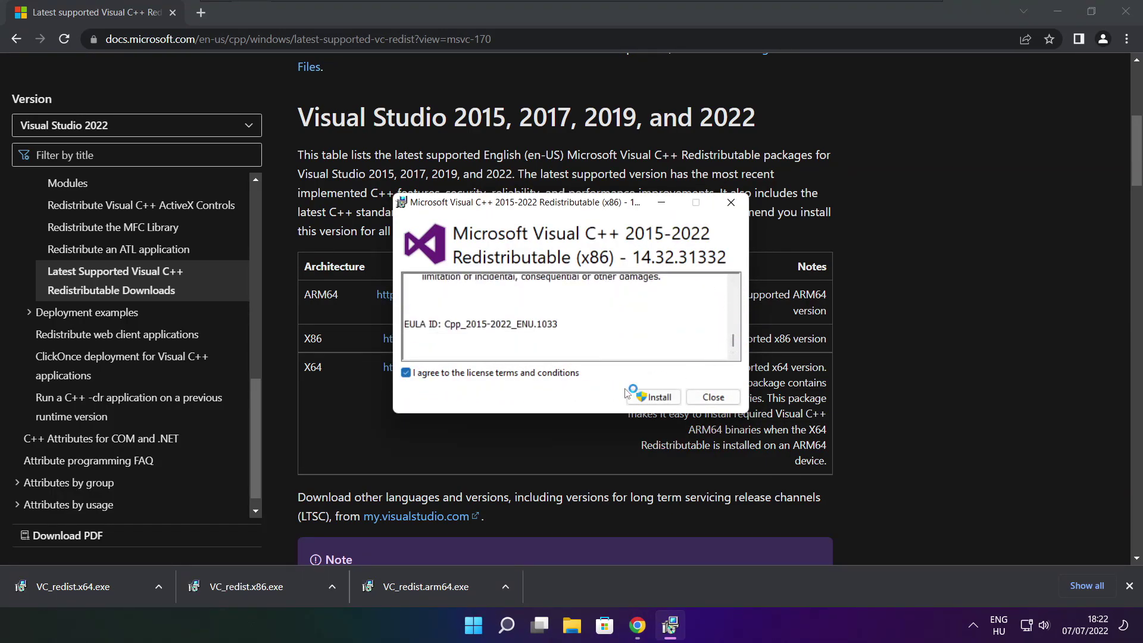
{"action": "left_click", "coordinate": [654, 397]}
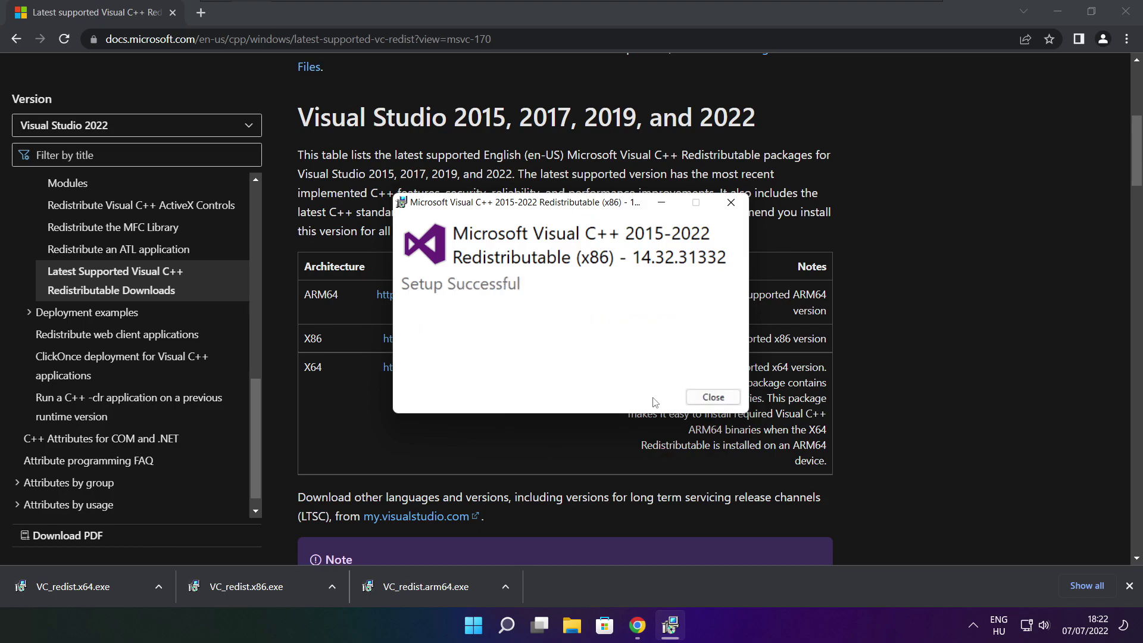
Step: Close the x86 setup, then install VC_redist.x64.exe 14.32.31332 and close it on success
{"action": "left_click", "coordinate": [713, 397]}
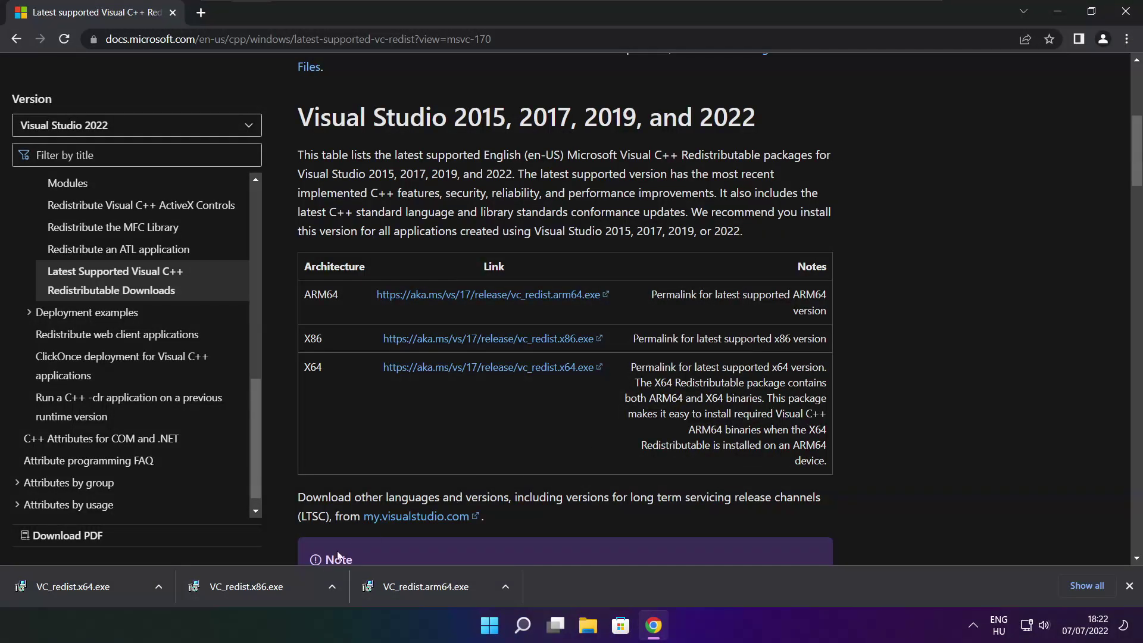
{"action": "left_click", "coordinate": [95, 587]}
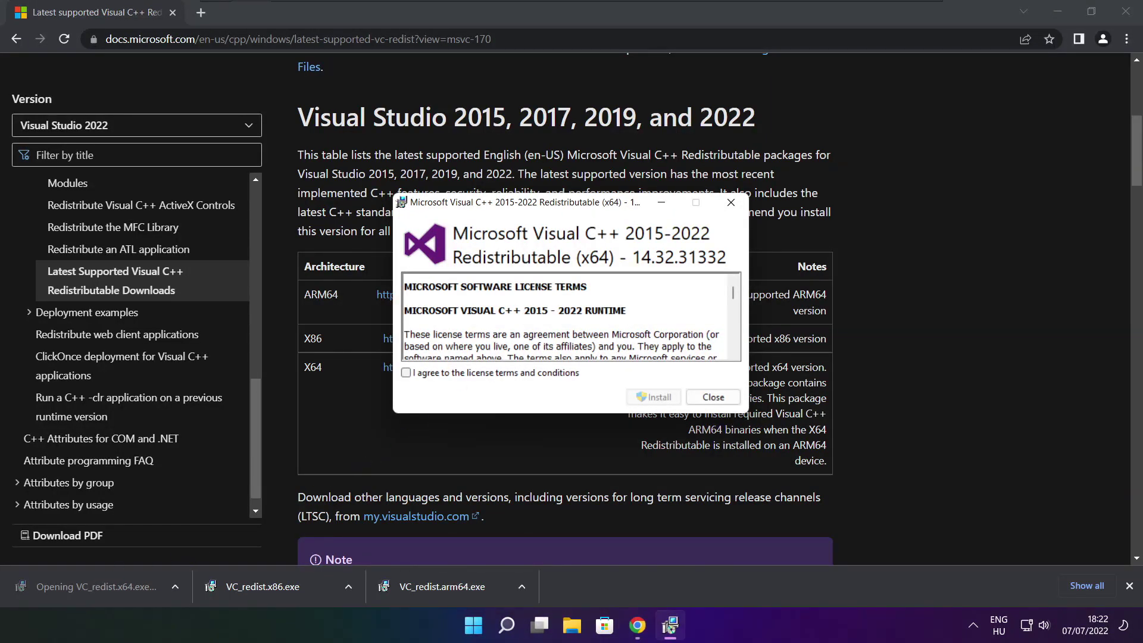
{"action": "left_click_drag", "start_coordinate": [733, 292], "coordinate": [733, 340]}
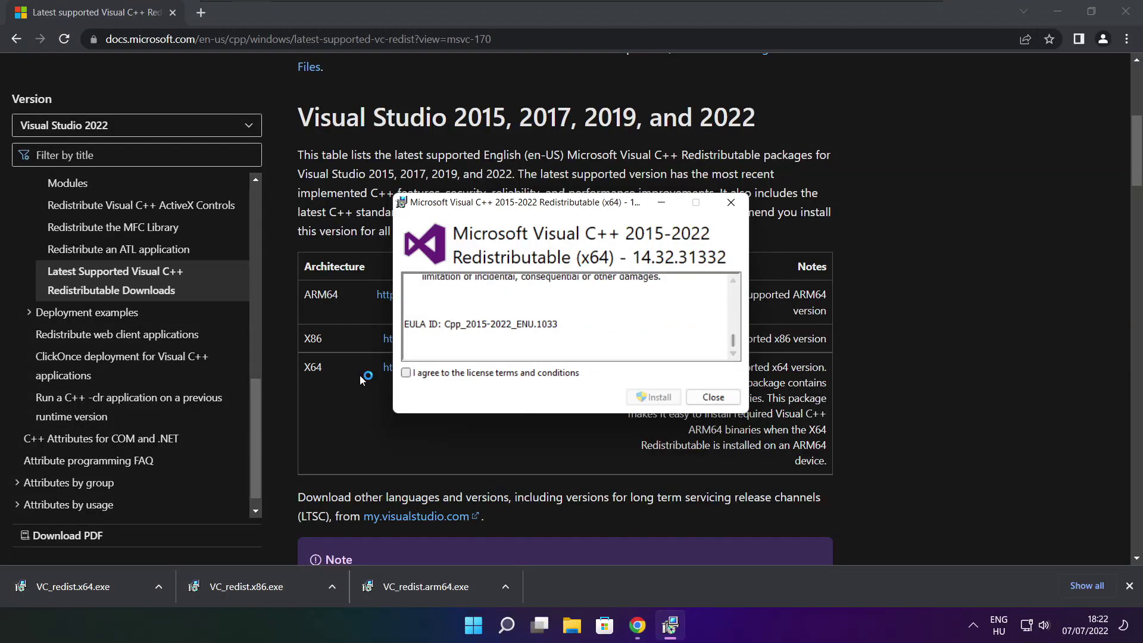
{"action": "left_click", "coordinate": [406, 374]}
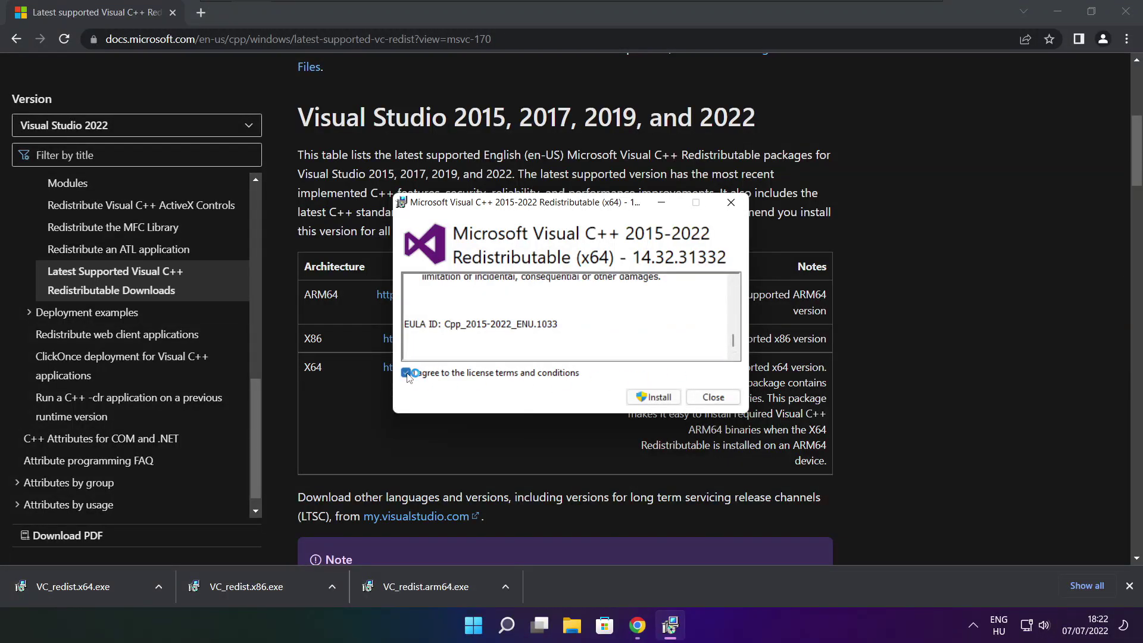
{"action": "left_click", "coordinate": [657, 401]}
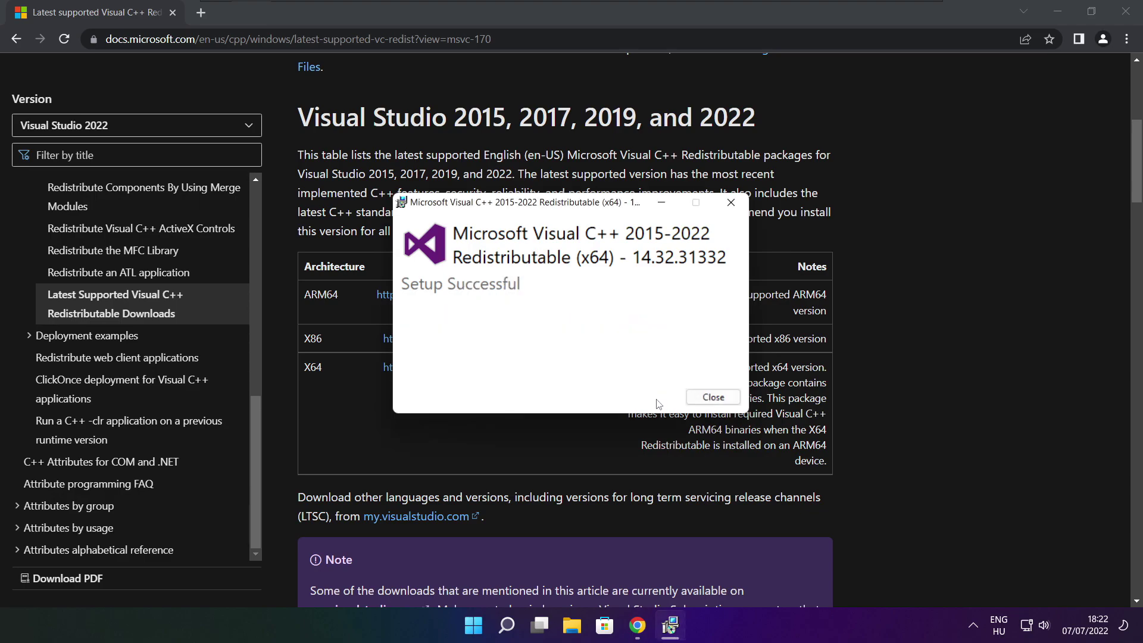
{"action": "left_click", "coordinate": [713, 396]}
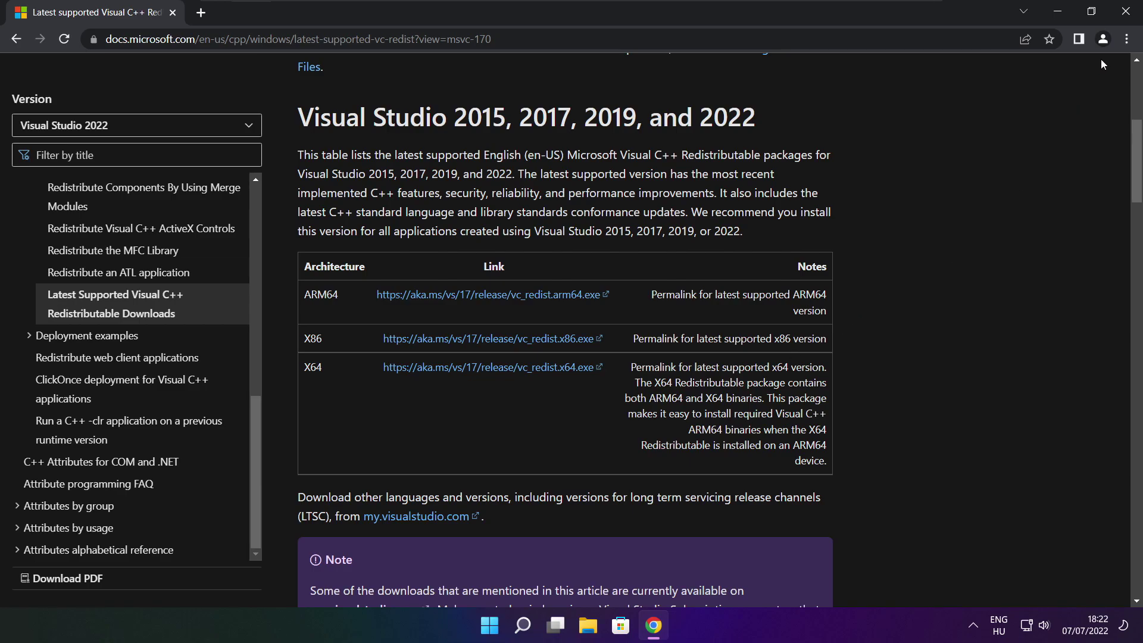
Step: Close Chrome, then restart the PC via the Start menu's Power options
{"action": "left_click", "coordinate": [1127, 13]}
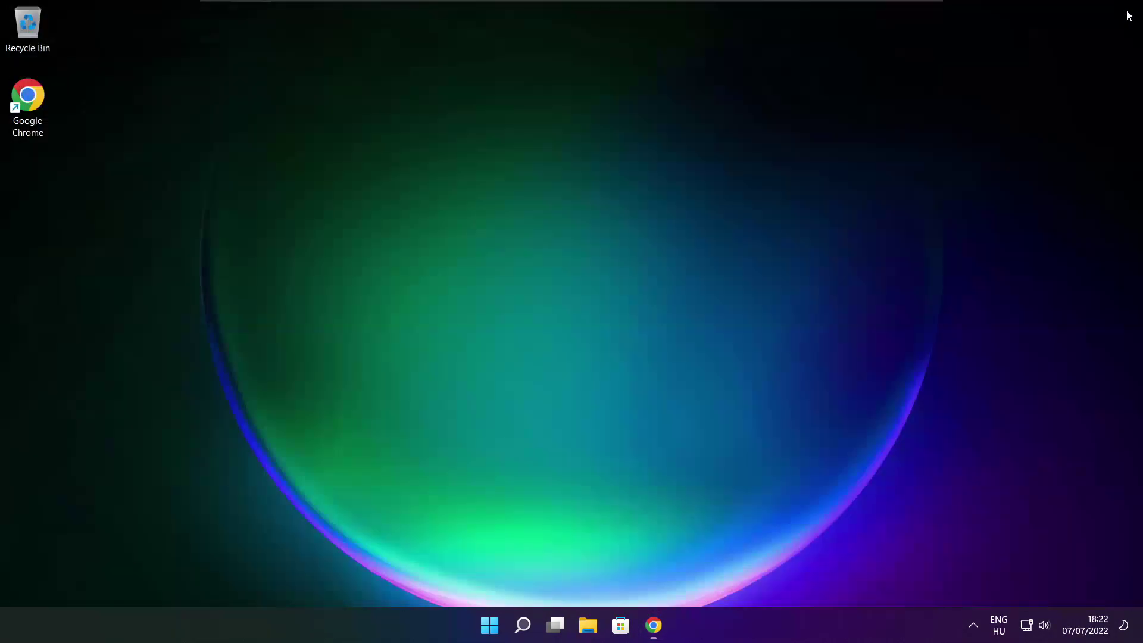
{"action": "left_click", "coordinate": [491, 630]}
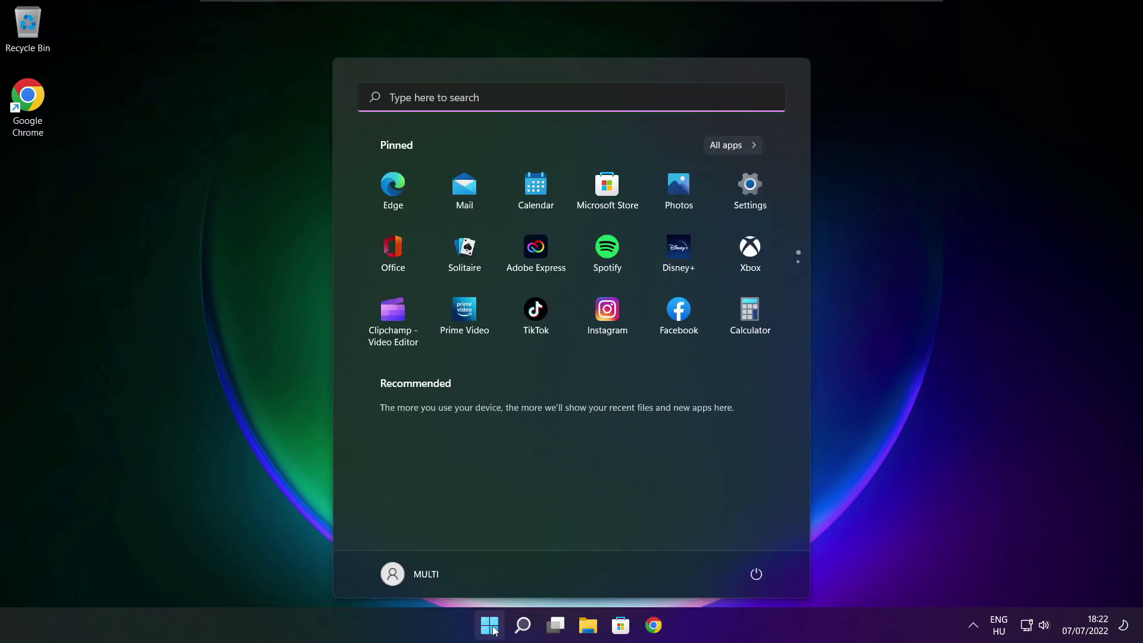
{"action": "left_click", "coordinate": [754, 577]}
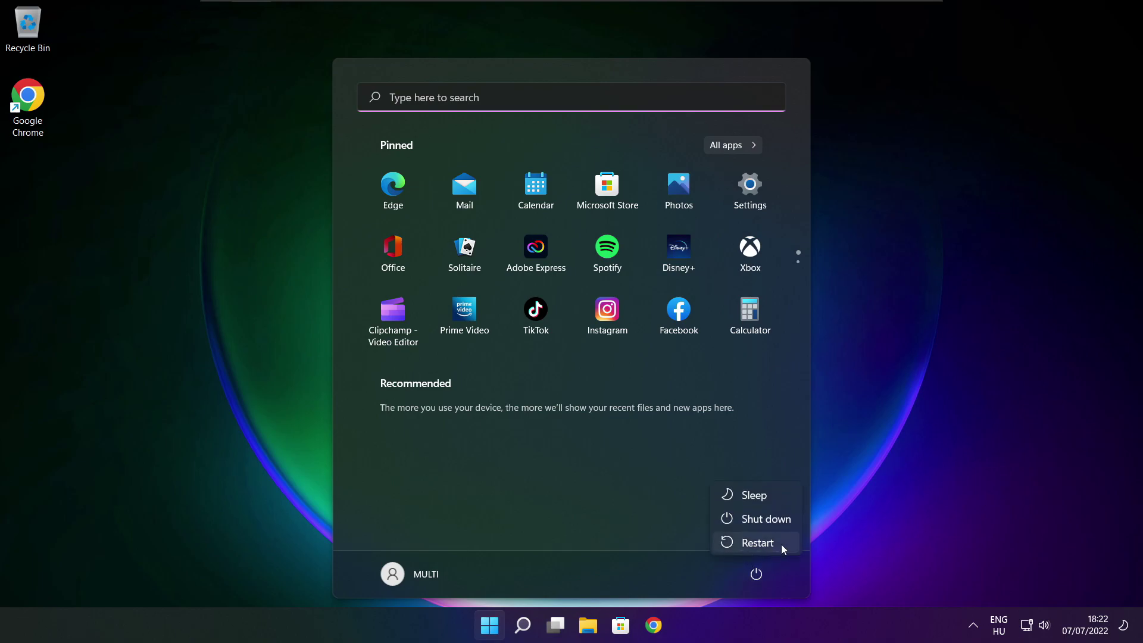
{"action": "left_click", "coordinate": [764, 544]}
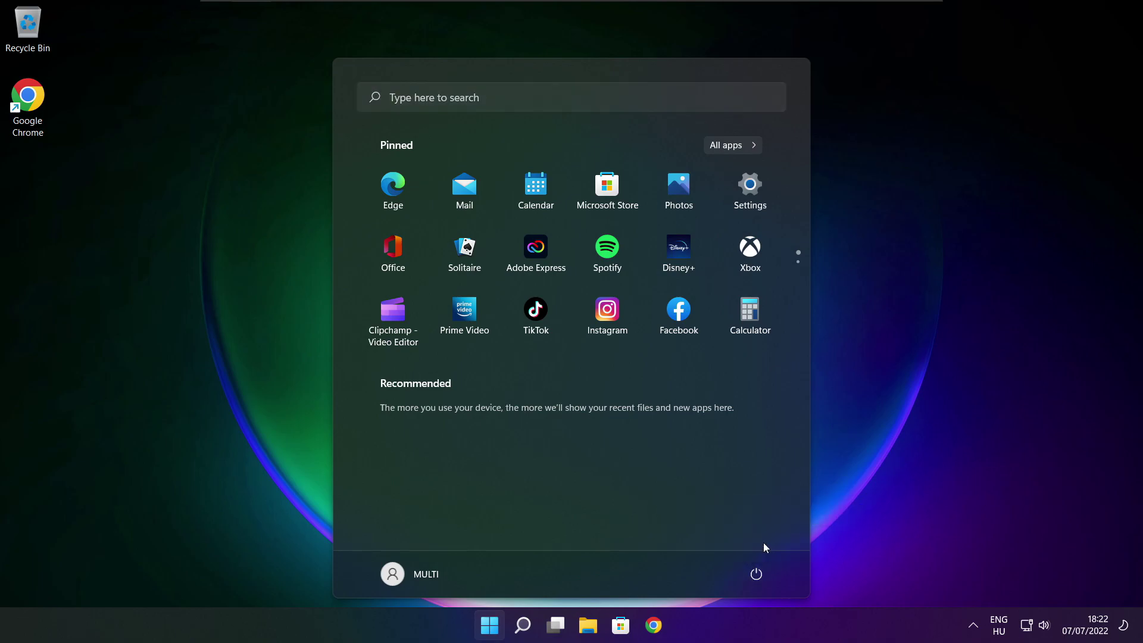